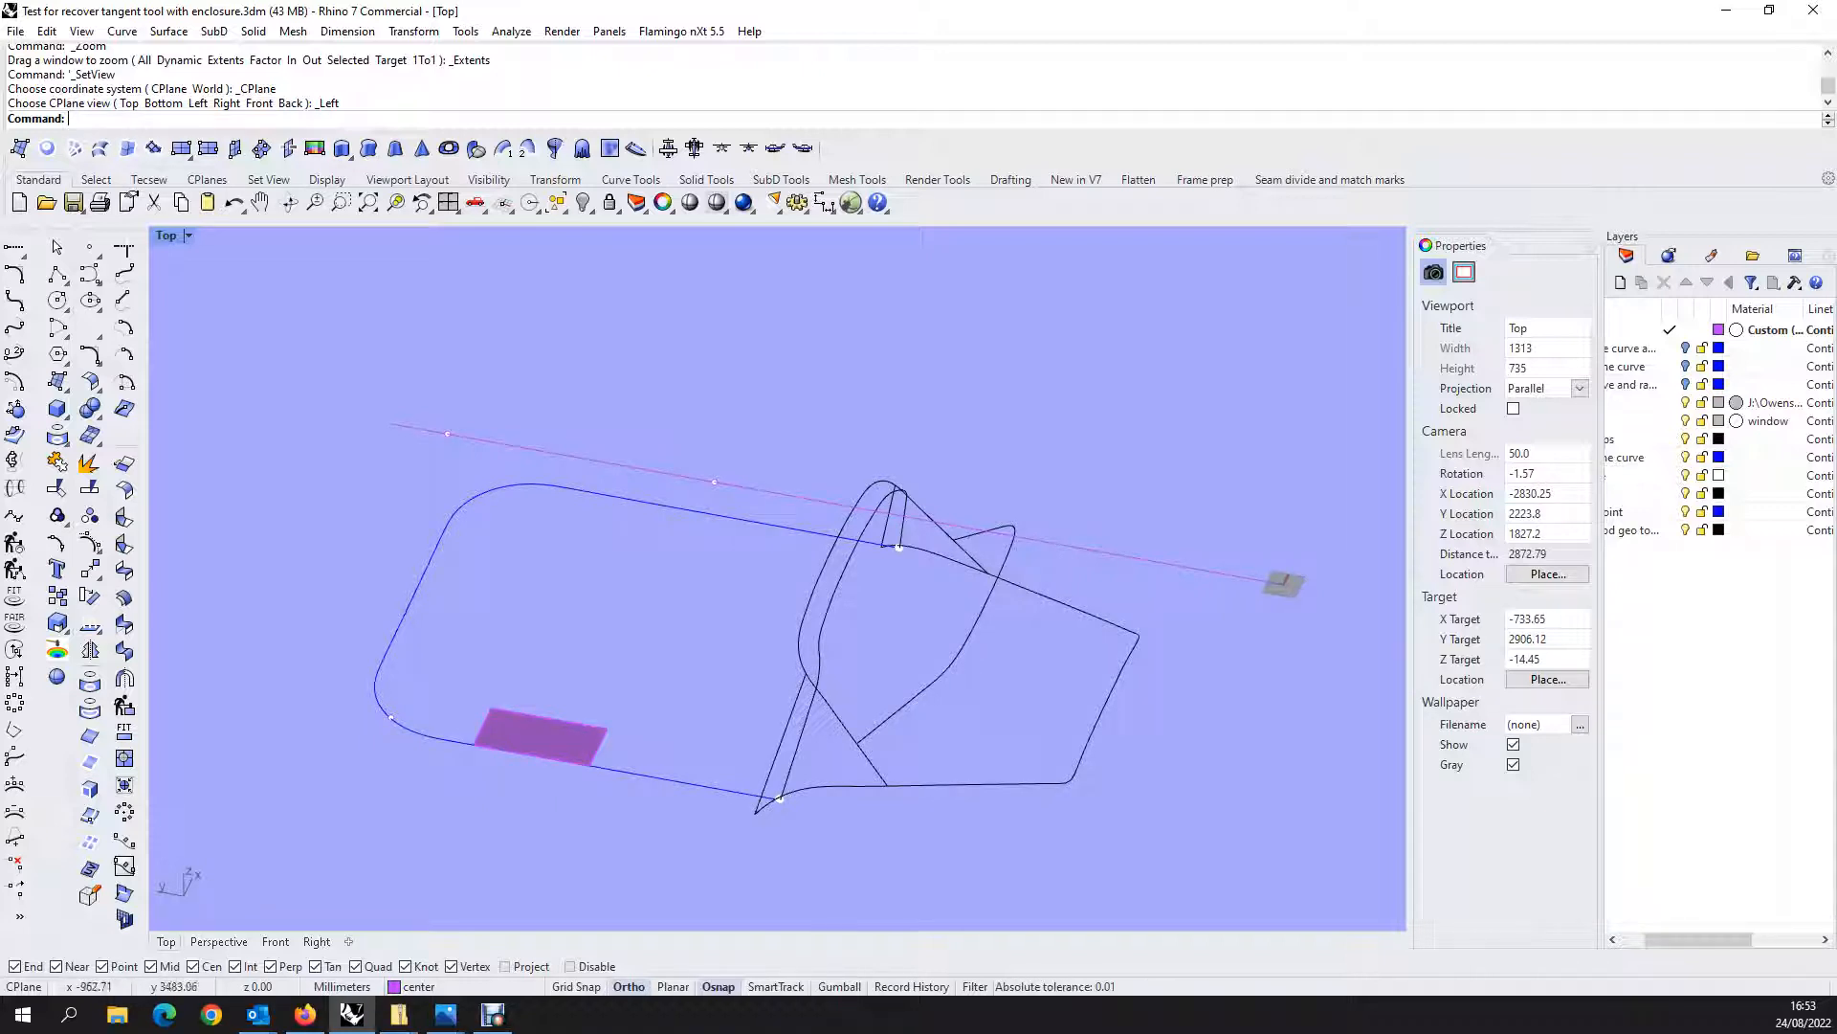
Launch Grasshopper so the definition's enclosure geometry previews on the curves in the viewport.
ctrl+shift+right_drag(811, 713, 831, 622)
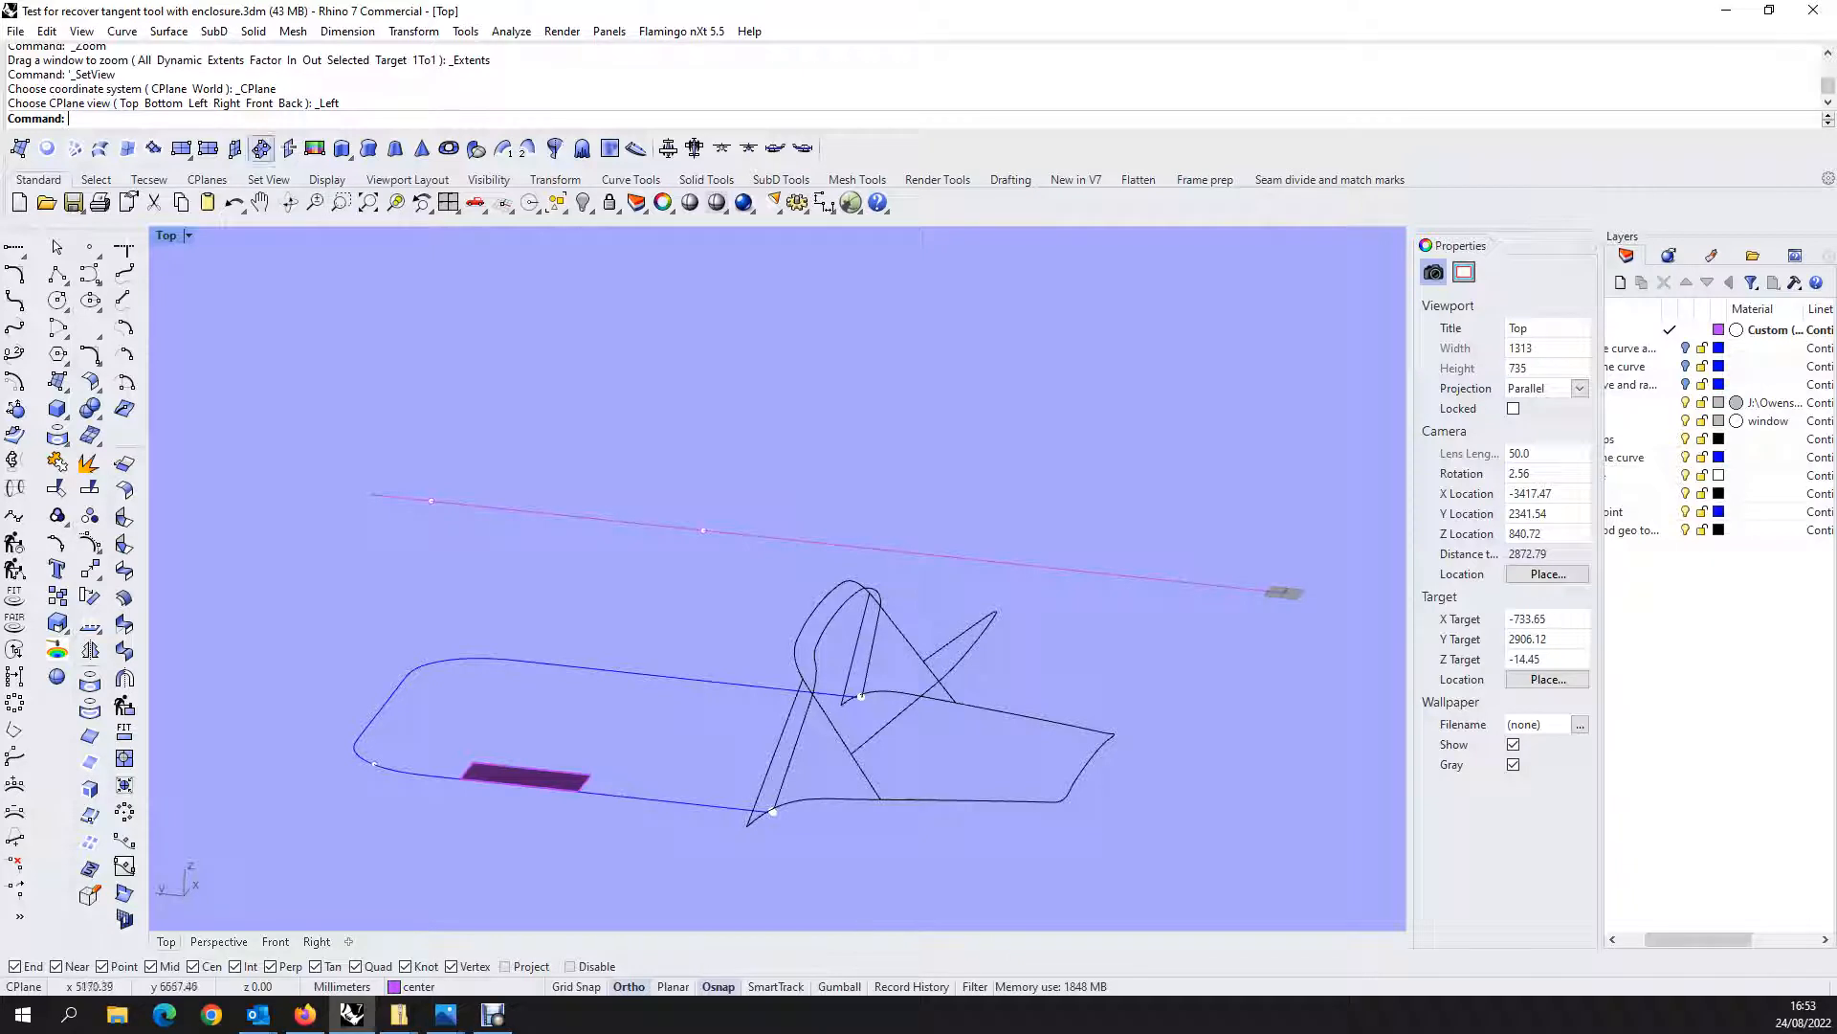
text(Grassho)
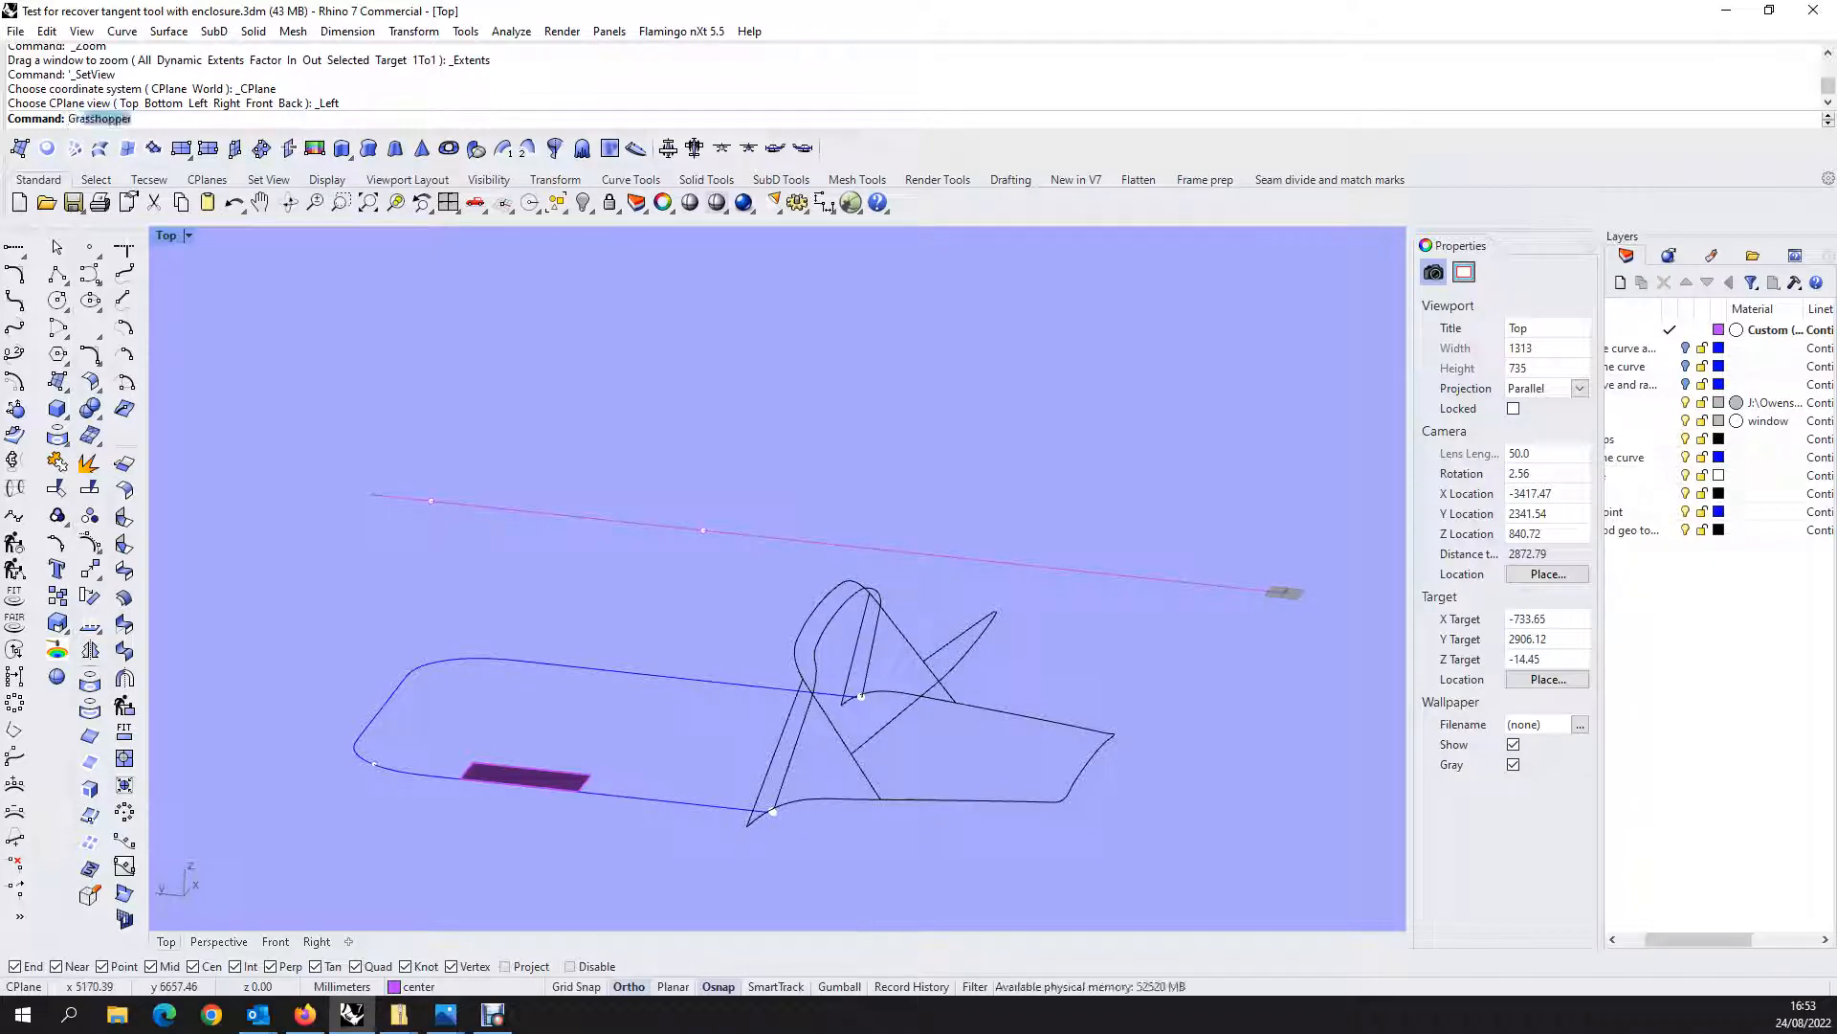
text(pp)
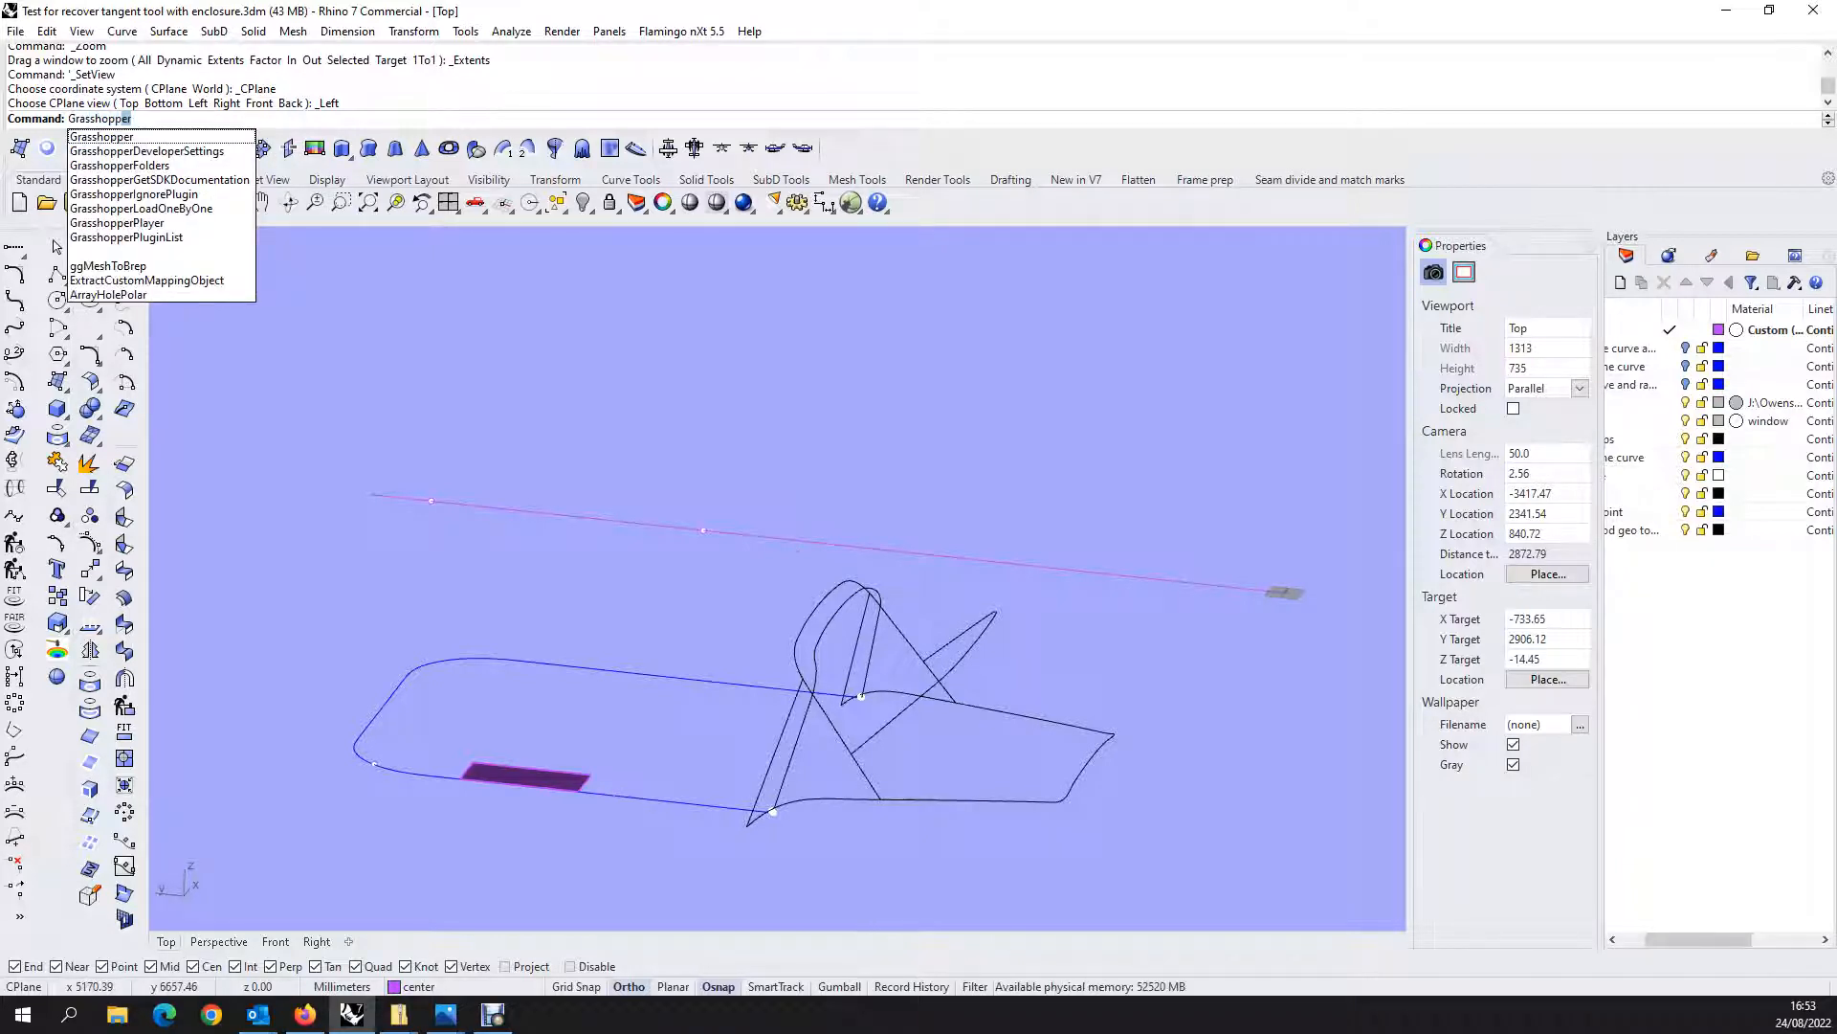
key(Return)
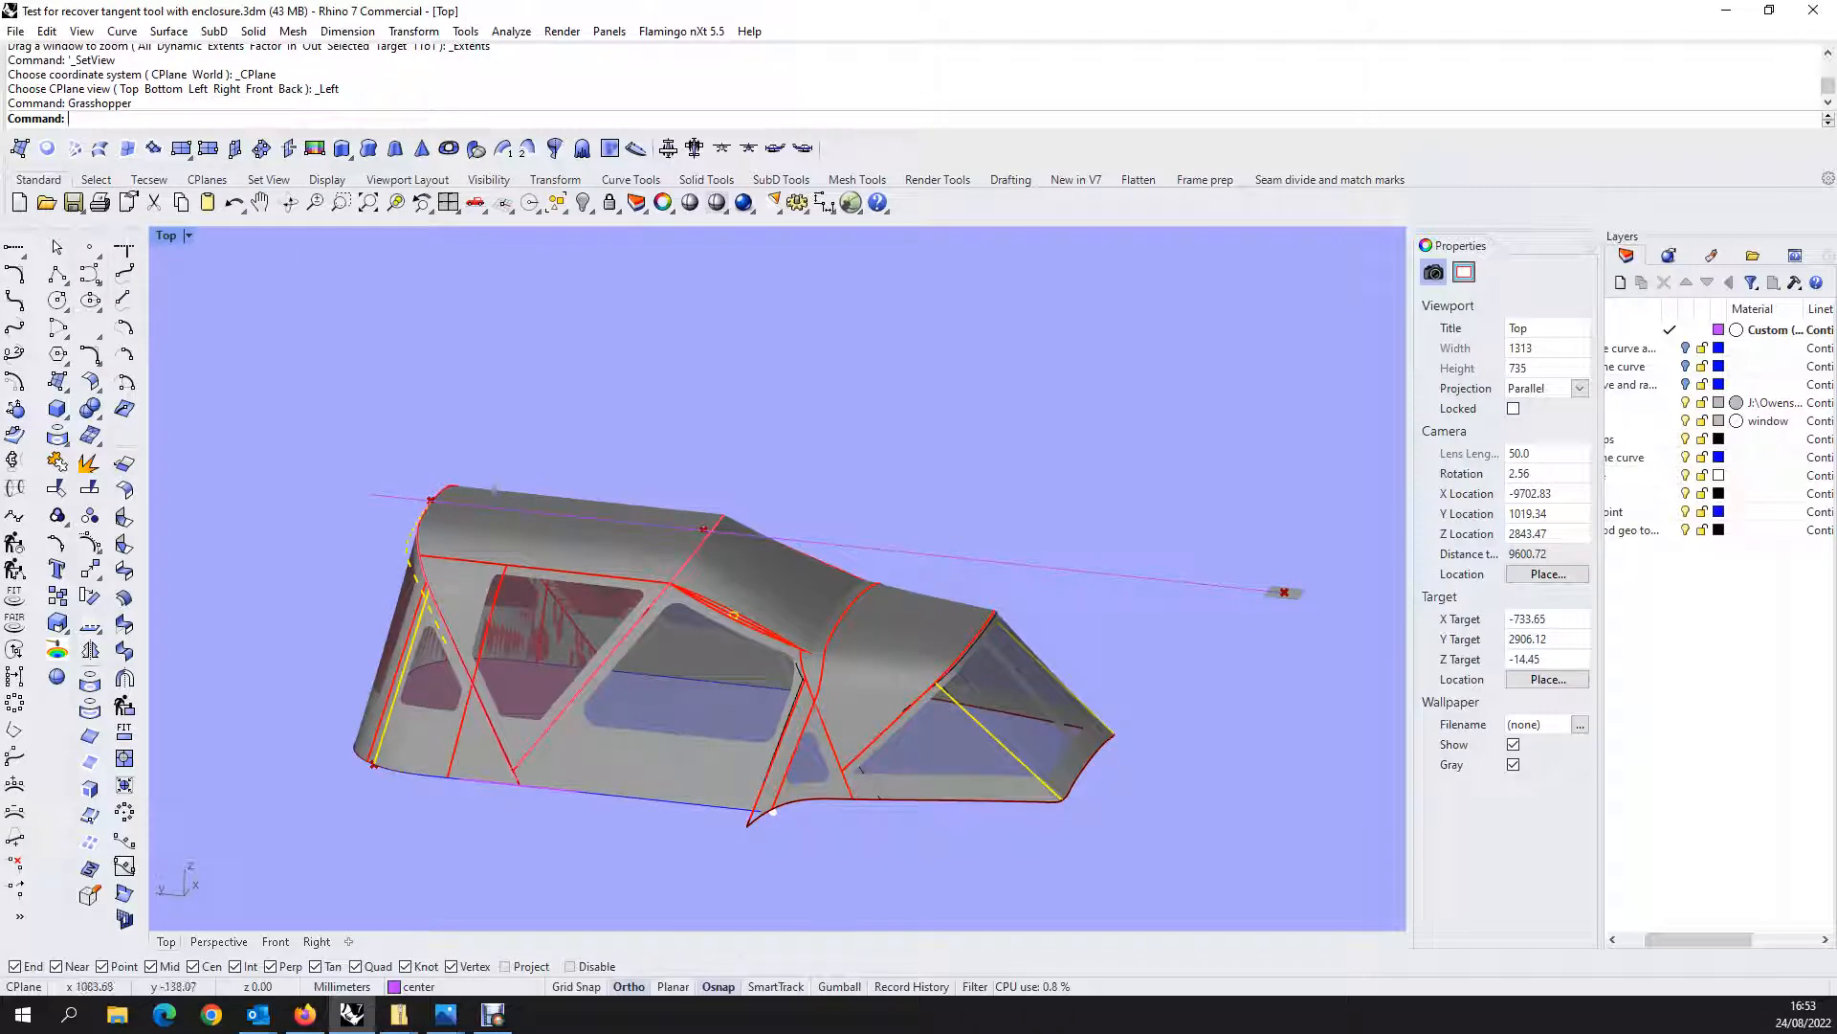
Examine the previewed enclosure's roof, side panels and windows from several angles.
right_drag(1177, 631, 1054, 776)
scroll(1053, 776, up, 4)
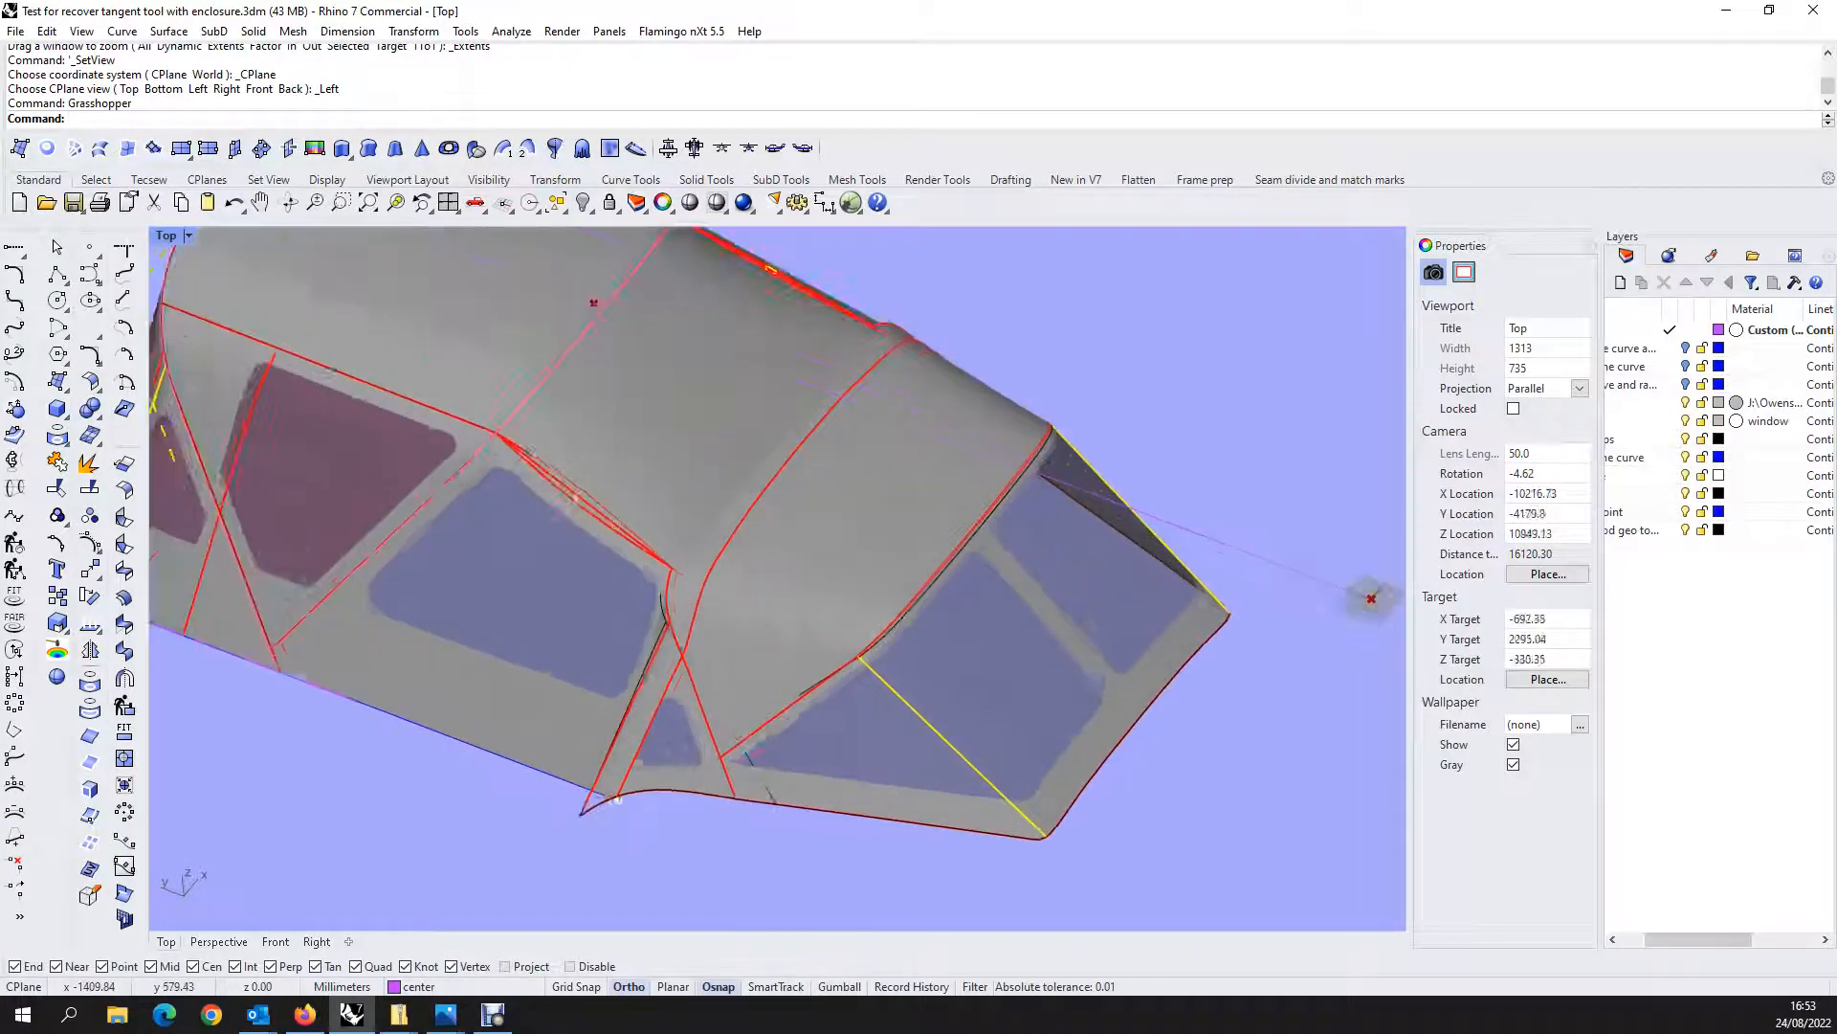
scroll(963, 717, up, 1)
scroll(963, 718, down, 5)
scroll(1035, 771, up, 4)
scroll(782, 610, down, 4)
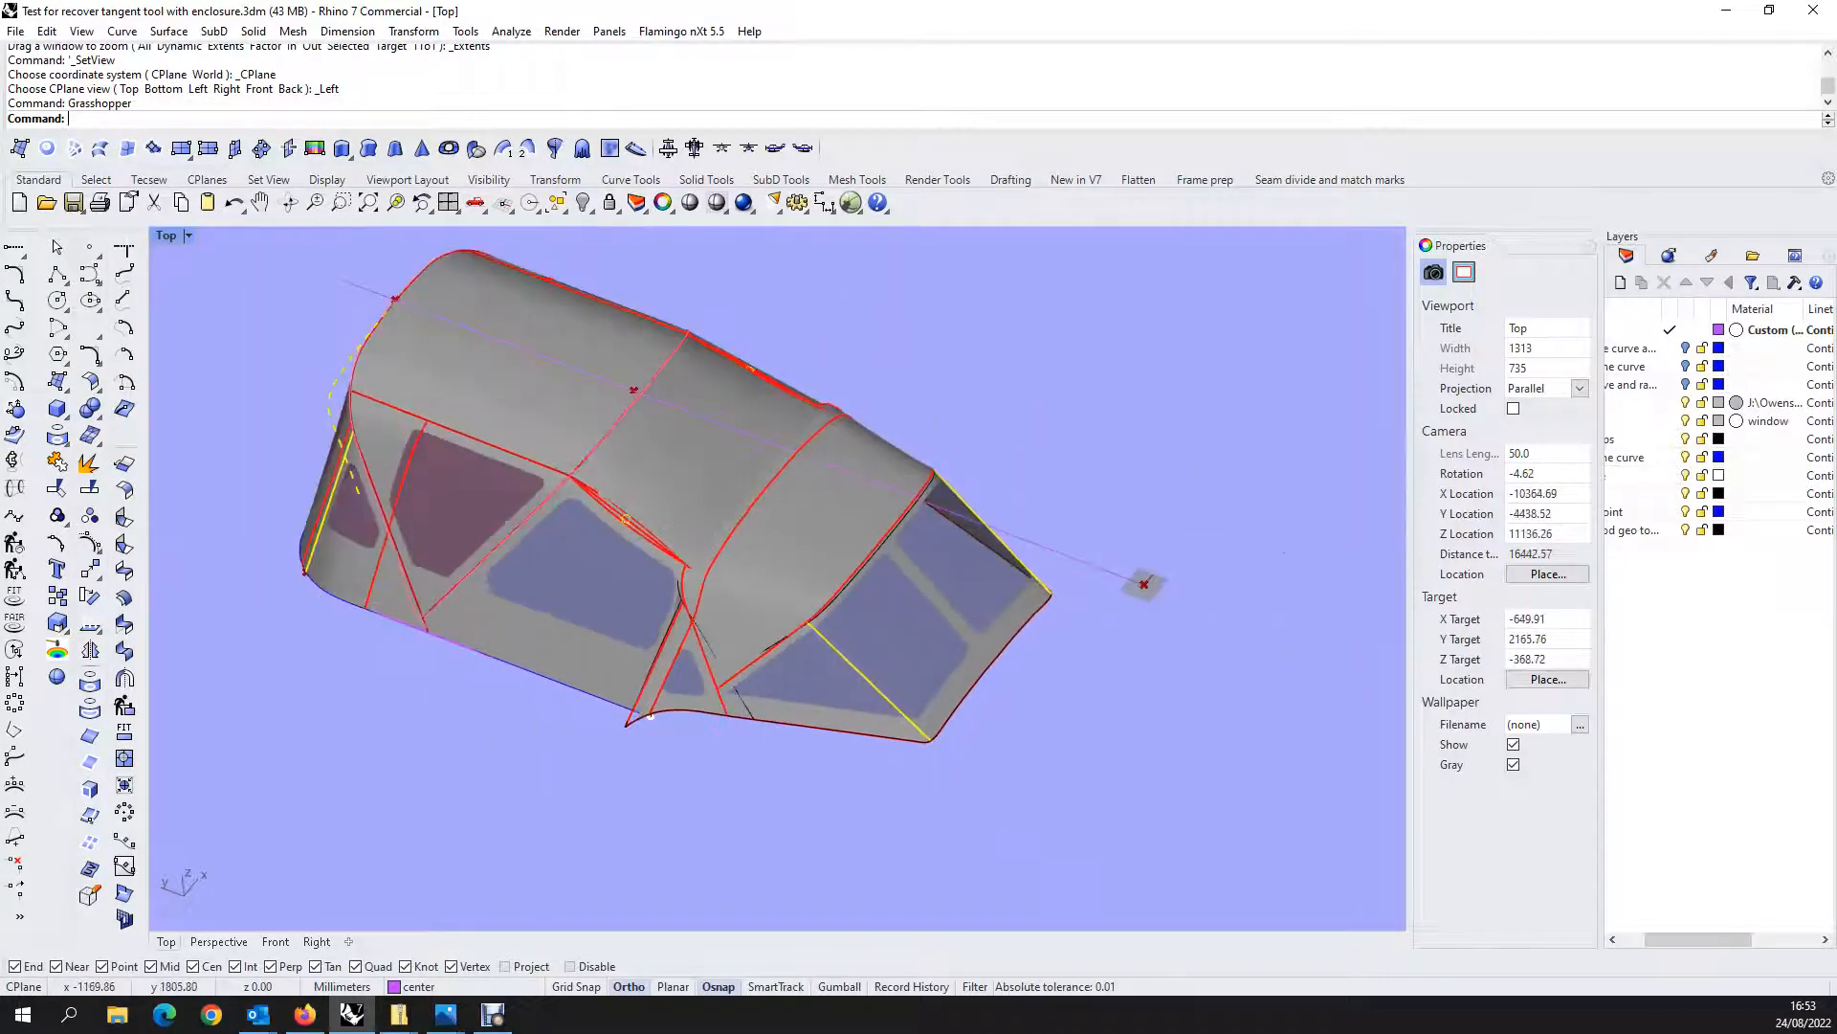
ctrl+shift+right_drag(781, 608, 866, 522)
scroll(341, 370, up, 6)
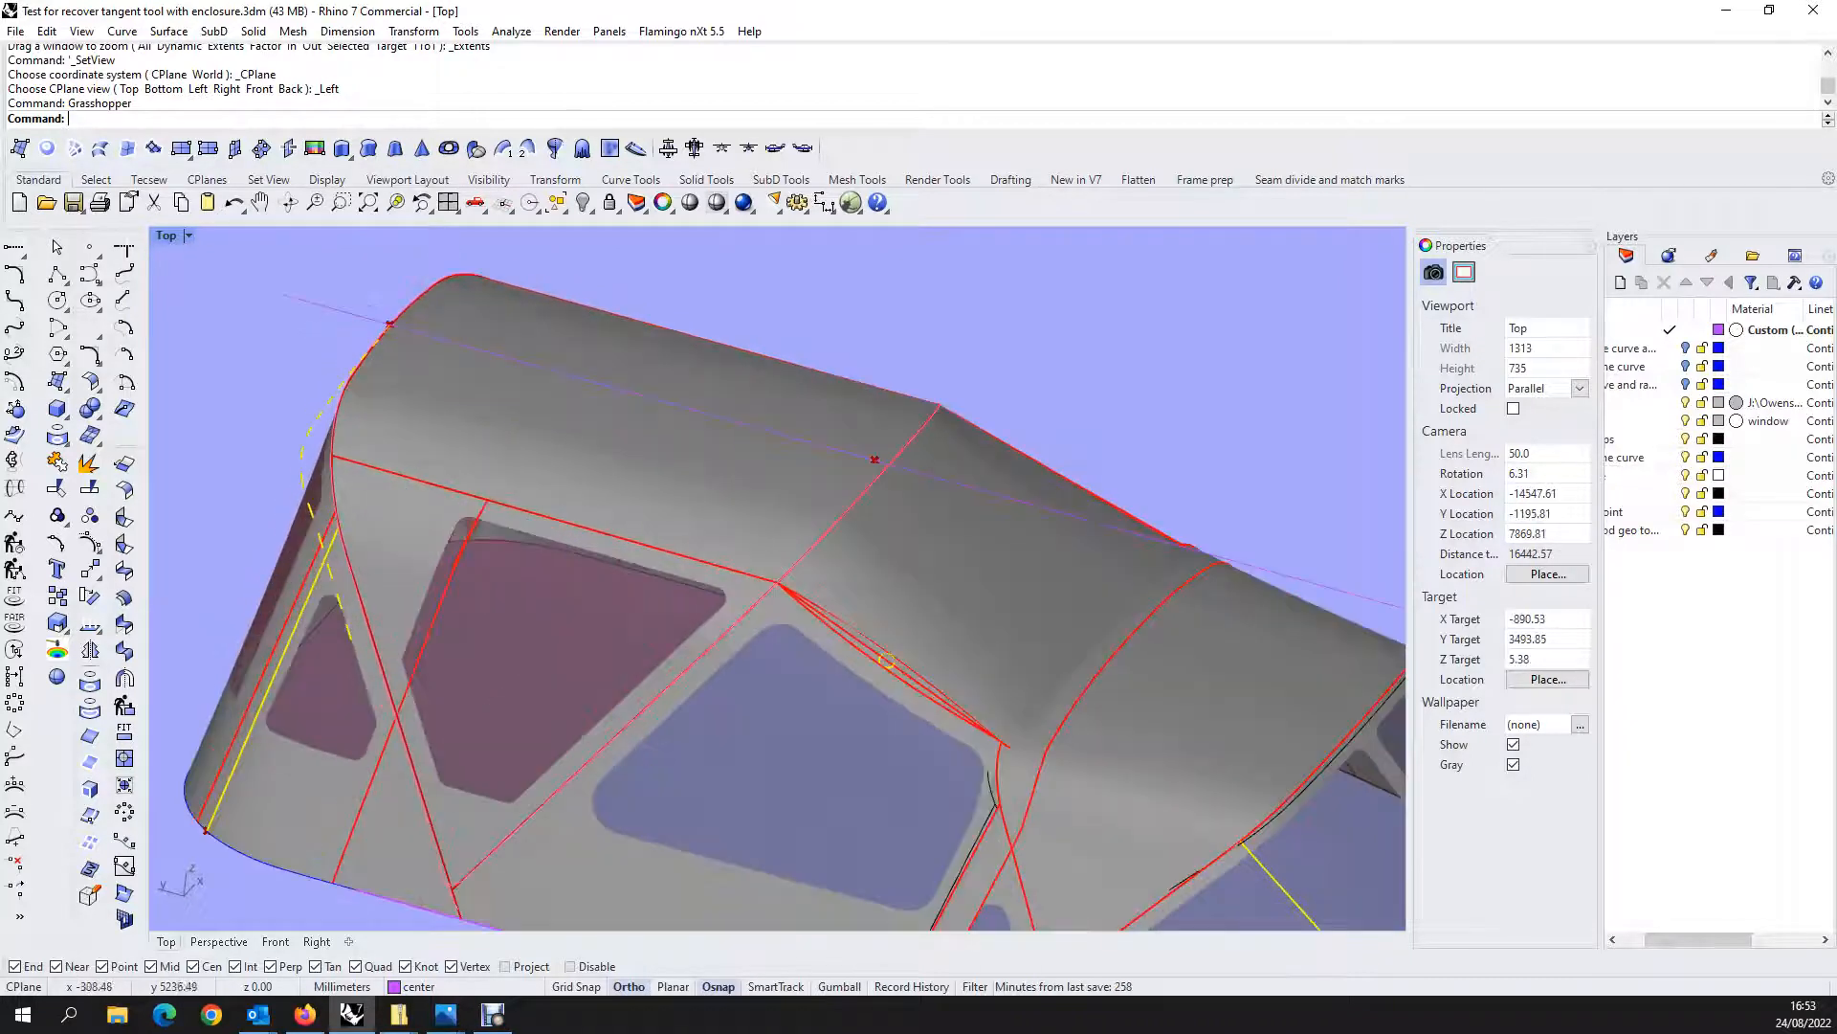
scroll(711, 507, down, 4)
right_drag(865, 558, 844, 497)
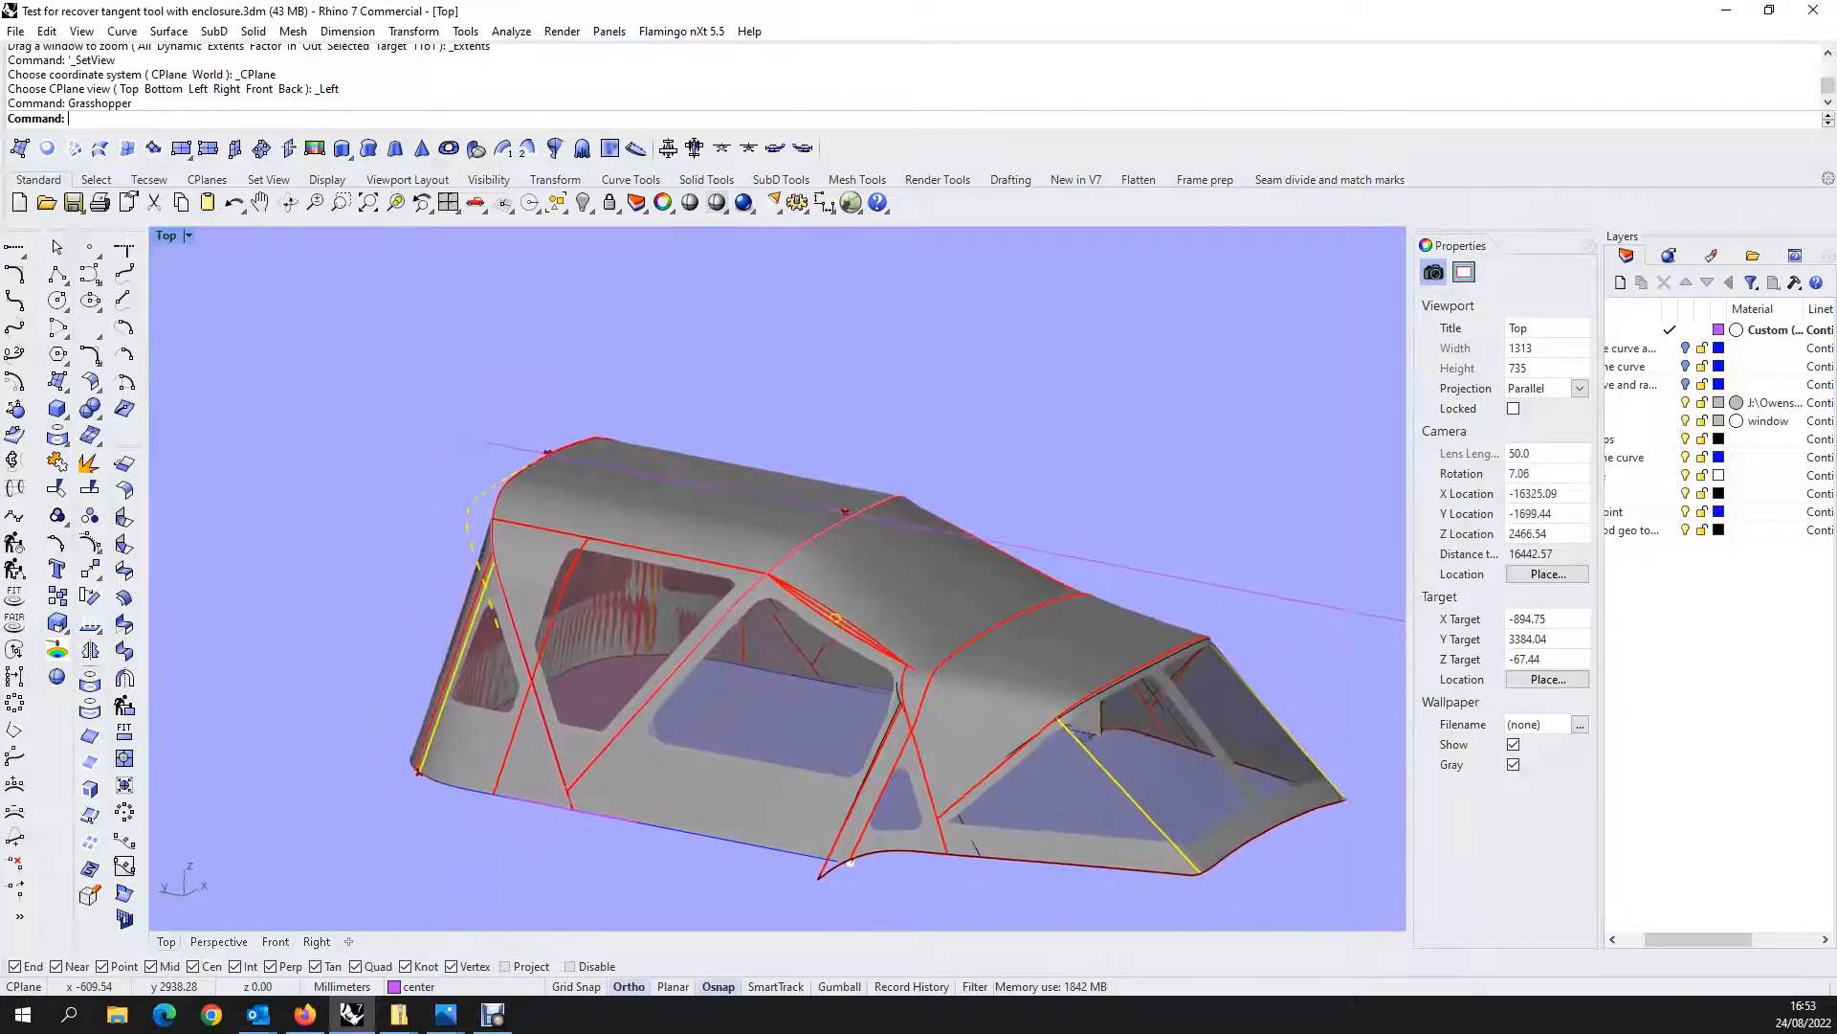
Move the rear roof centre-line point about 150 mm outward along the centre line.
scroll(583, 472, up, 5)
click(500, 424)
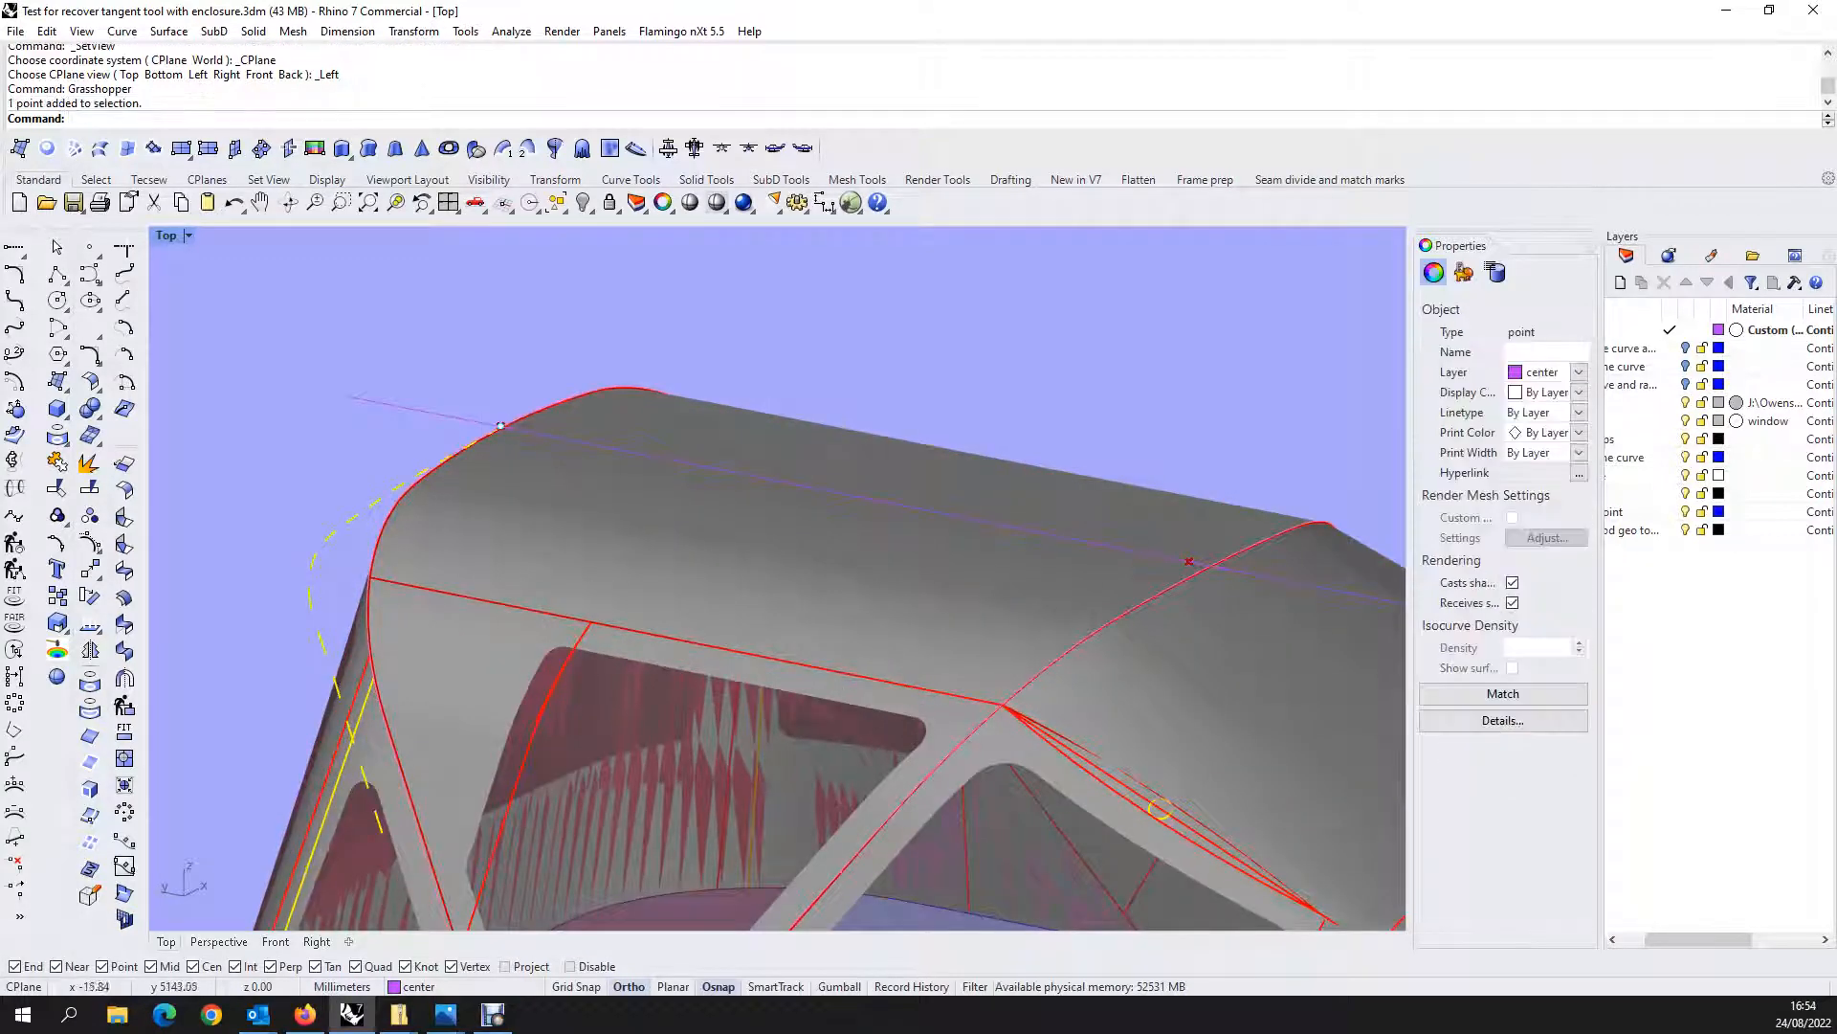
drag(501, 425, 448, 415)
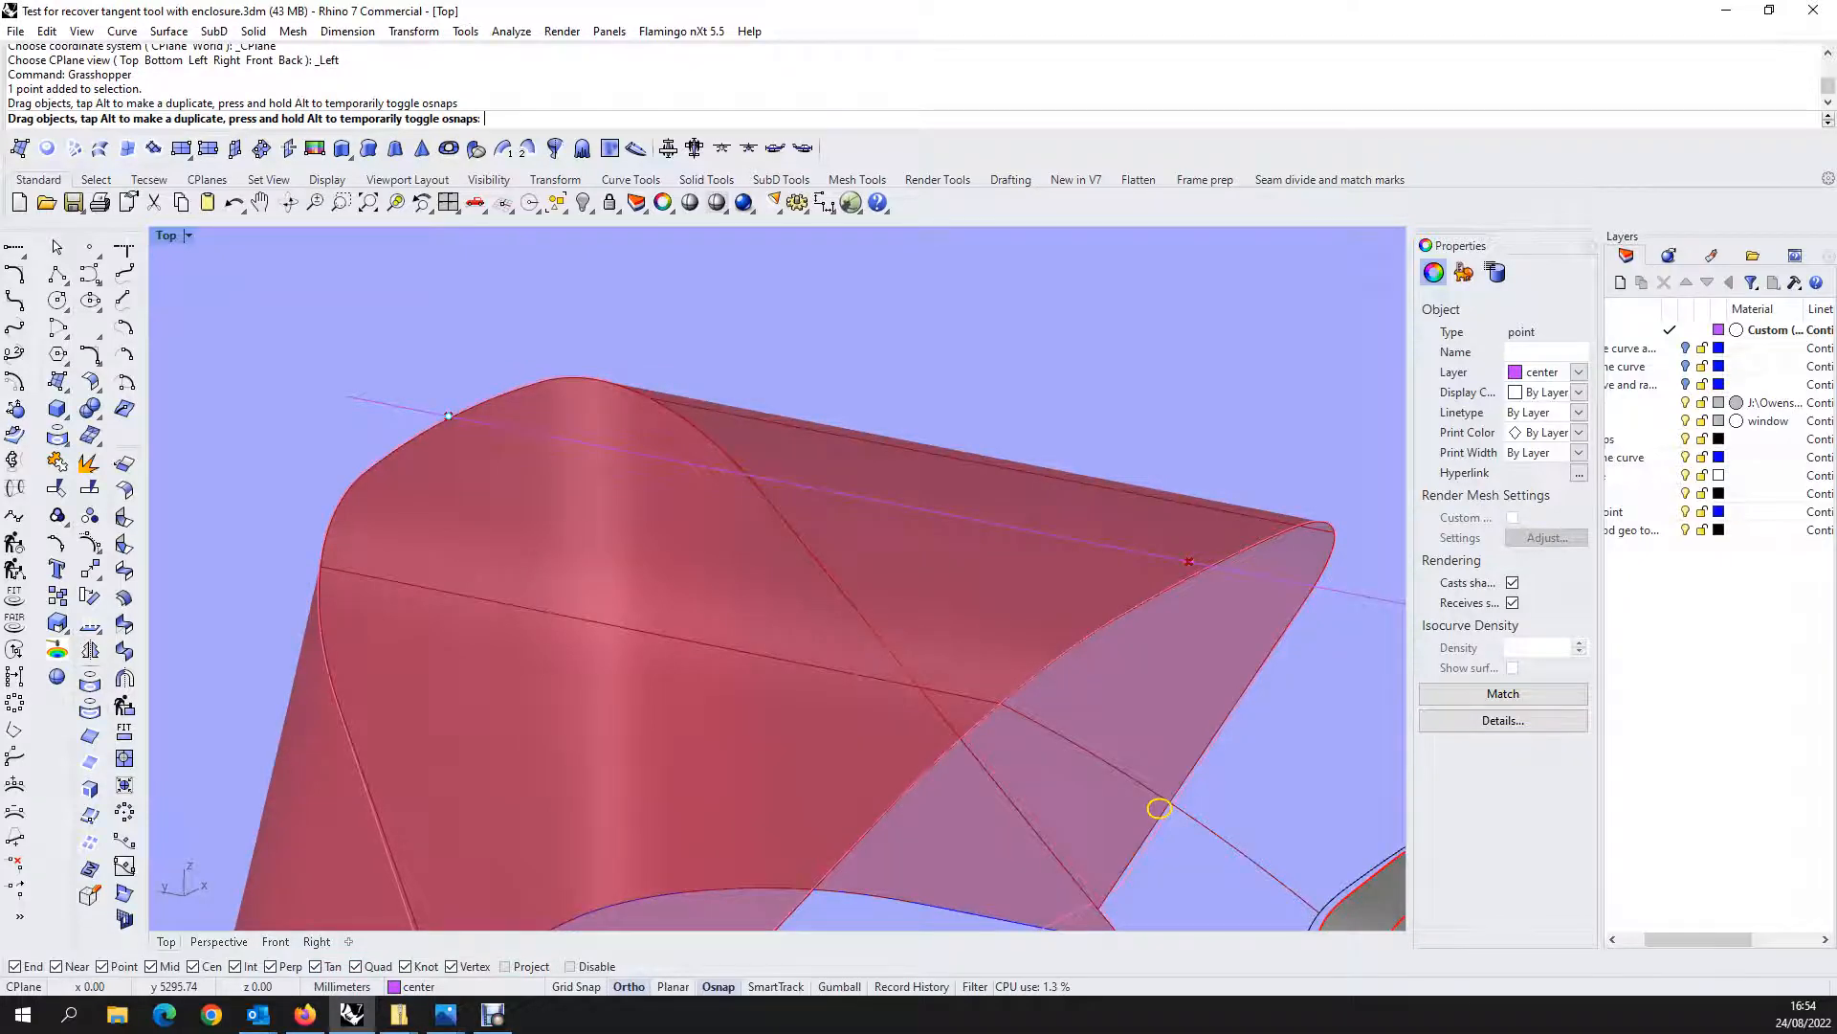
mouse_move(449, 415)
right_down()
mouse_move(387, 368)
mouse_move(297, 393)
mouse_move(359, 392)
right_up()
scroll(430, 392, down, 10)
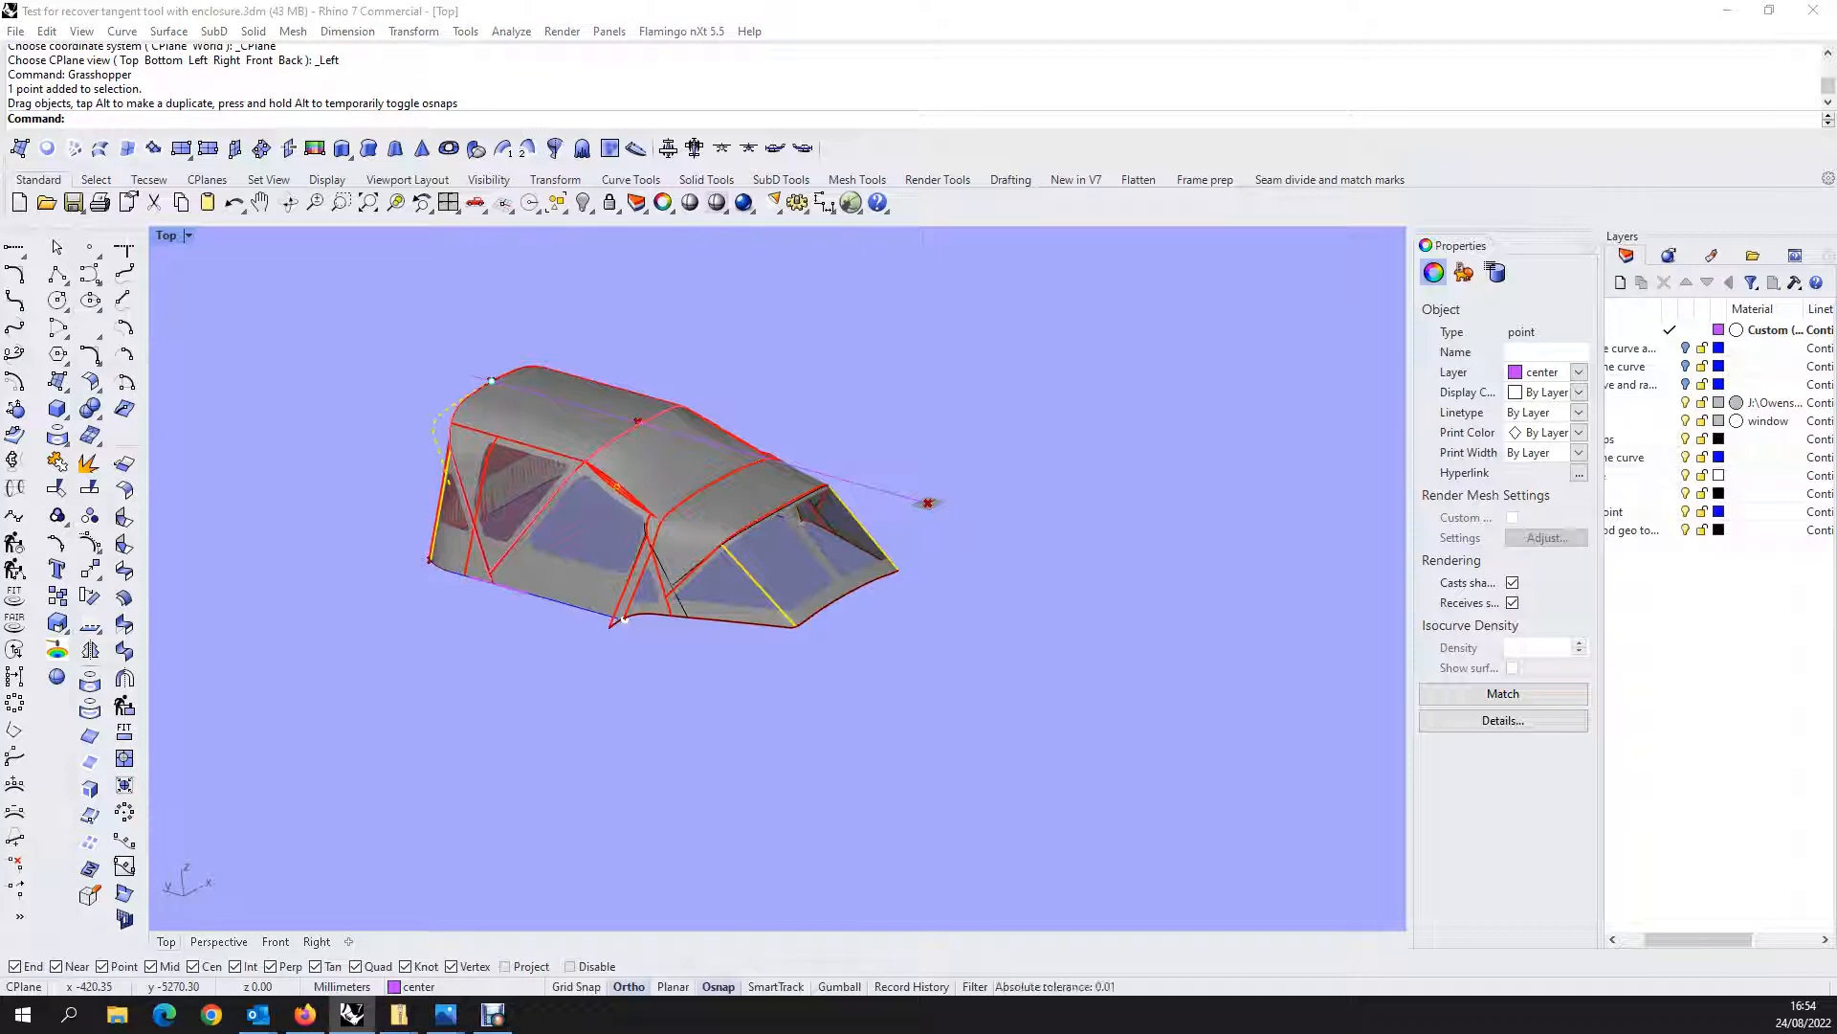
Inspect the enclosure's front section, checking the window cut-outs, panel seams and lower side corner.
scroll(726, 573, up, 5)
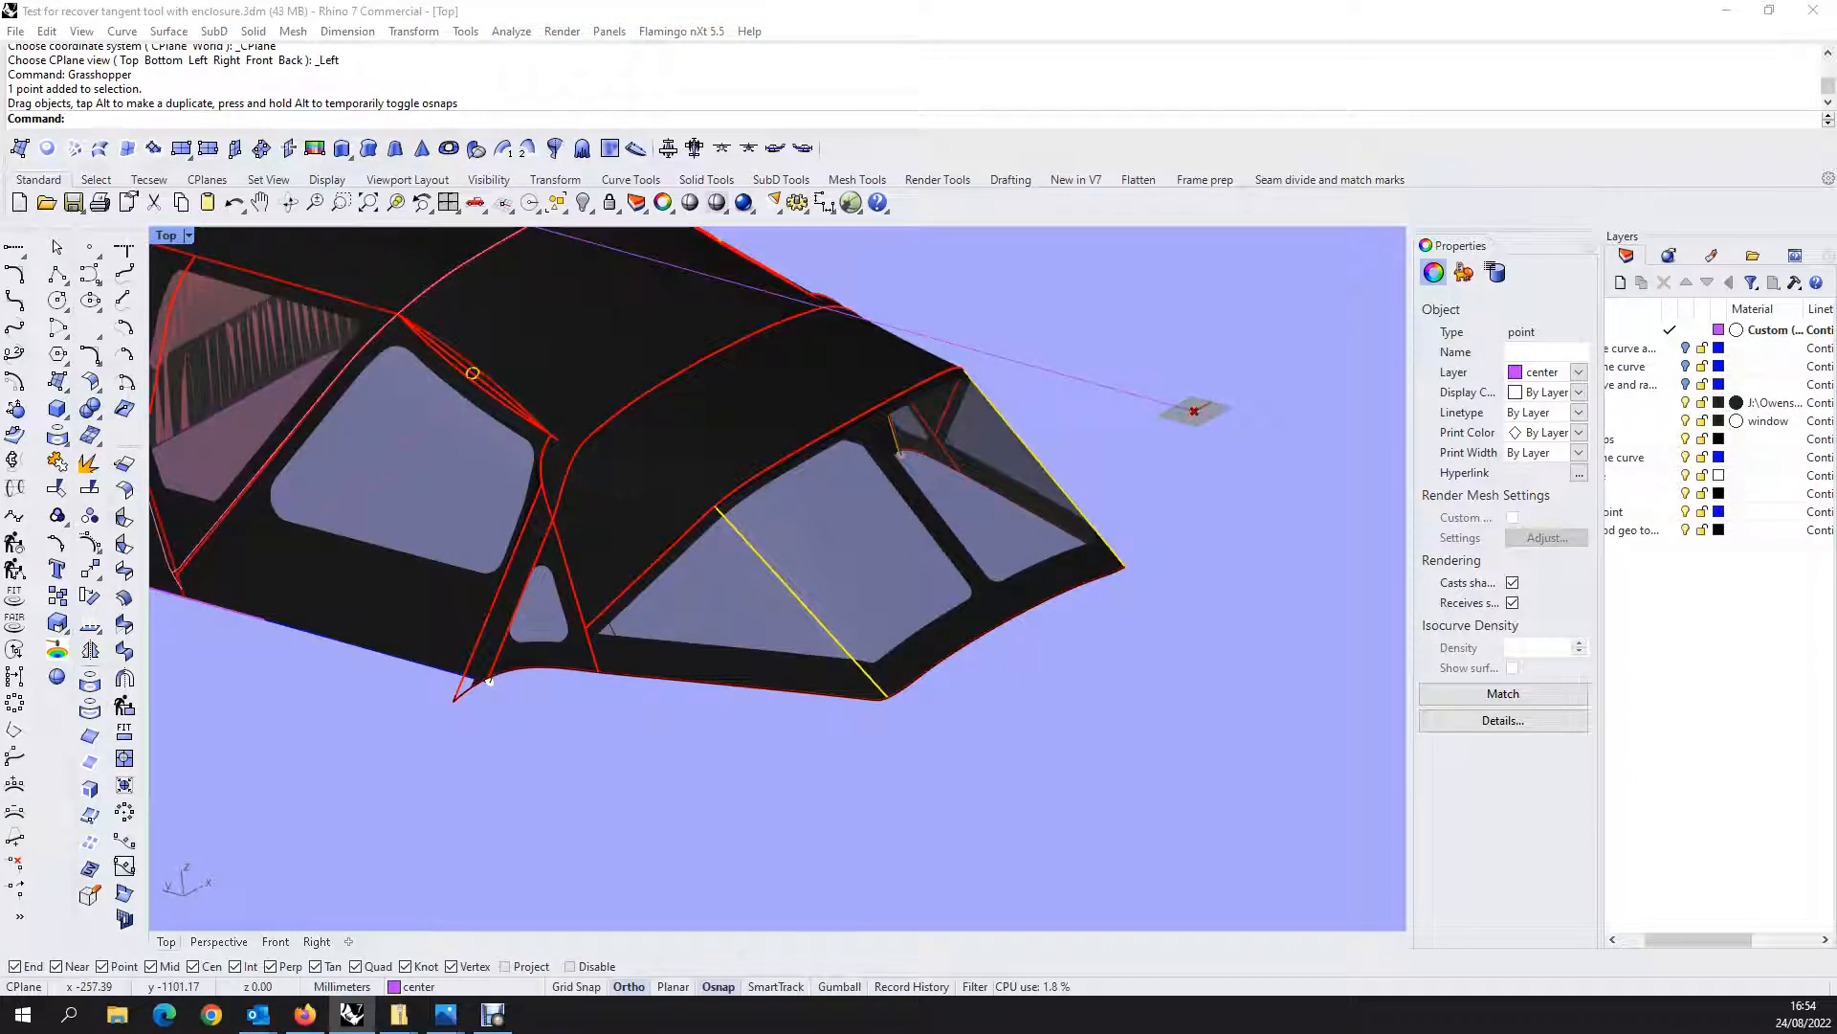
right_drag(1009, 446, 892, 459)
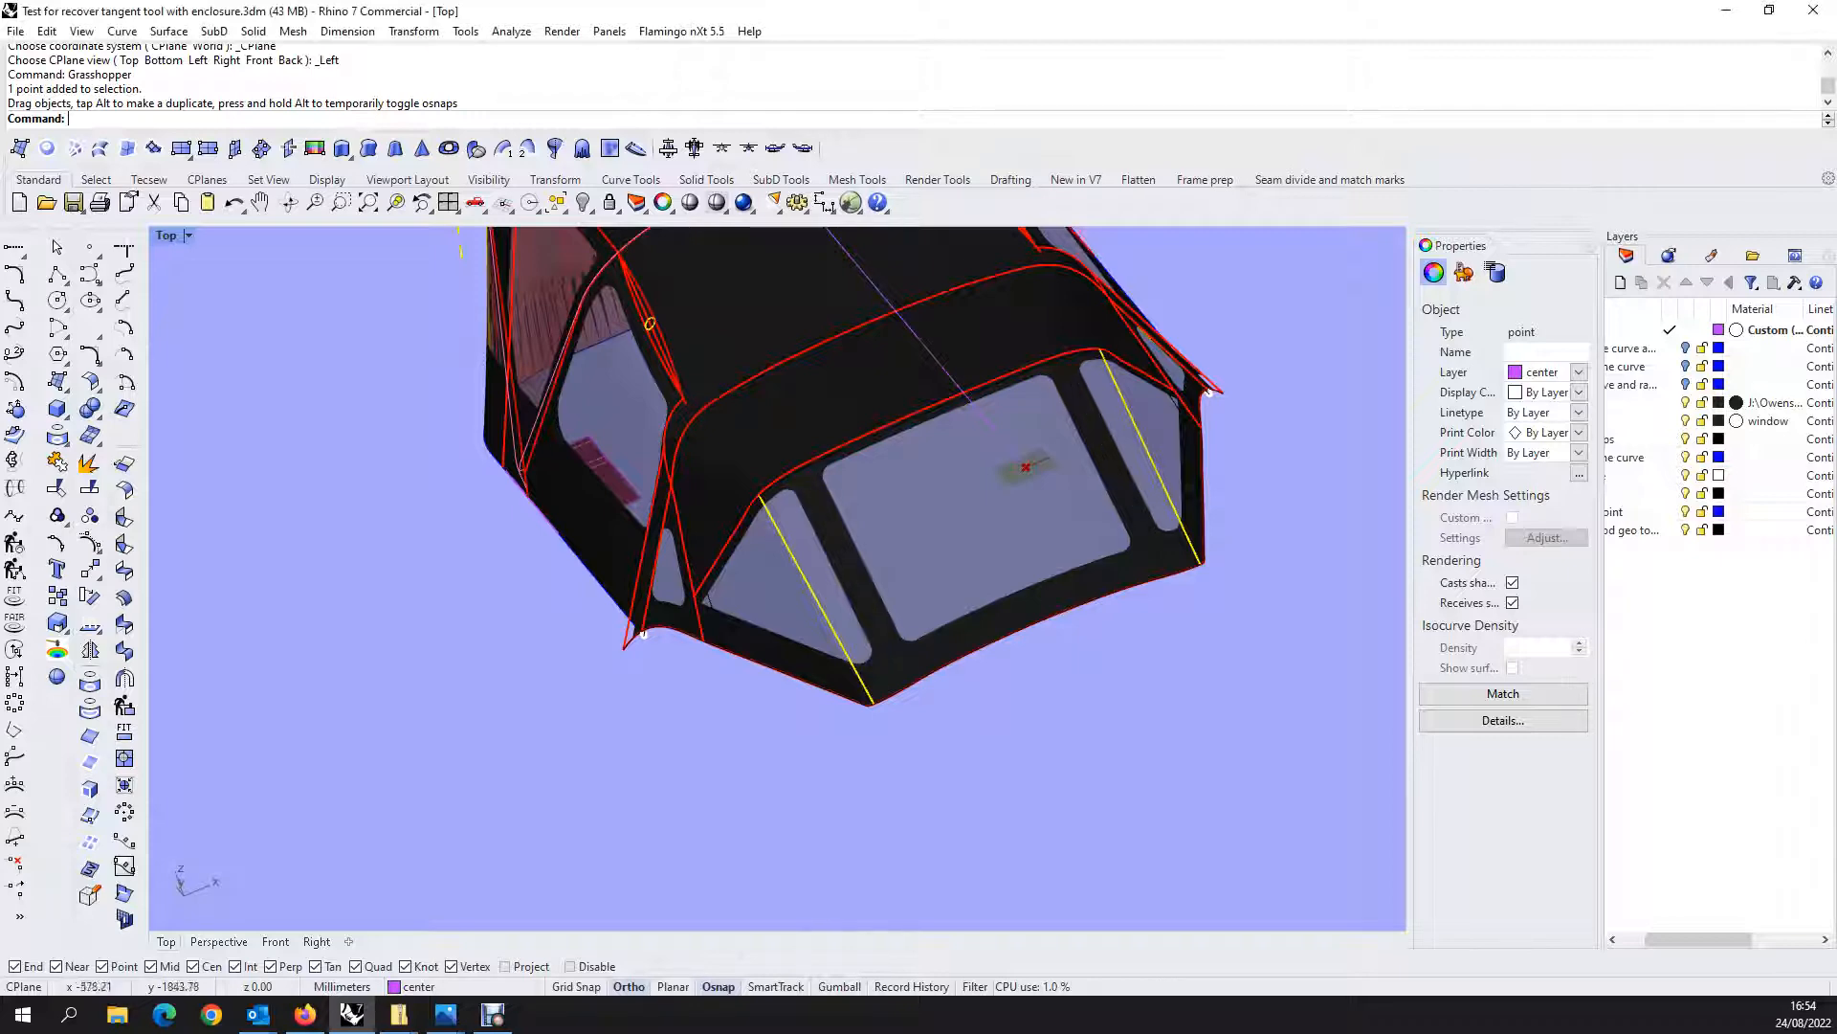
ctrl+shift+right_drag(777, 578, 981, 578)
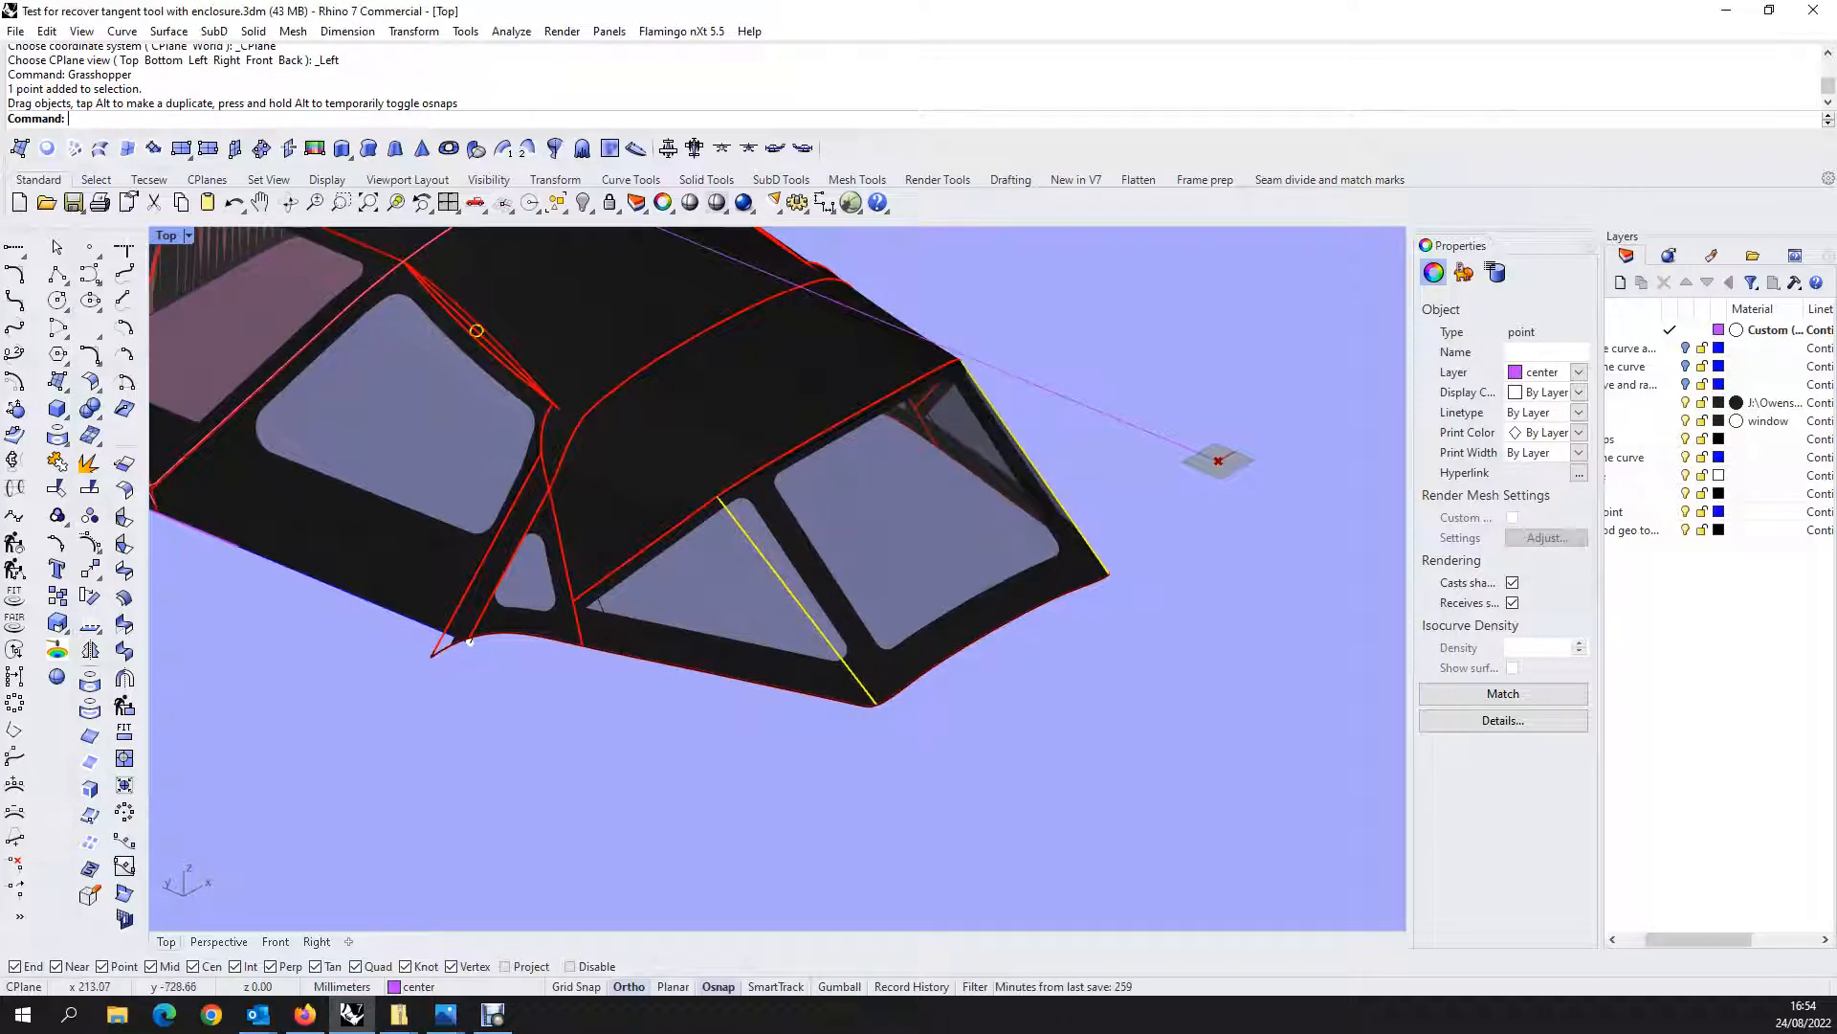
ctrl+shift+right_drag(708, 657, 749, 658)
scroll(749, 657, up, 4)
scroll(749, 657, down, 6)
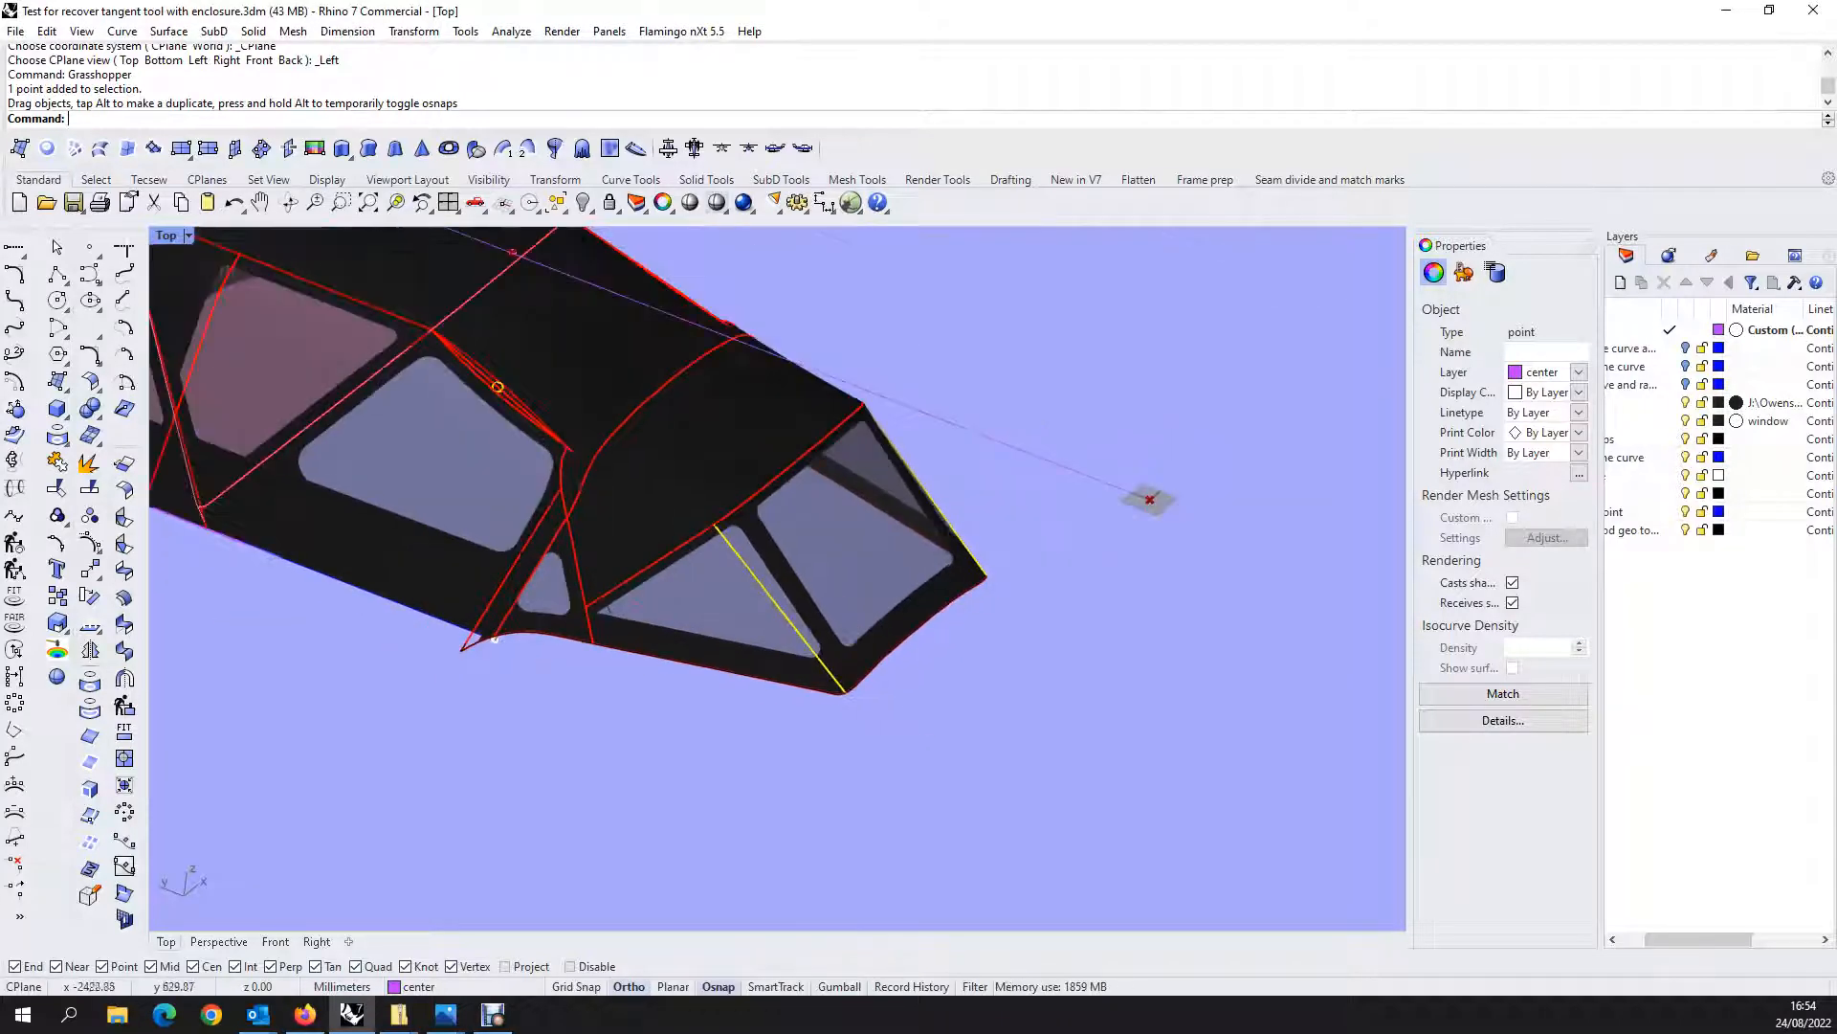
ctrl+shift+right_drag(495, 638, 536, 637)
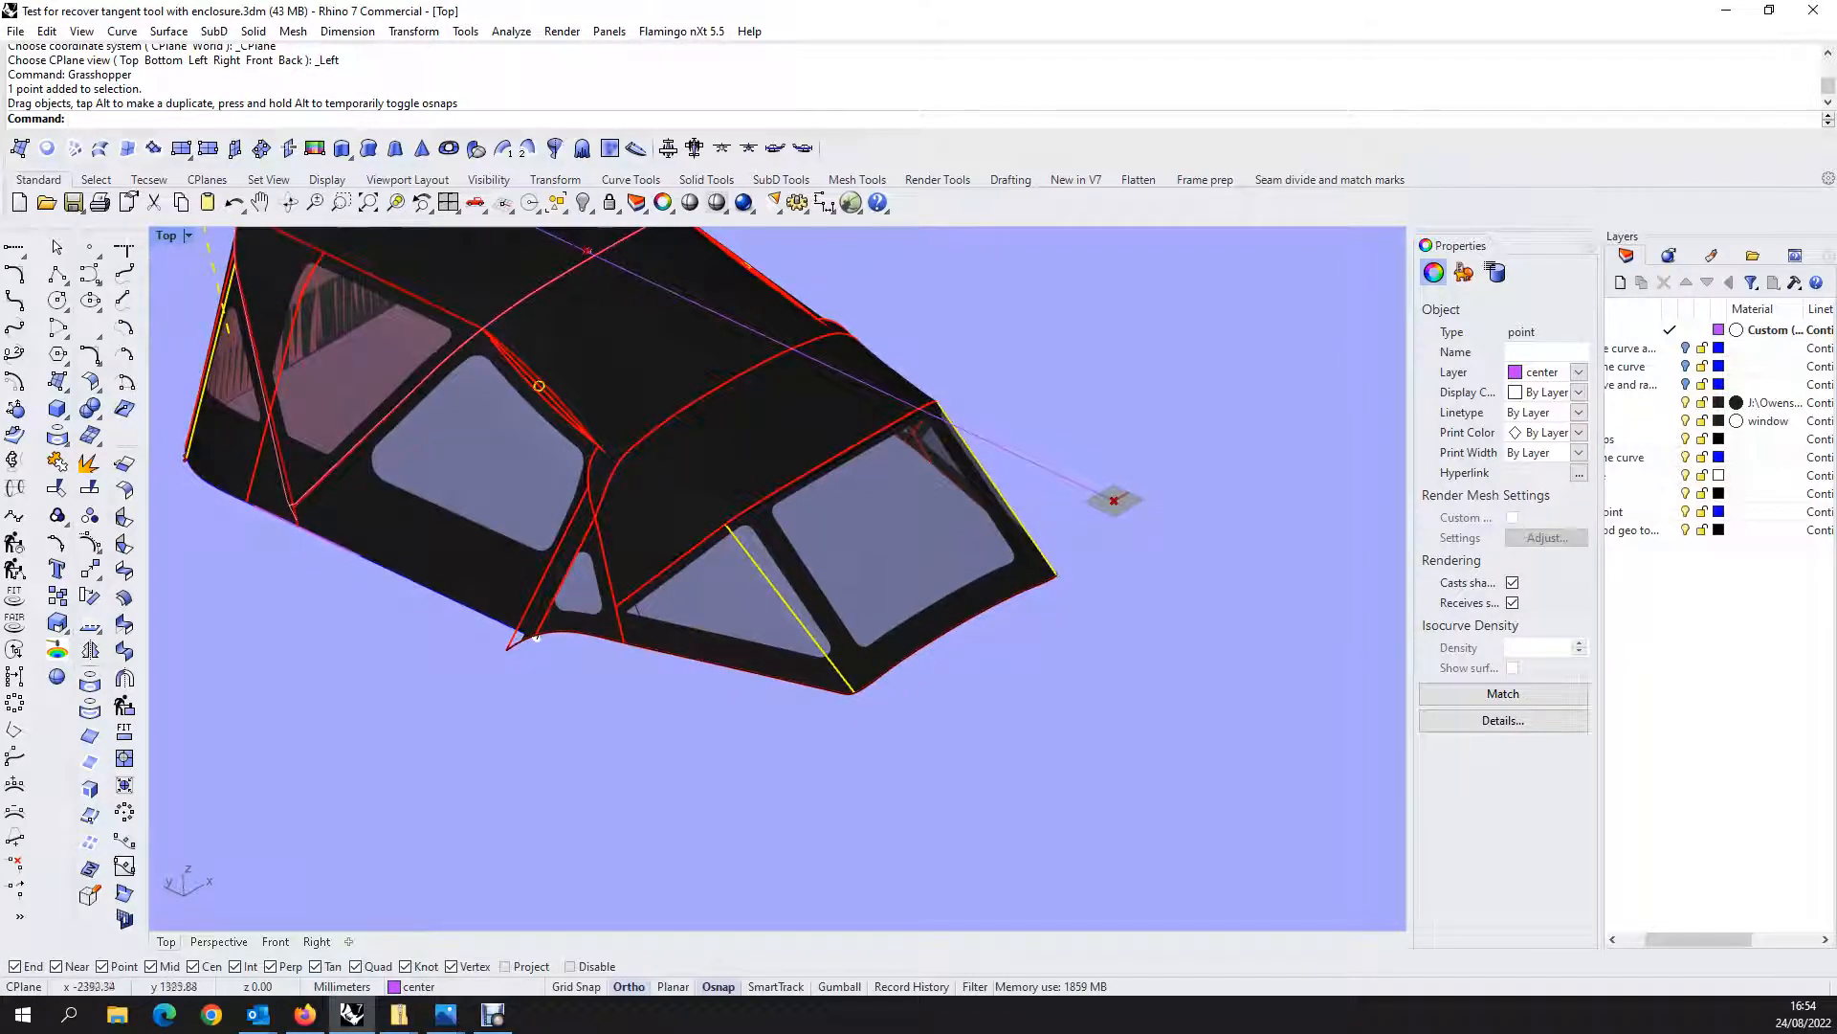
scroll(536, 637, up, 5)
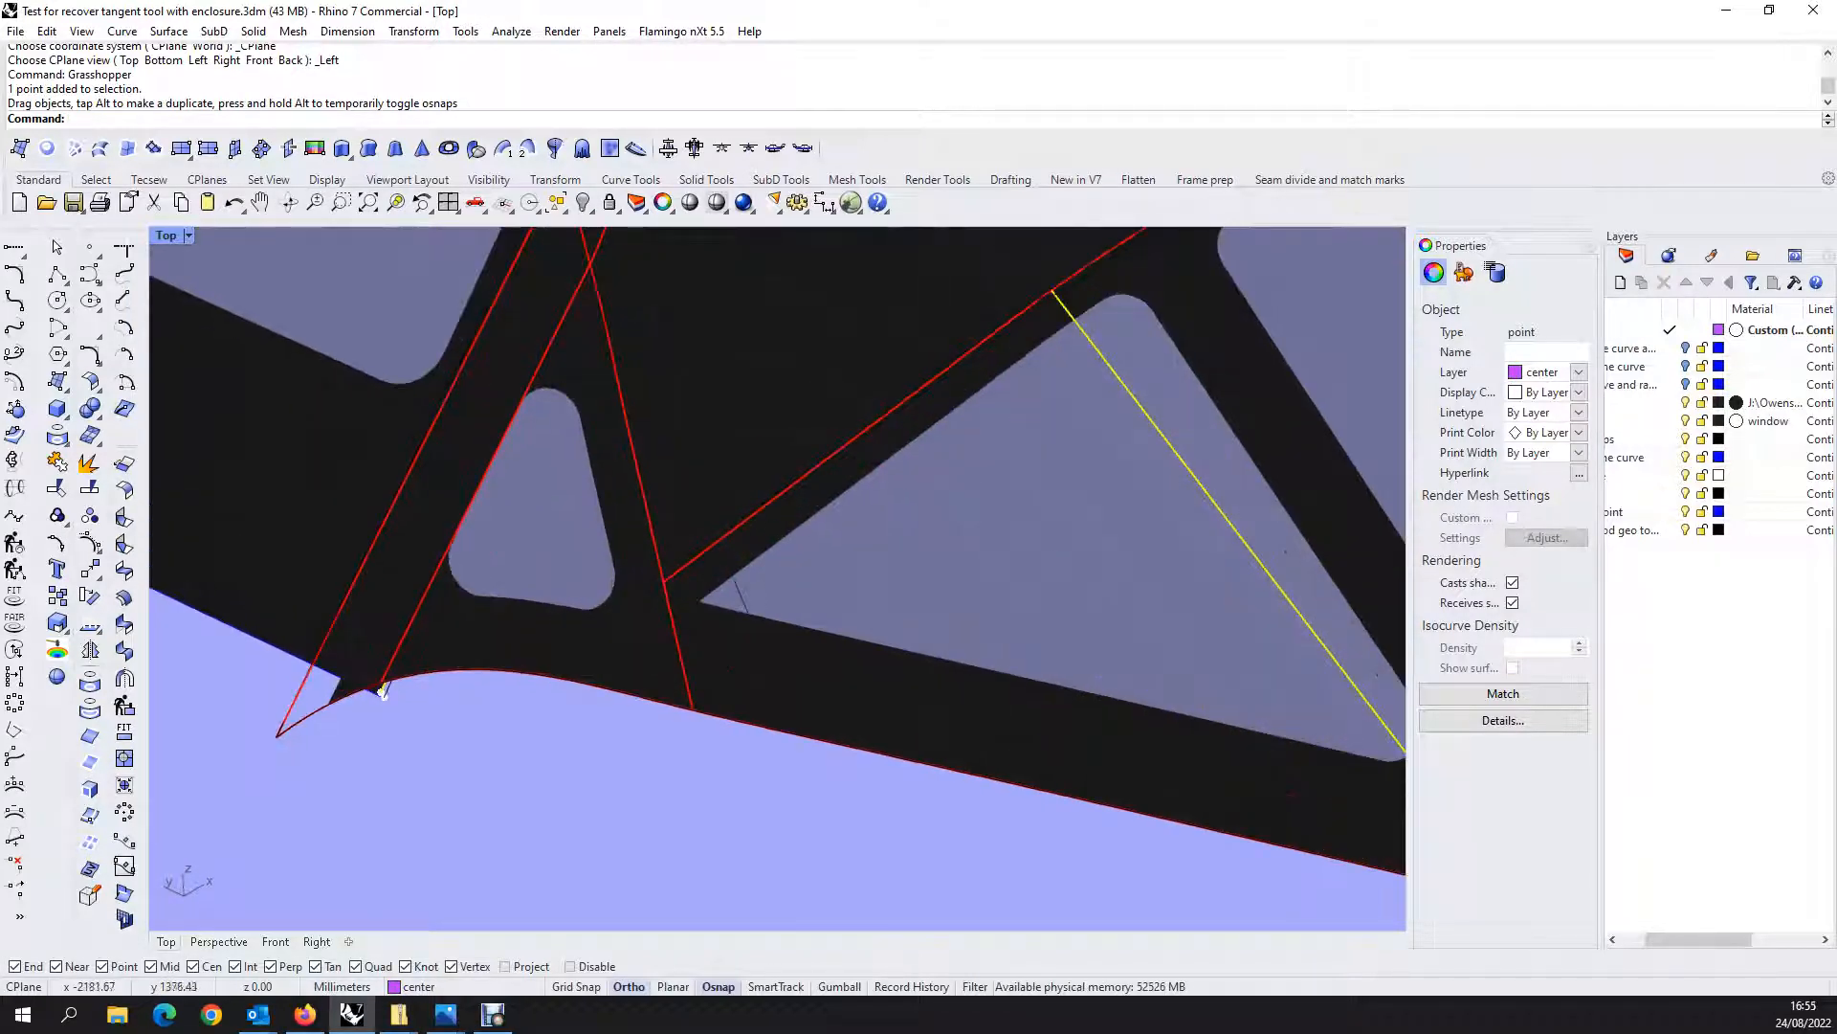
scroll(479, 536, down, 4)
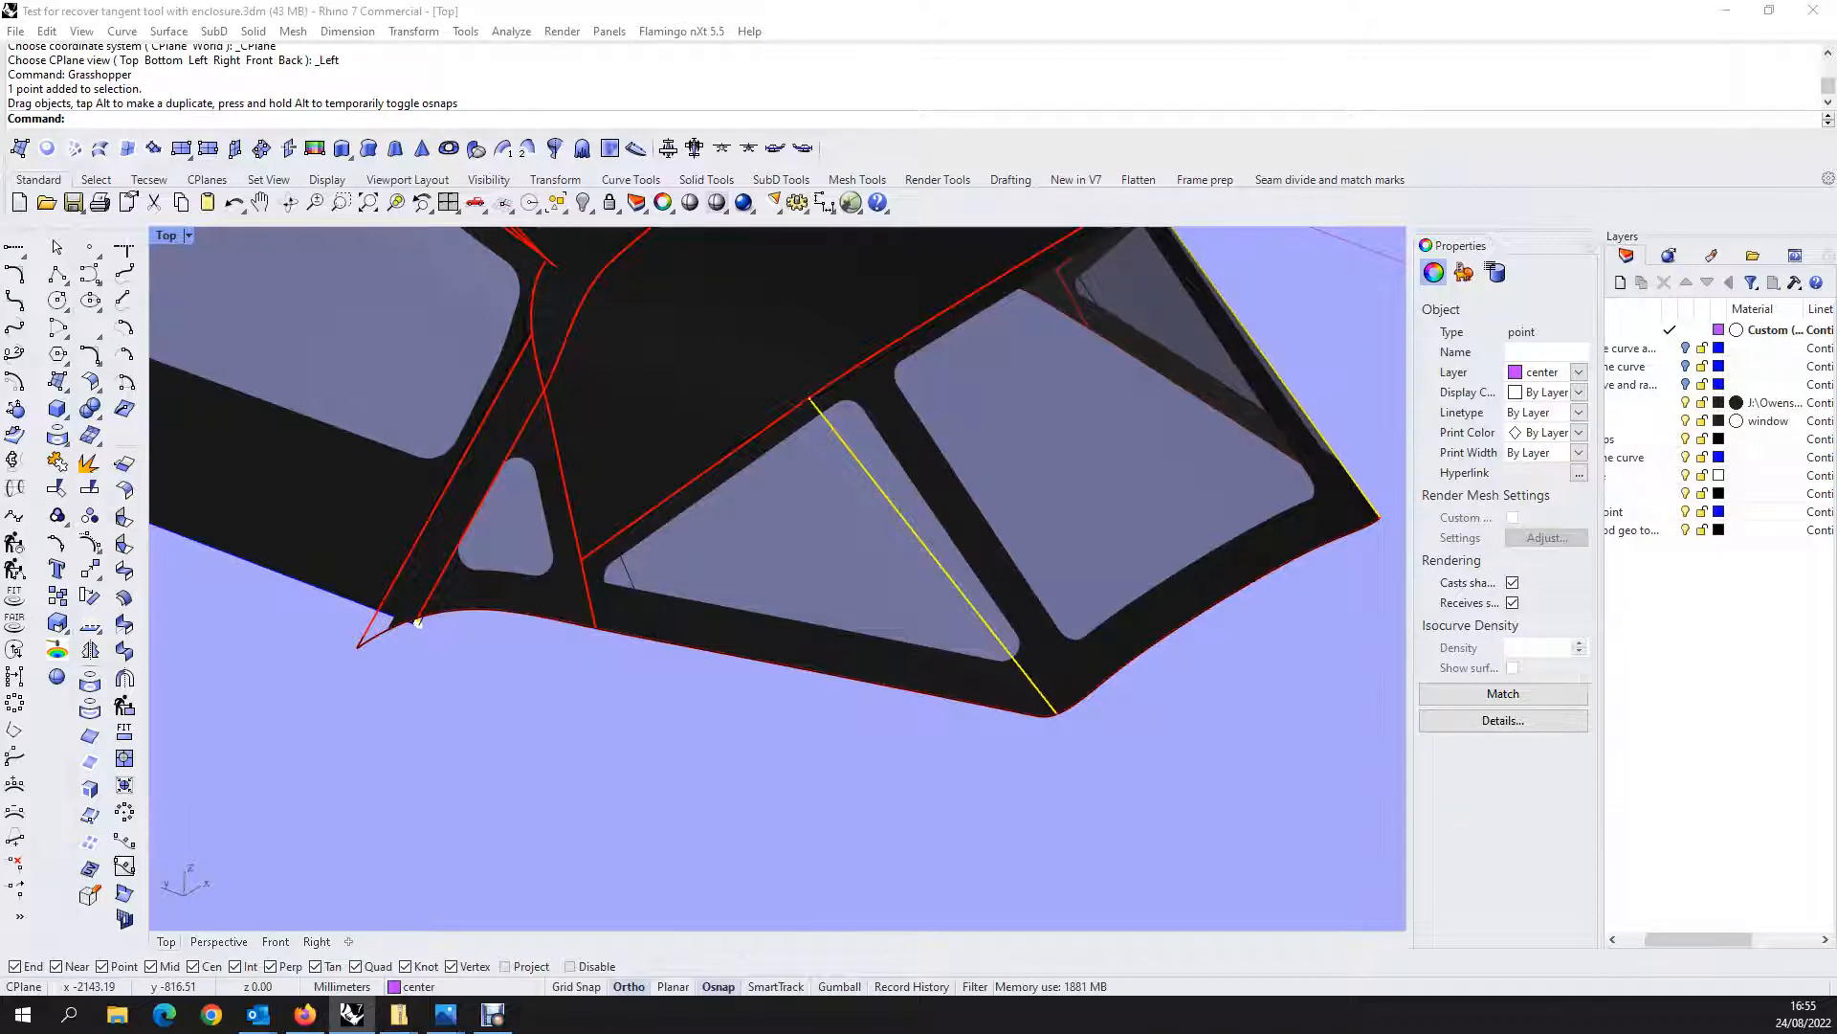
scroll(1339, 529, down, 6)
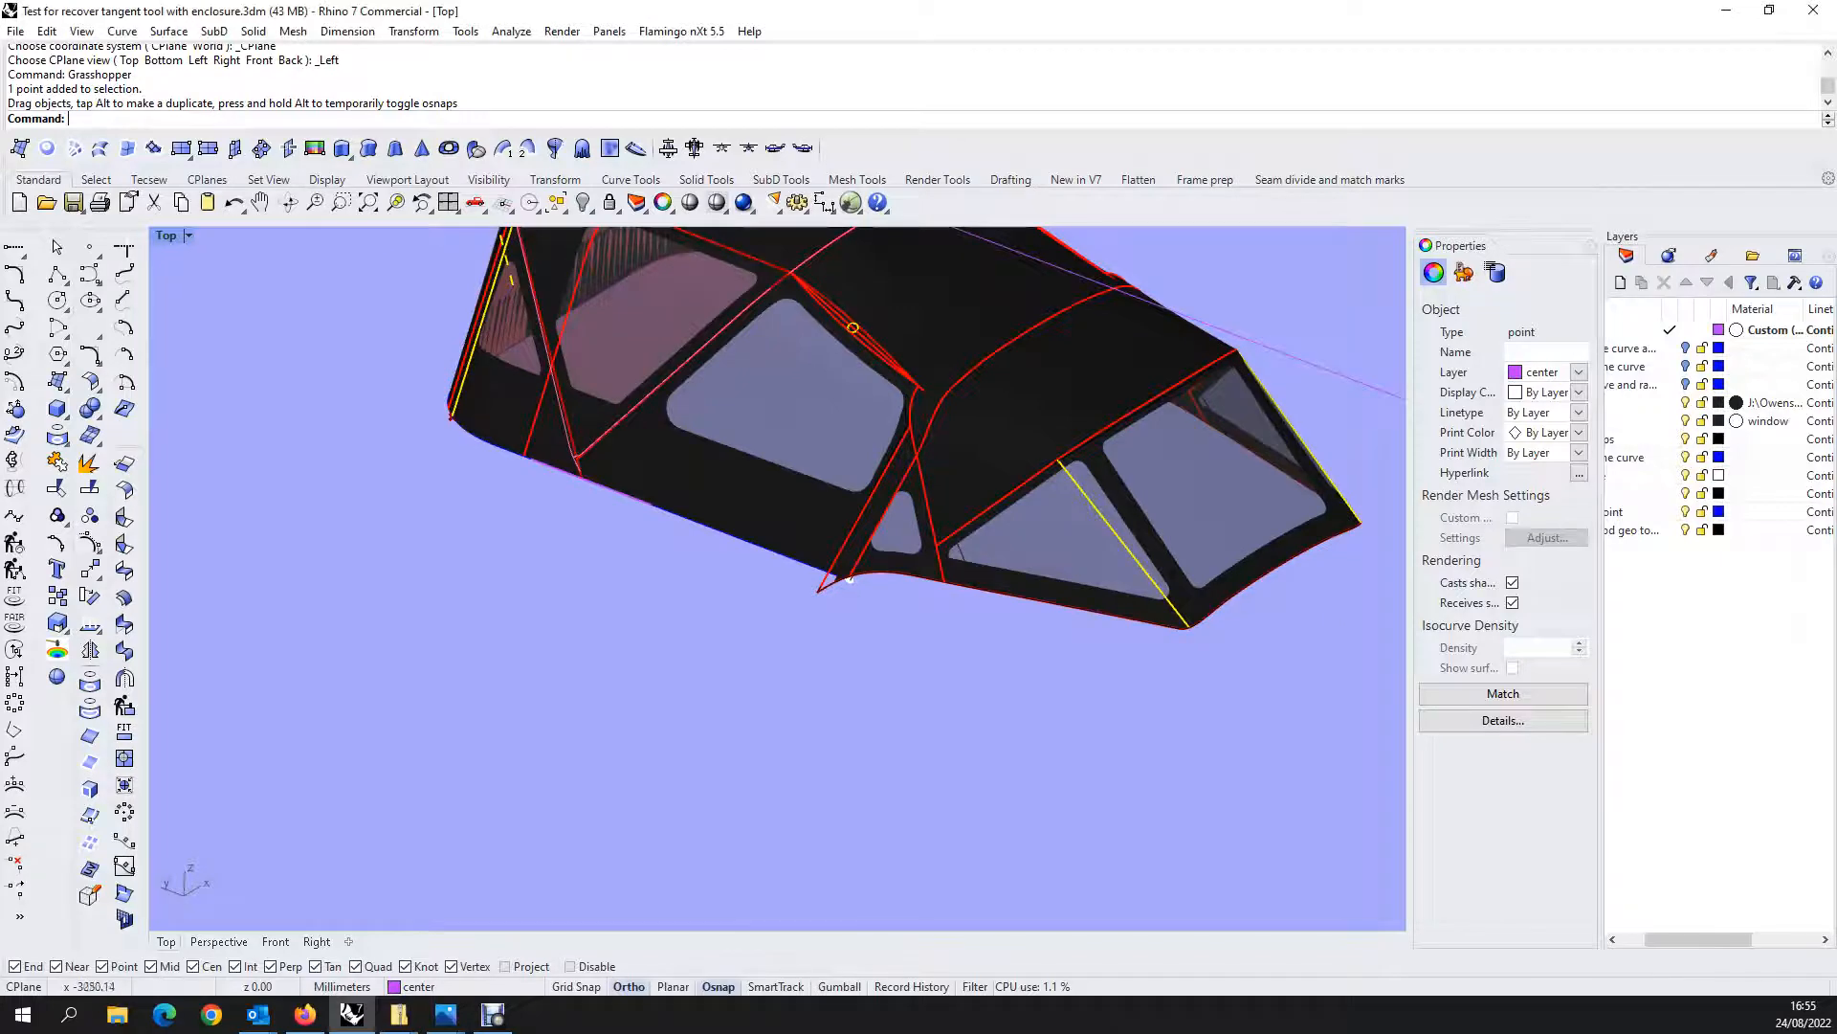
Examine the enclosure's rear end and side profile around the two roof centre-line points.
right_drag(1130, 637, 890, 613)
scroll(1039, 650, down, 9)
scroll(831, 503, up, 14)
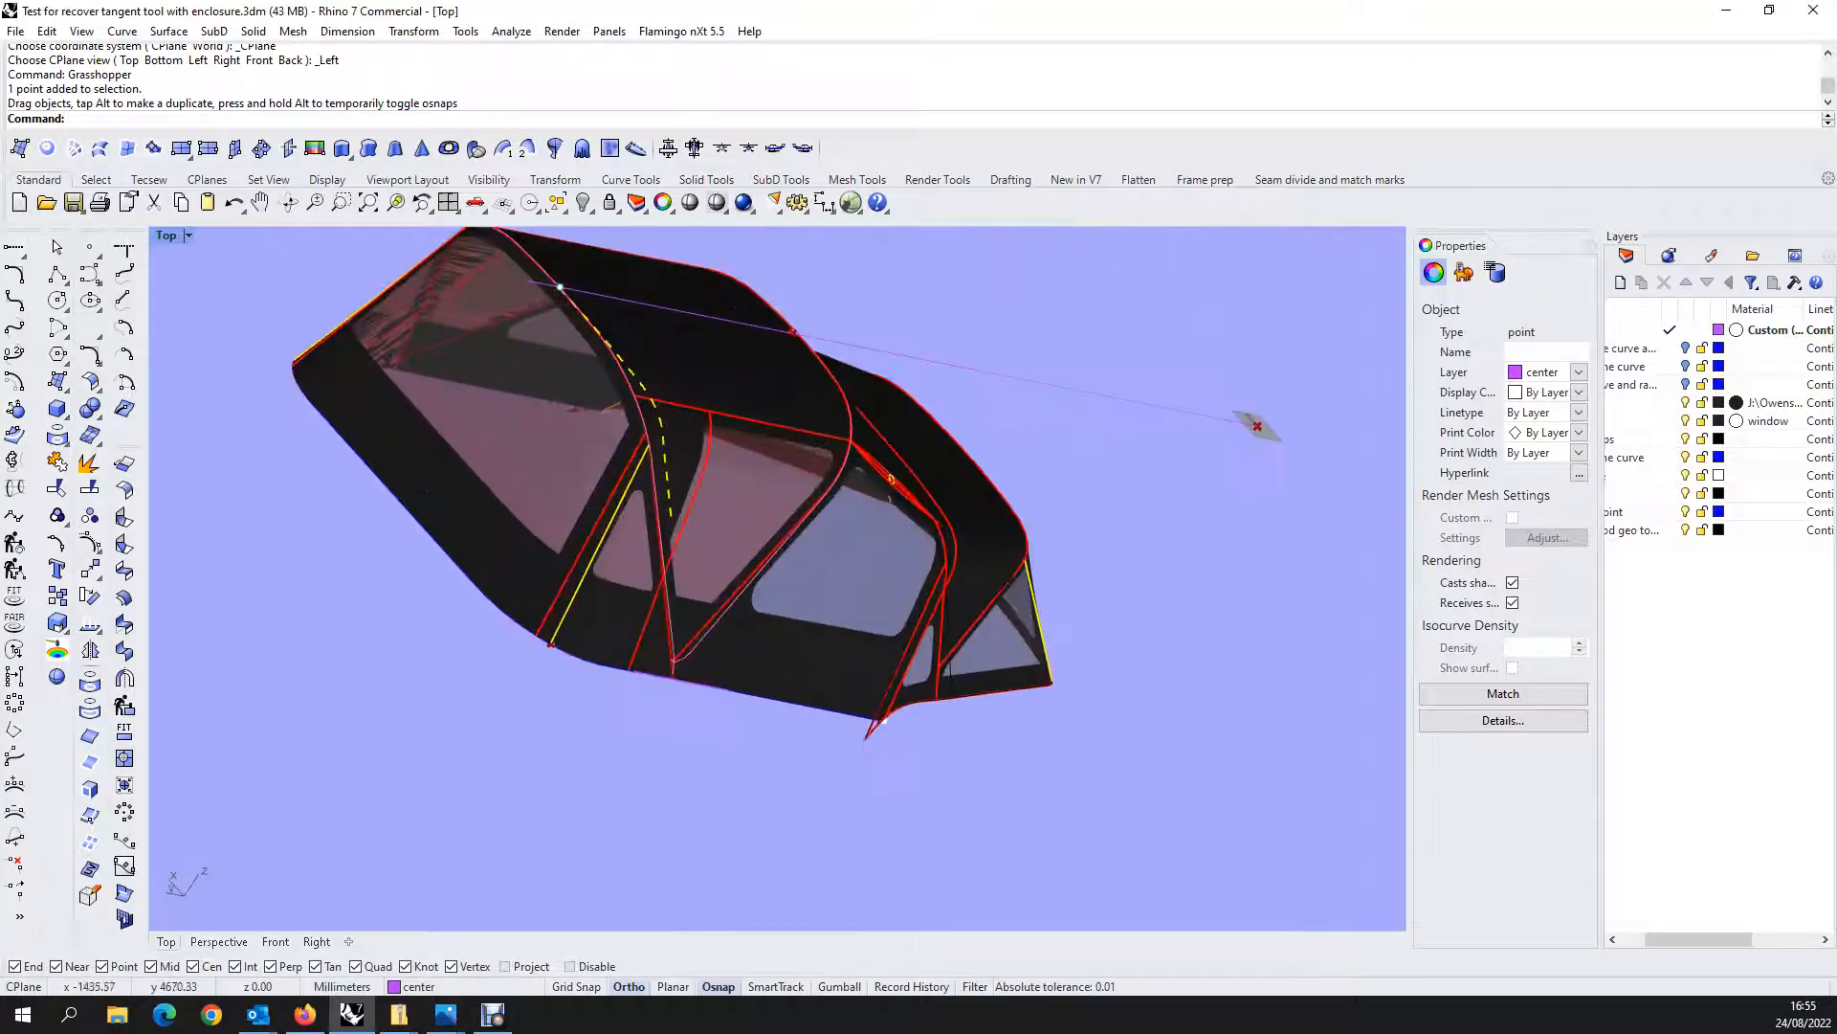
scroll(831, 503, down, 4)
right_drag(831, 503, 1038, 547)
scroll(598, 417, down, 5)
right_drag(598, 416, 836, 496)
scroll(792, 447, up, 6)
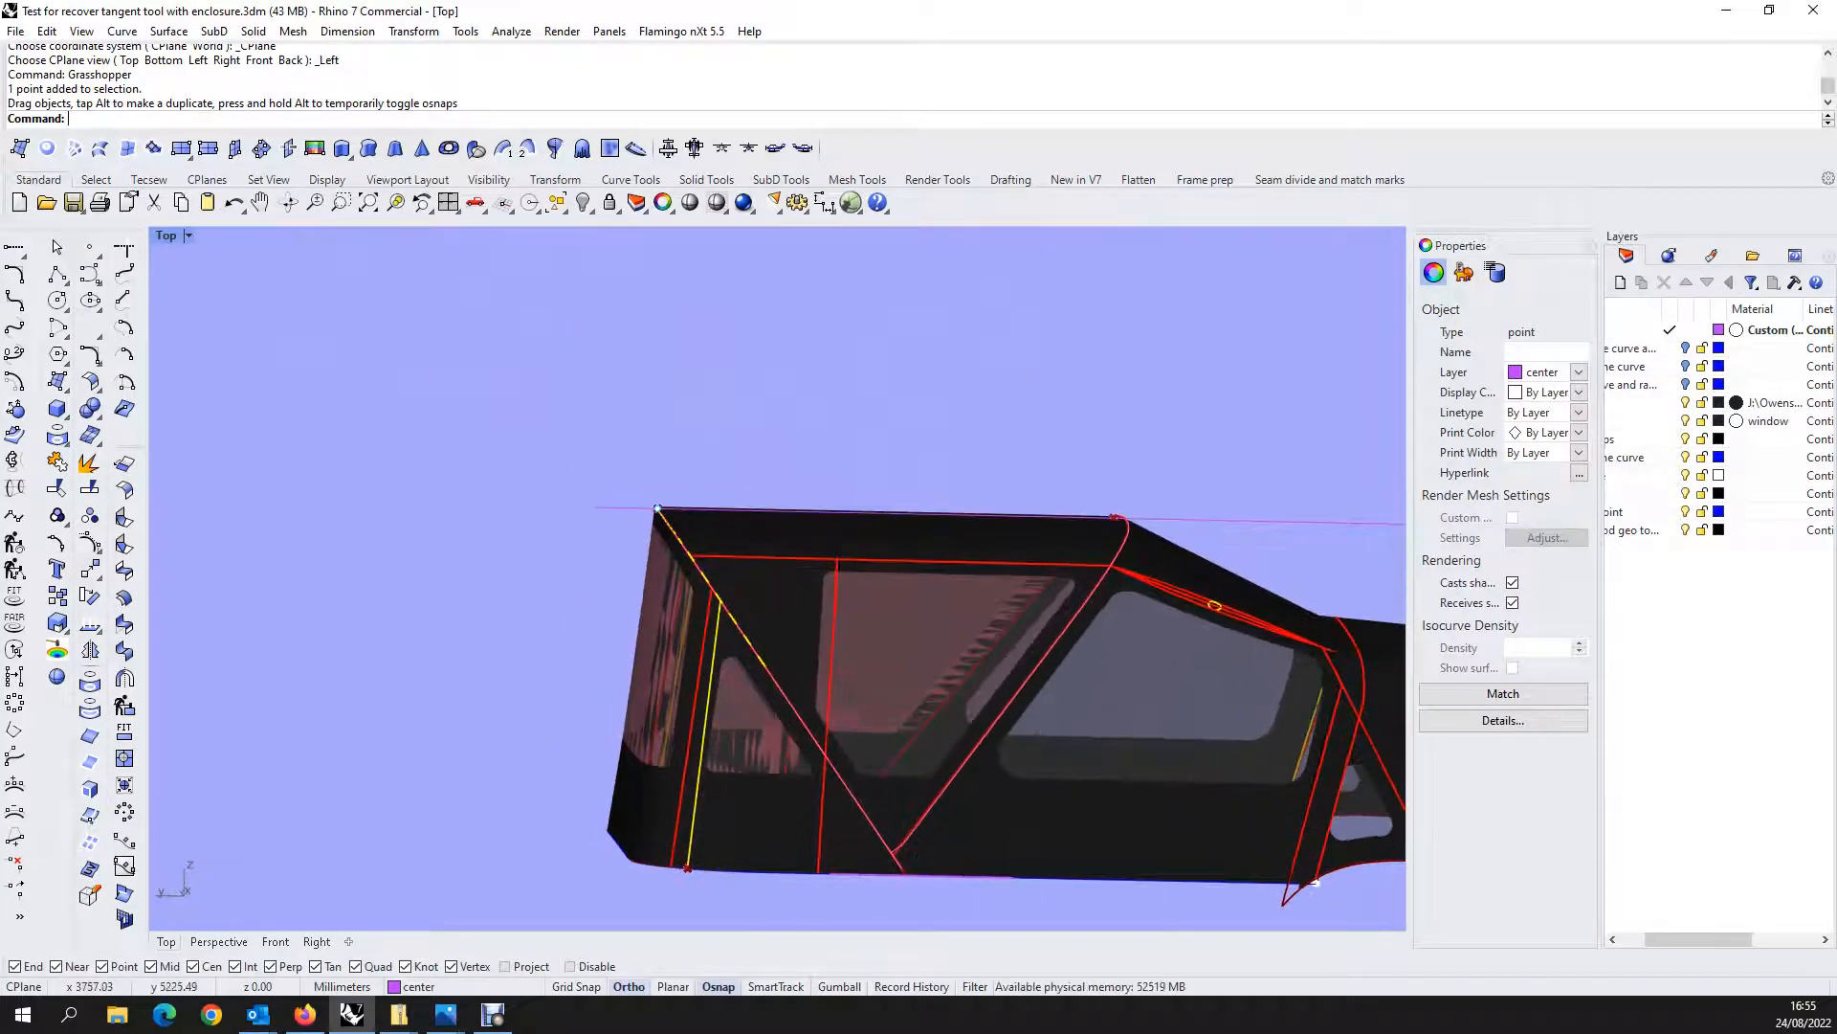
Select the two roof centre-line points, restore the four-viewport layout and set the Right viewport to a side elevation of the enclosure.
drag(614, 431, 1115, 520)
double_click(165, 234)
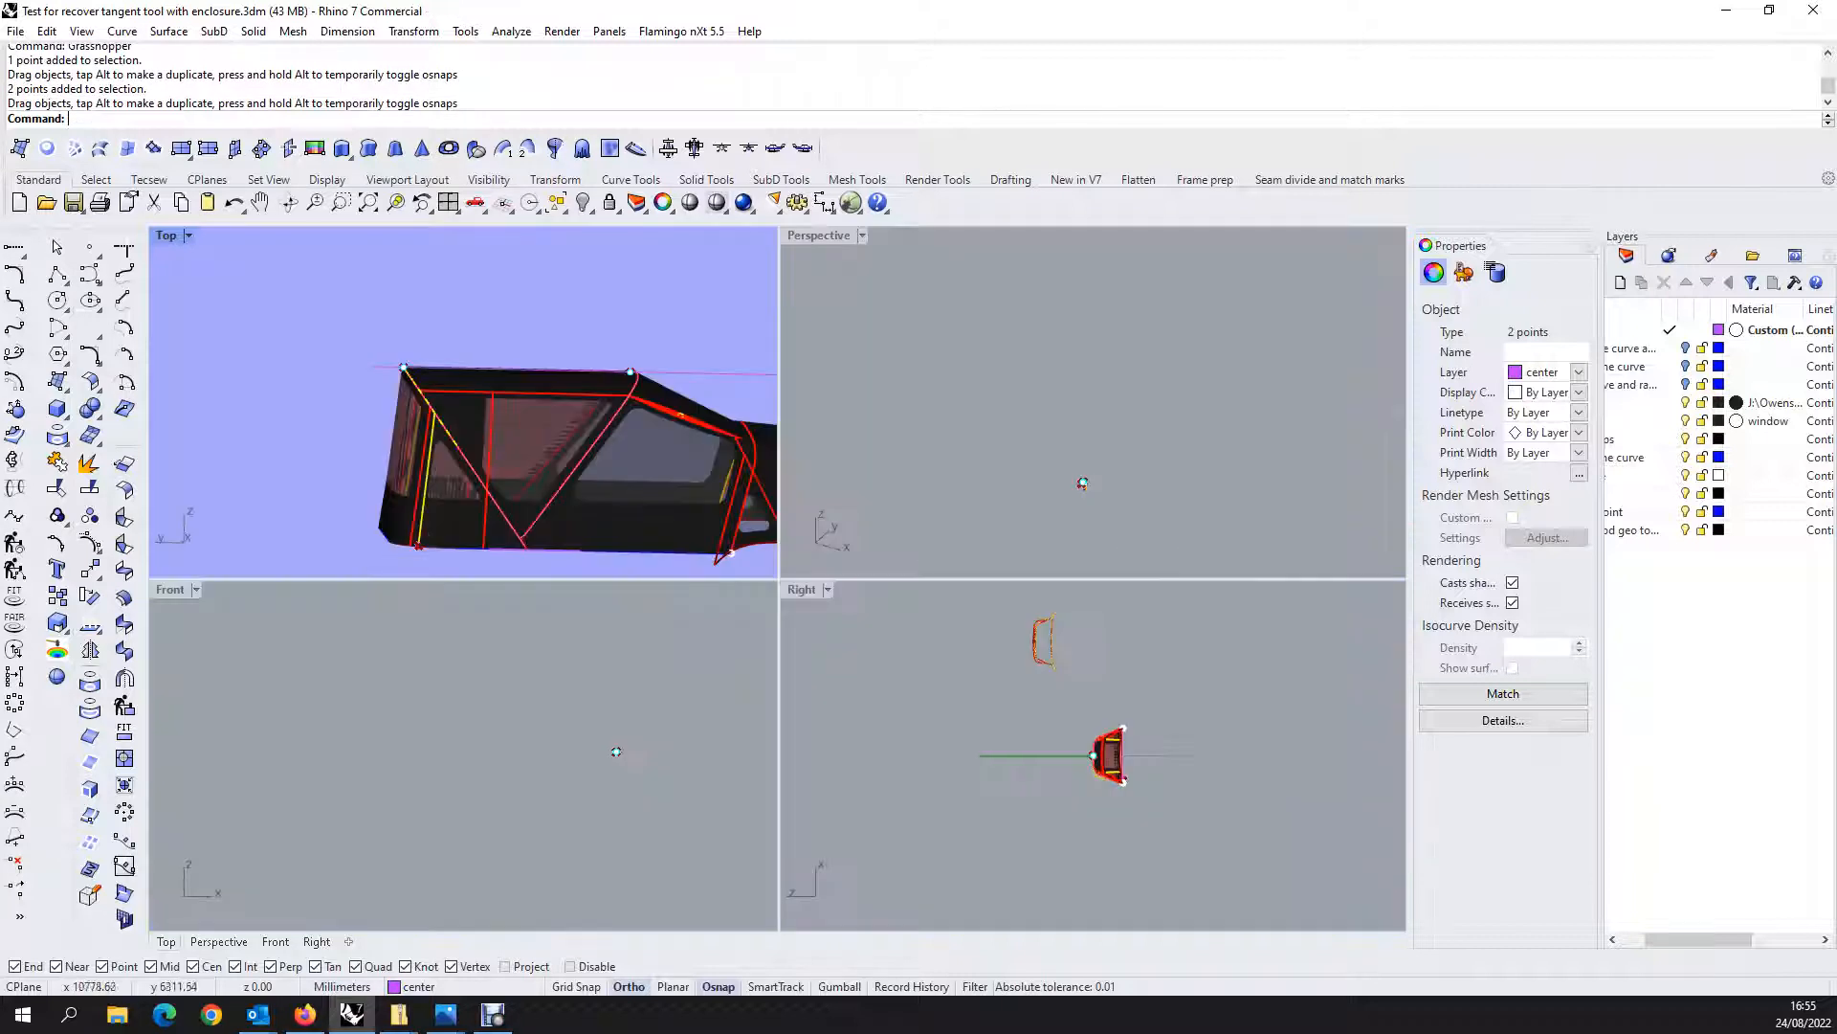
scroll(1053, 751, up, 3)
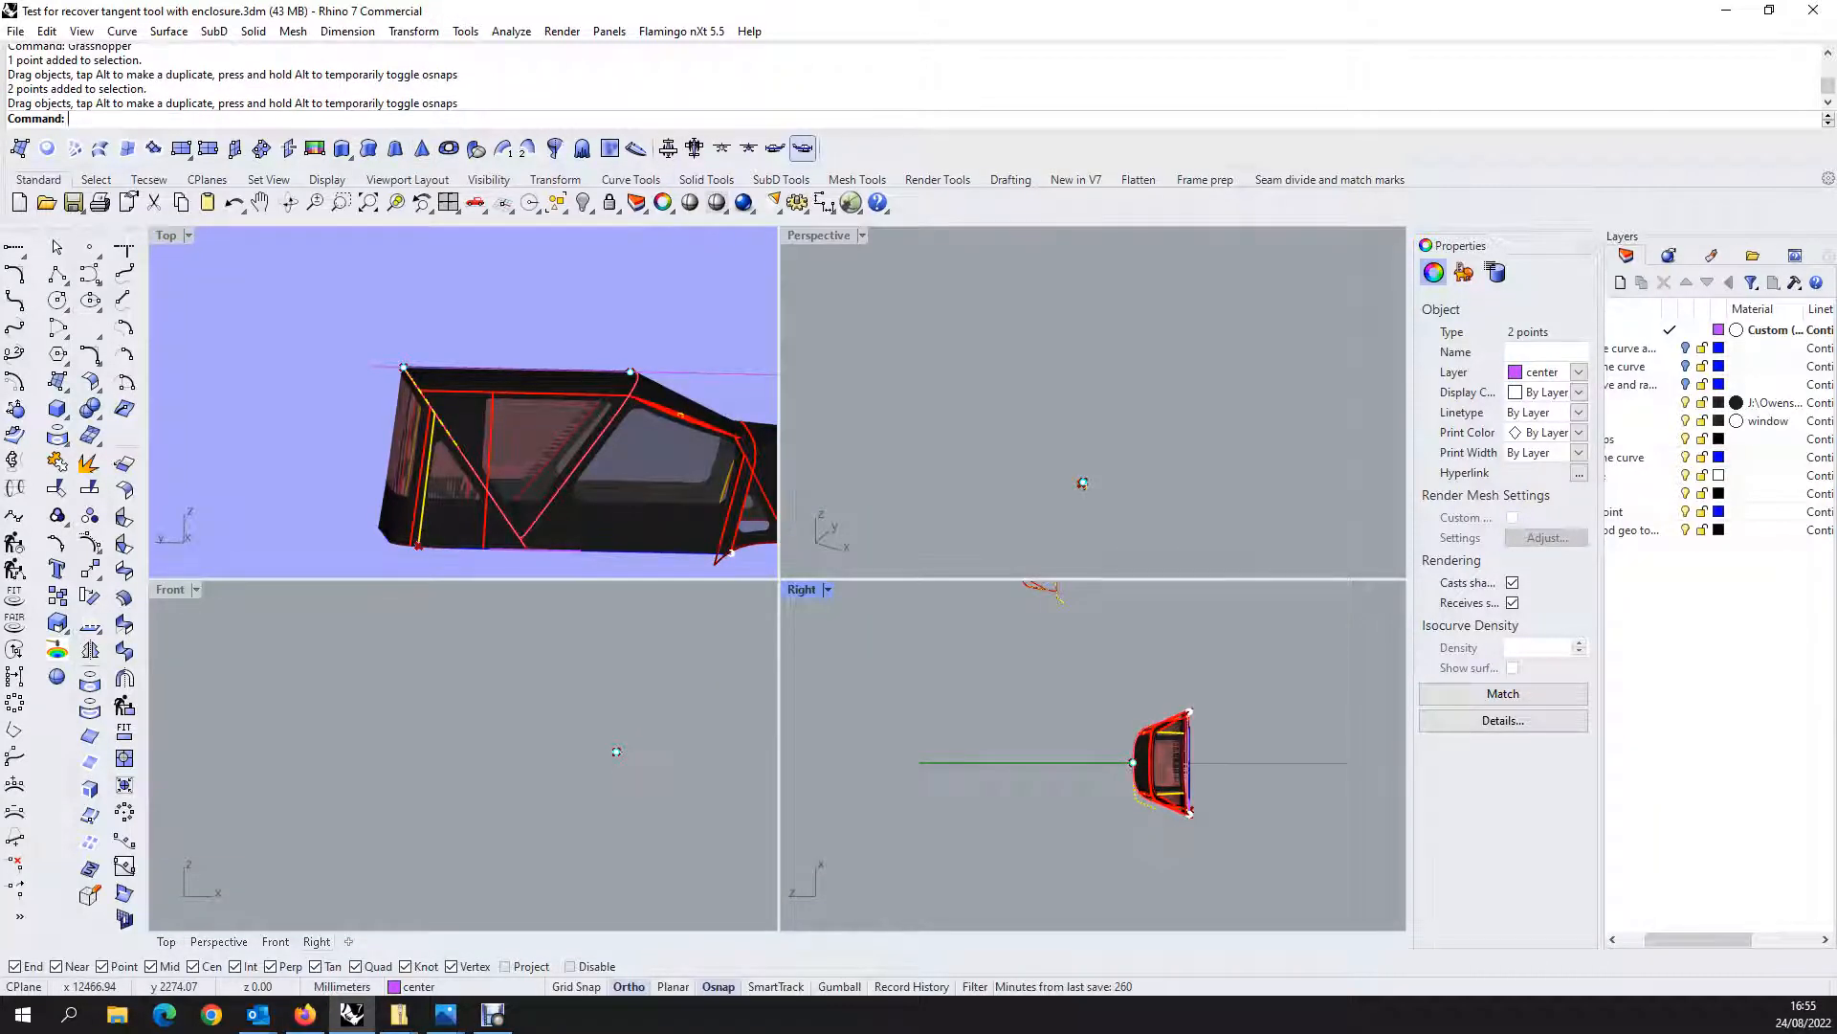
click(802, 148)
click(748, 148)
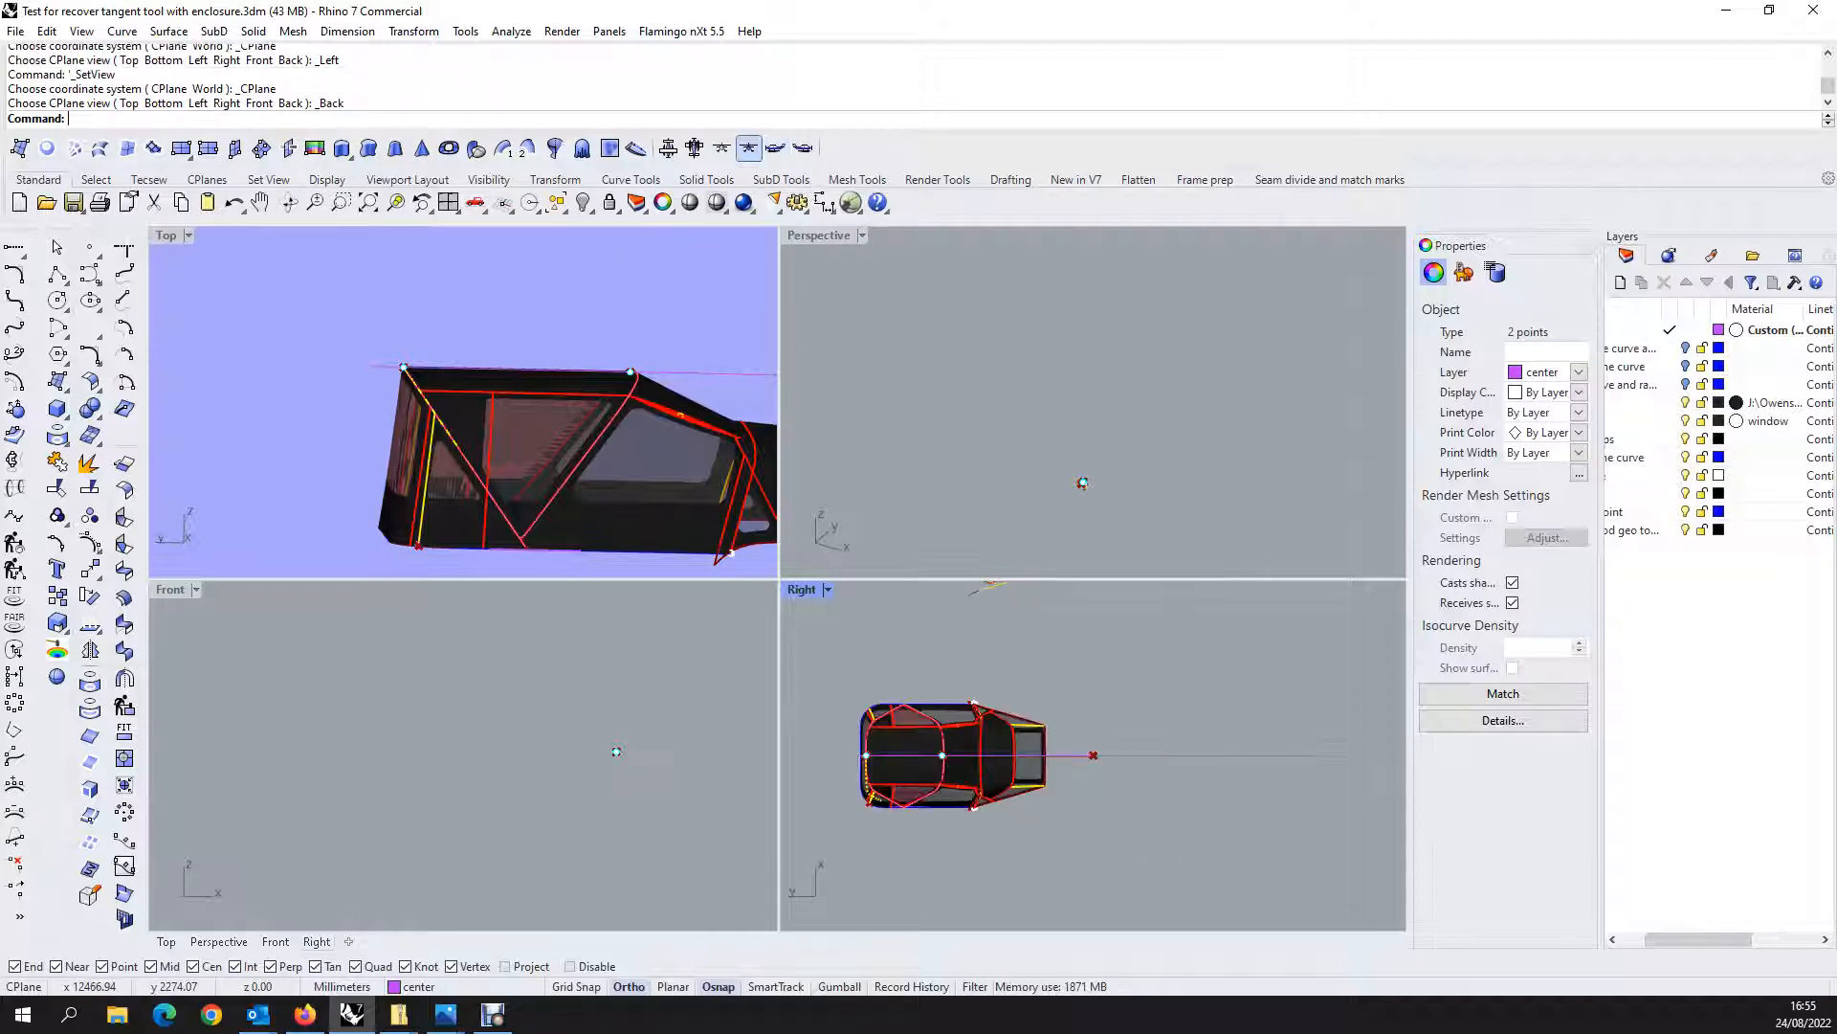
click(668, 148)
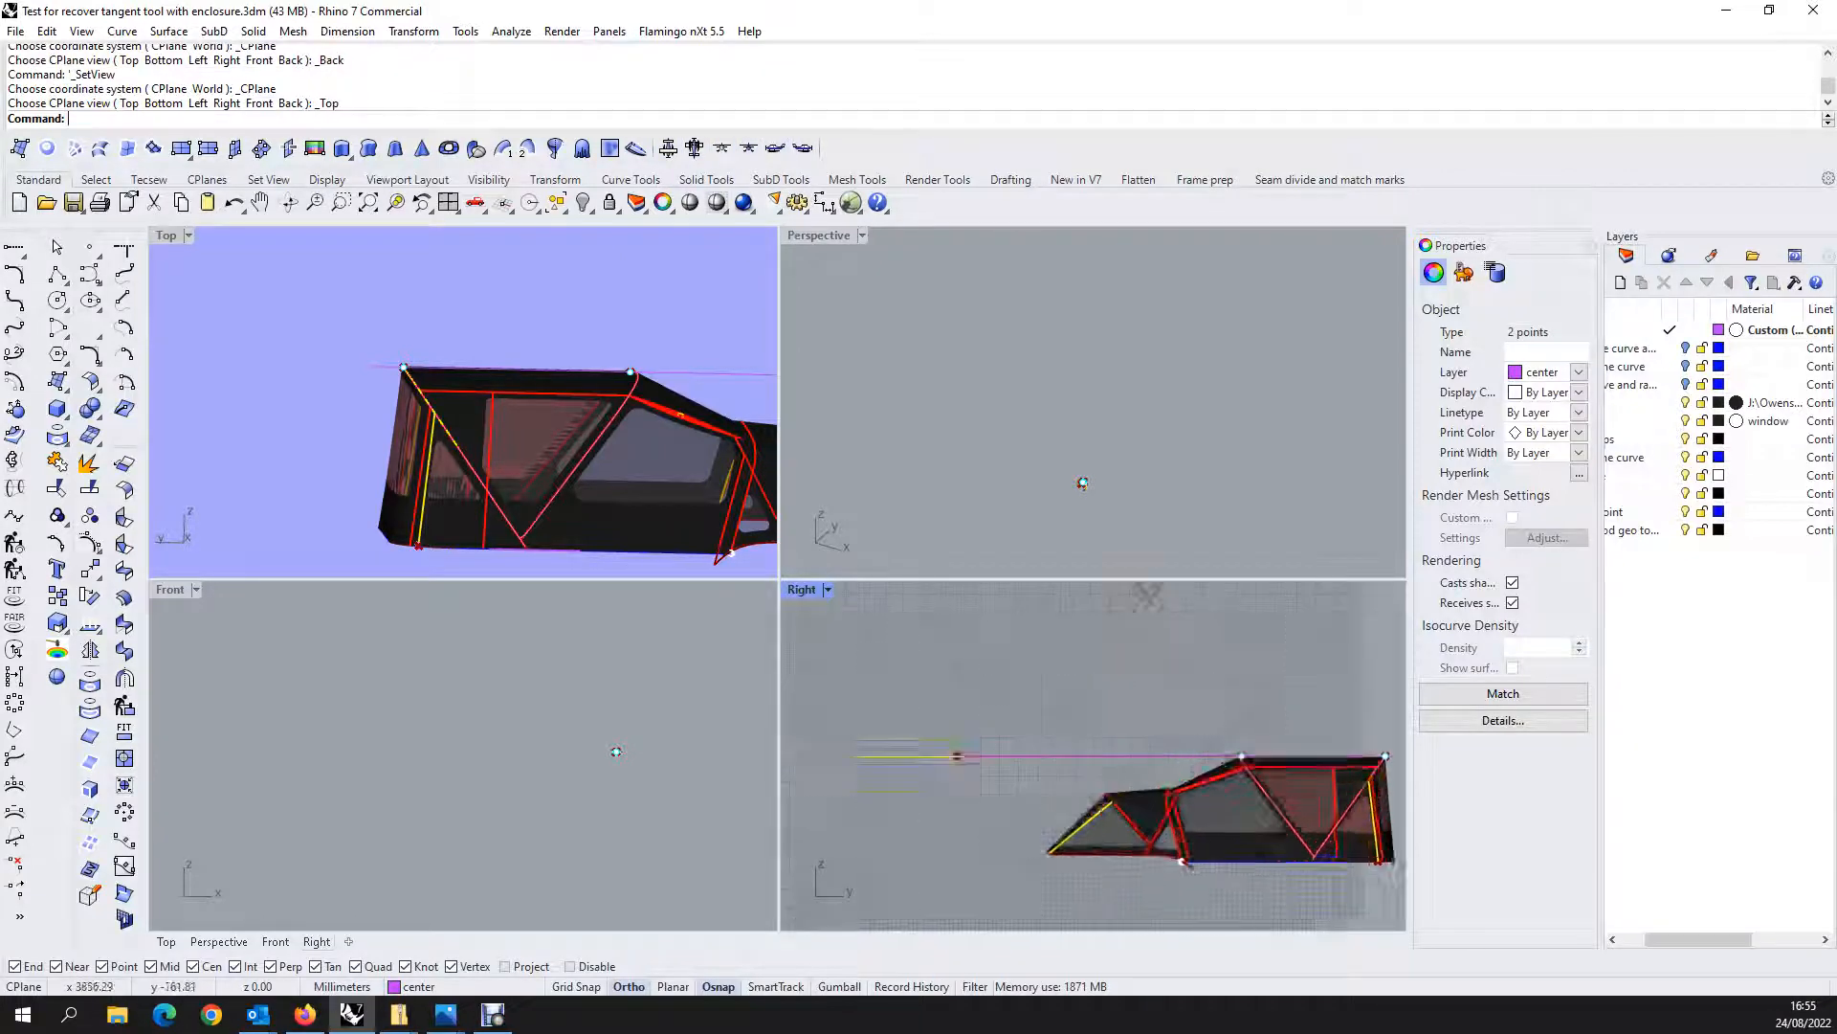
scroll(1397, 800, up, 5)
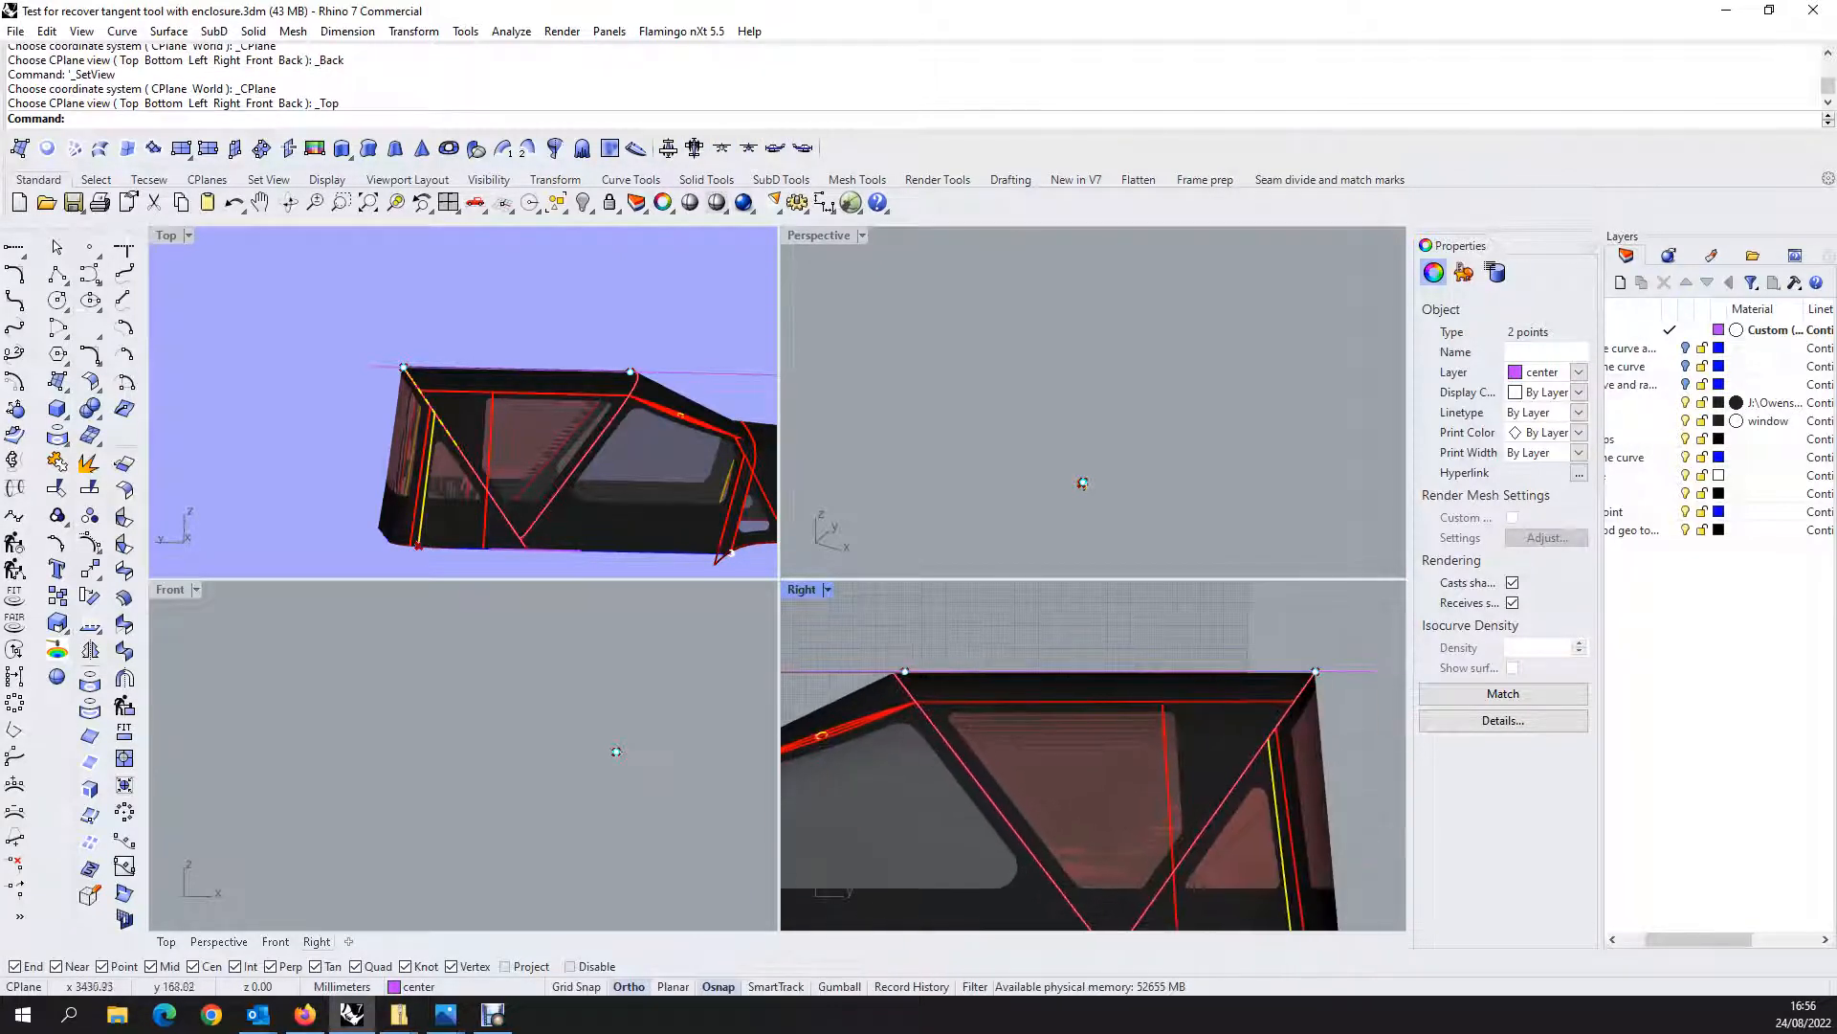
Raise both roof centre-line points by about 156 mm in the side elevation.
drag(864, 628, 1349, 698)
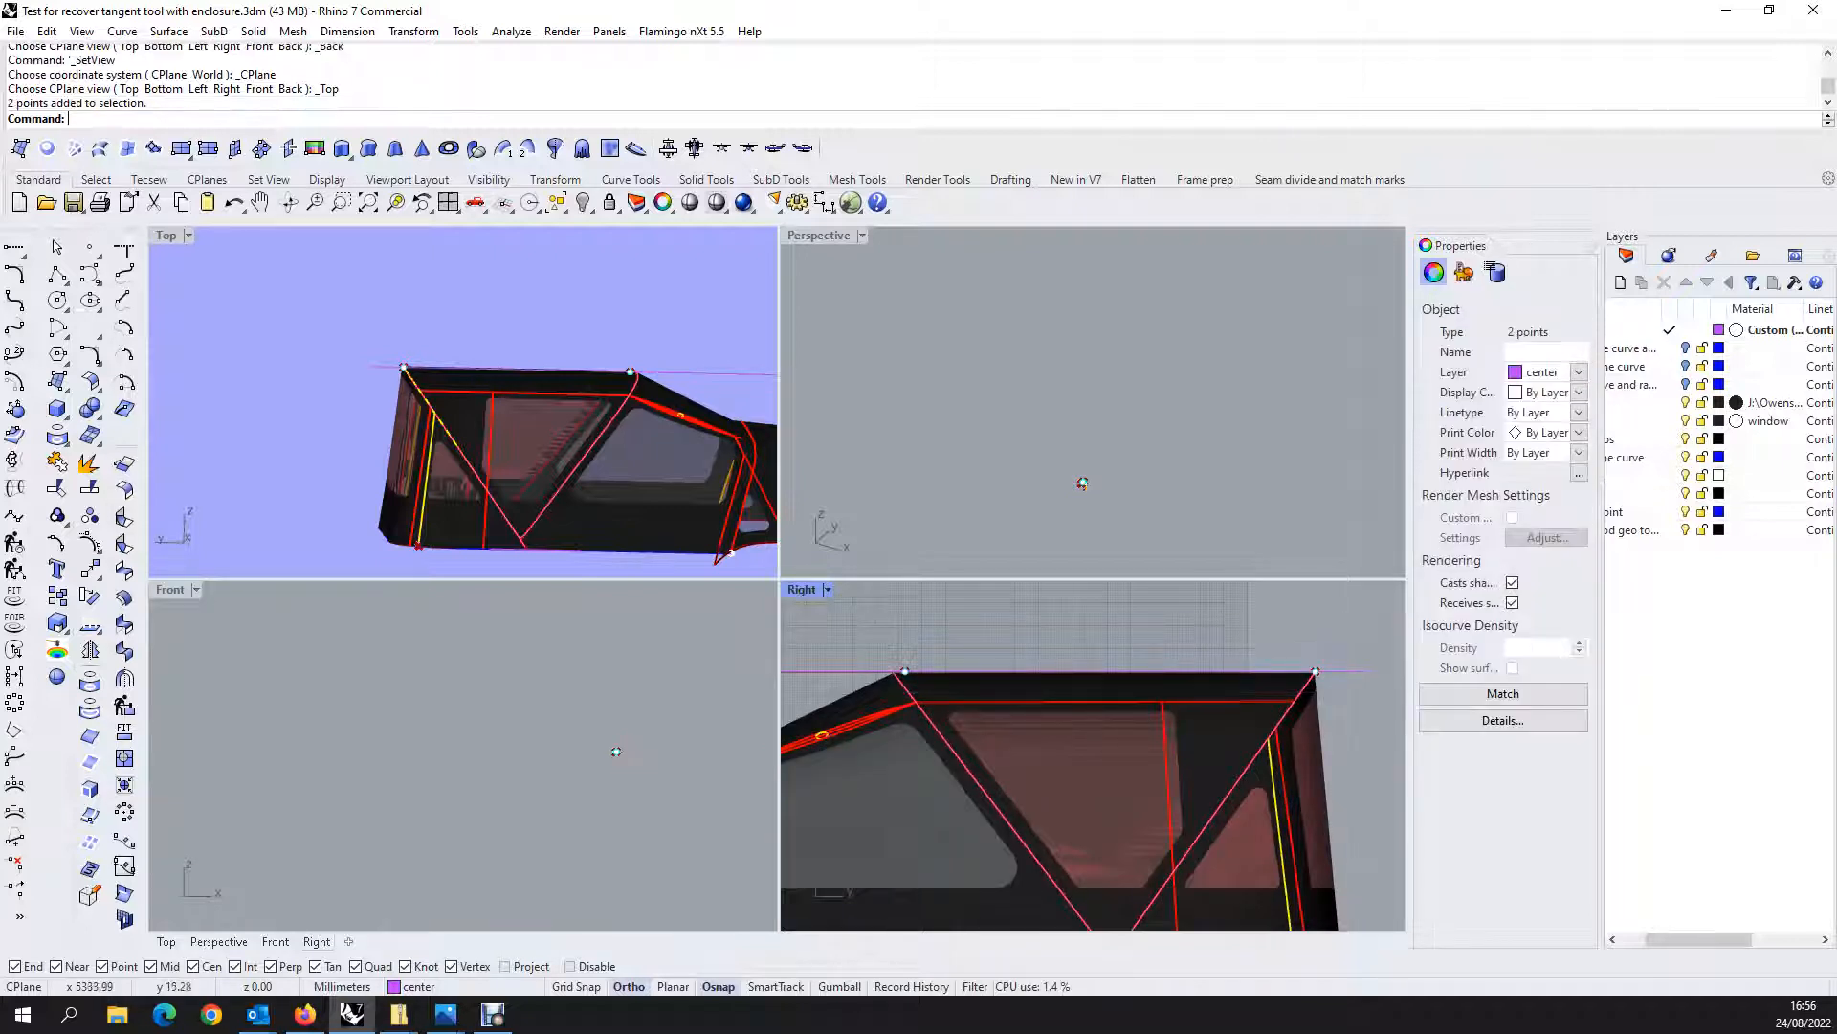
drag(905, 671, 905, 635)
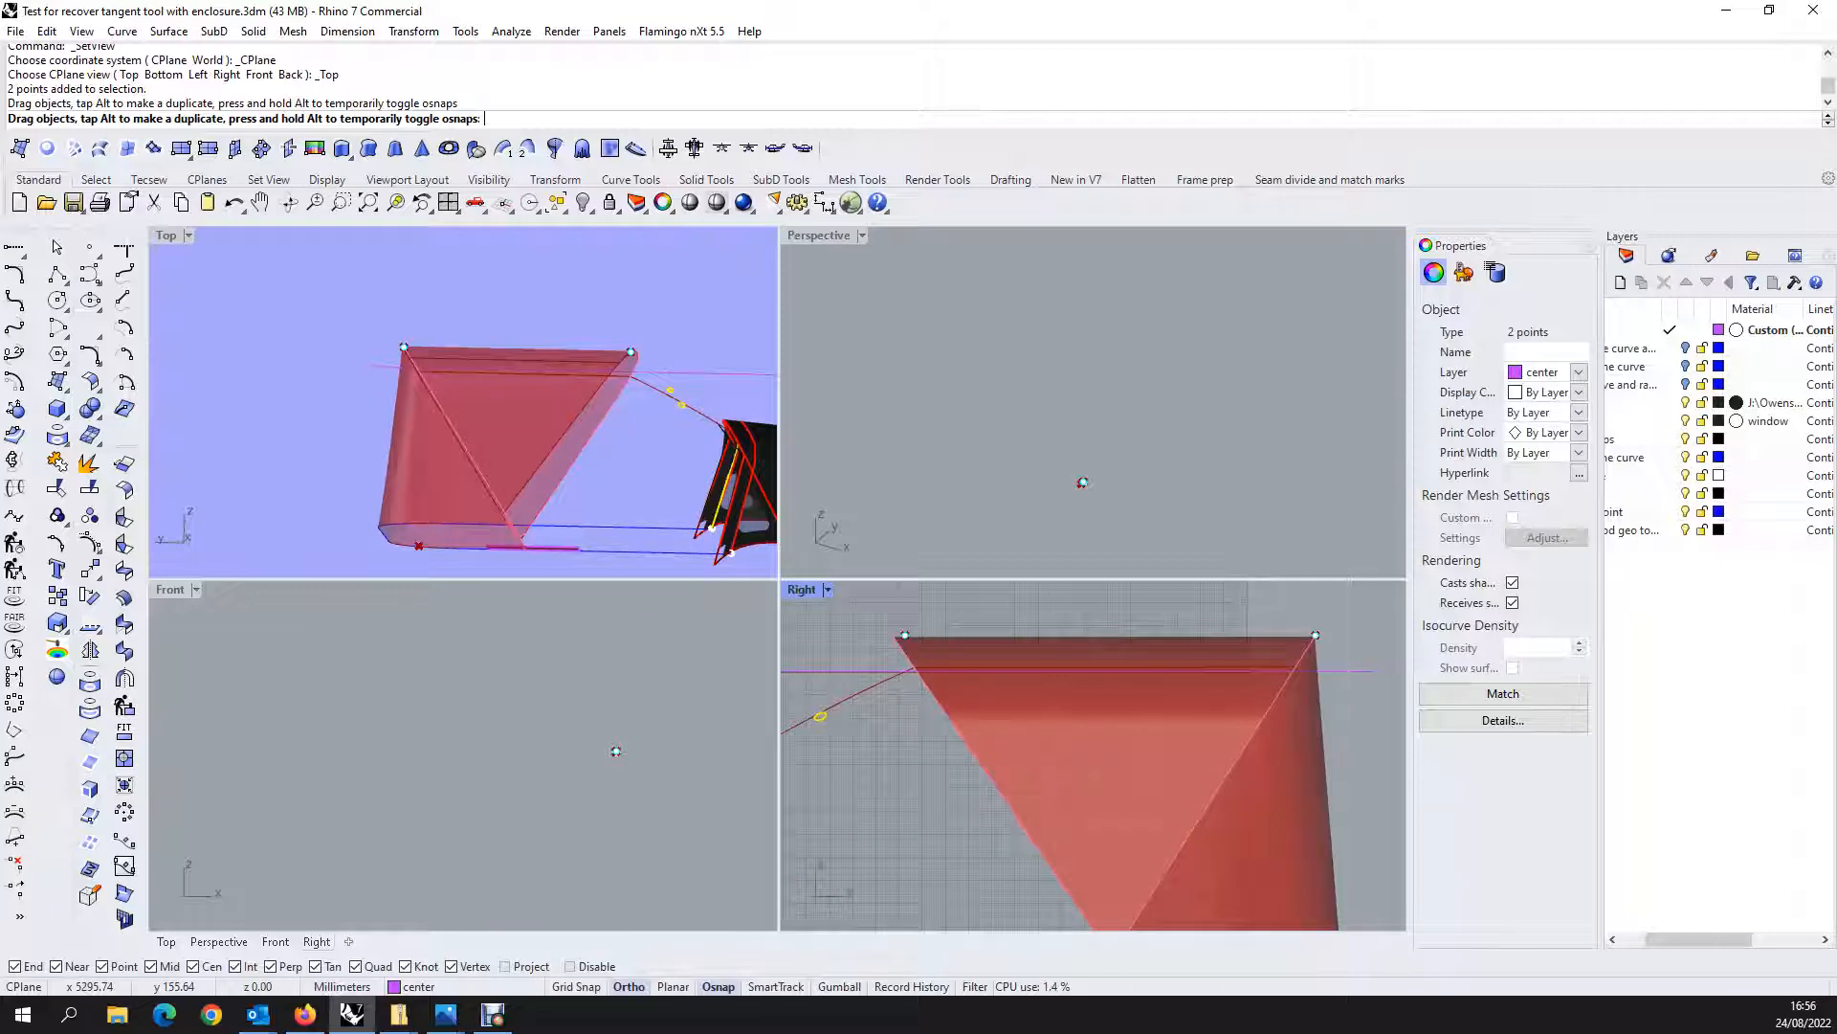
drag(904, 635, 905, 635)
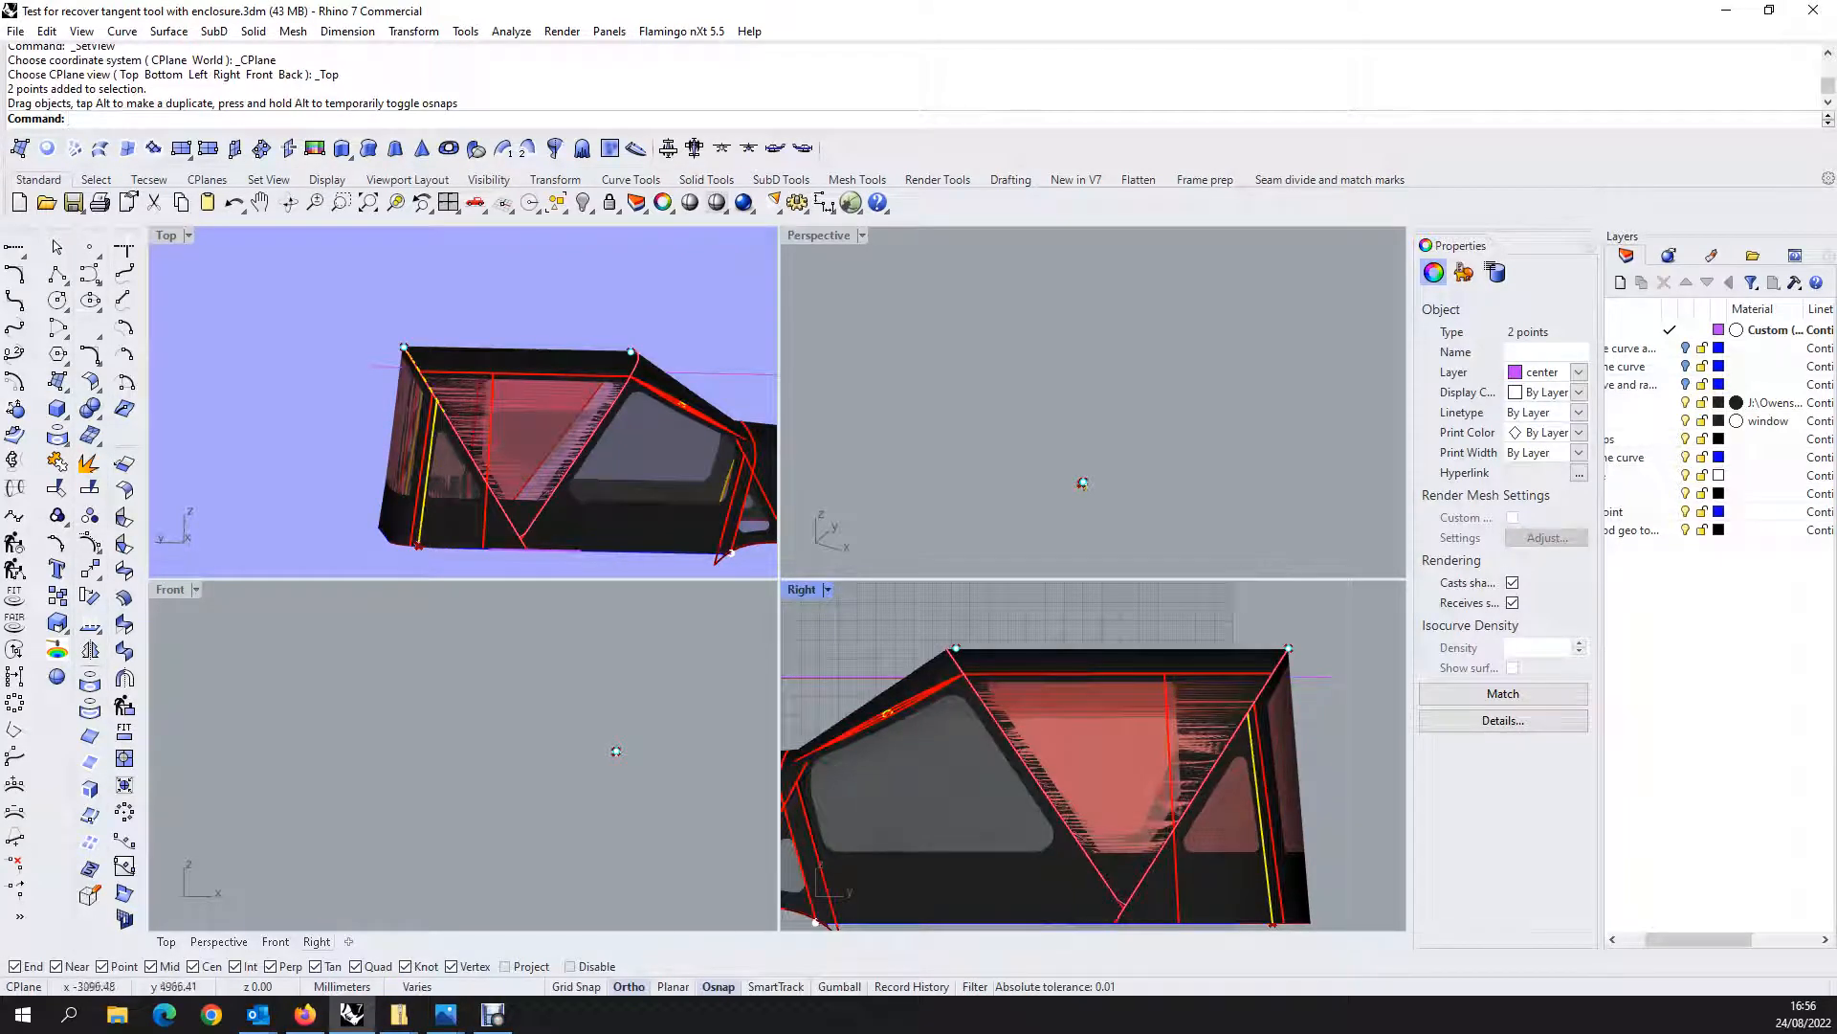
Move the forward roof centre-line point about 190 mm toward the rear of the enclosure.
mouse_move(517, 430)
ctrl+shift+right_down()
mouse_move(560, 431)
mouse_move(517, 432)
ctrl+shift+right_up()
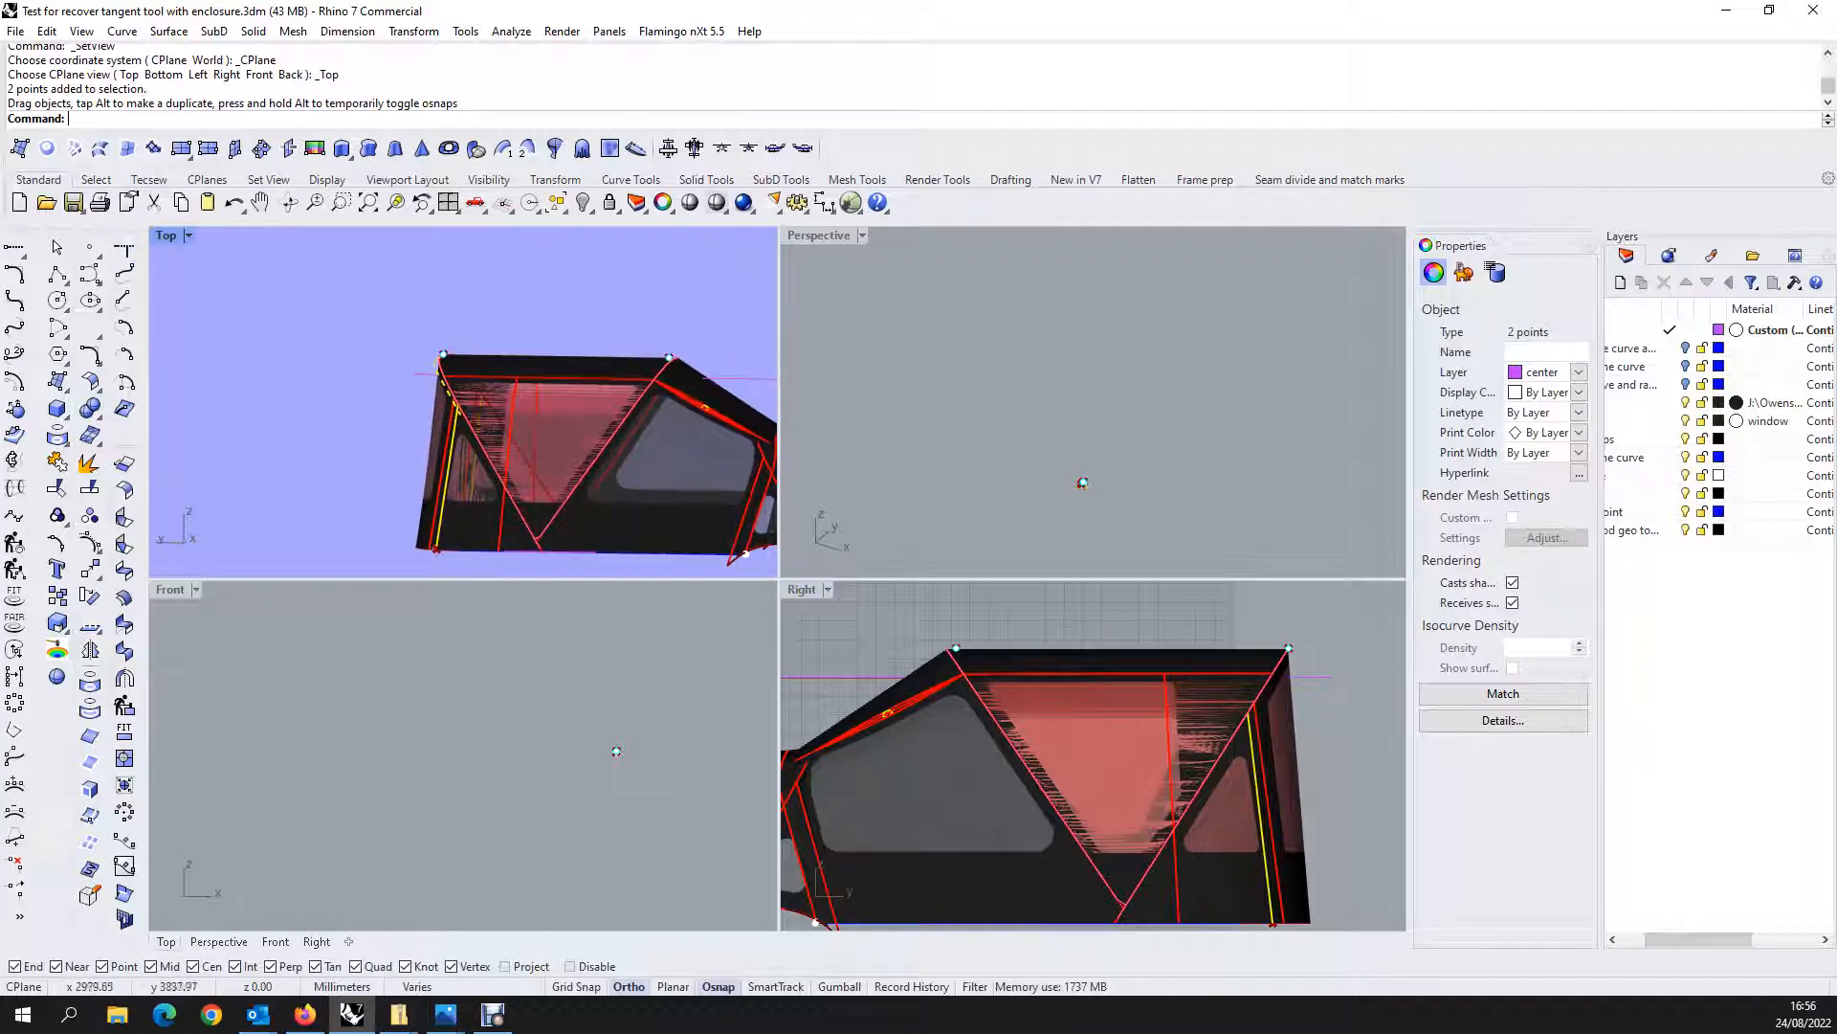
click(669, 357)
scroll(658, 350, up, 6)
scroll(658, 350, up, 1)
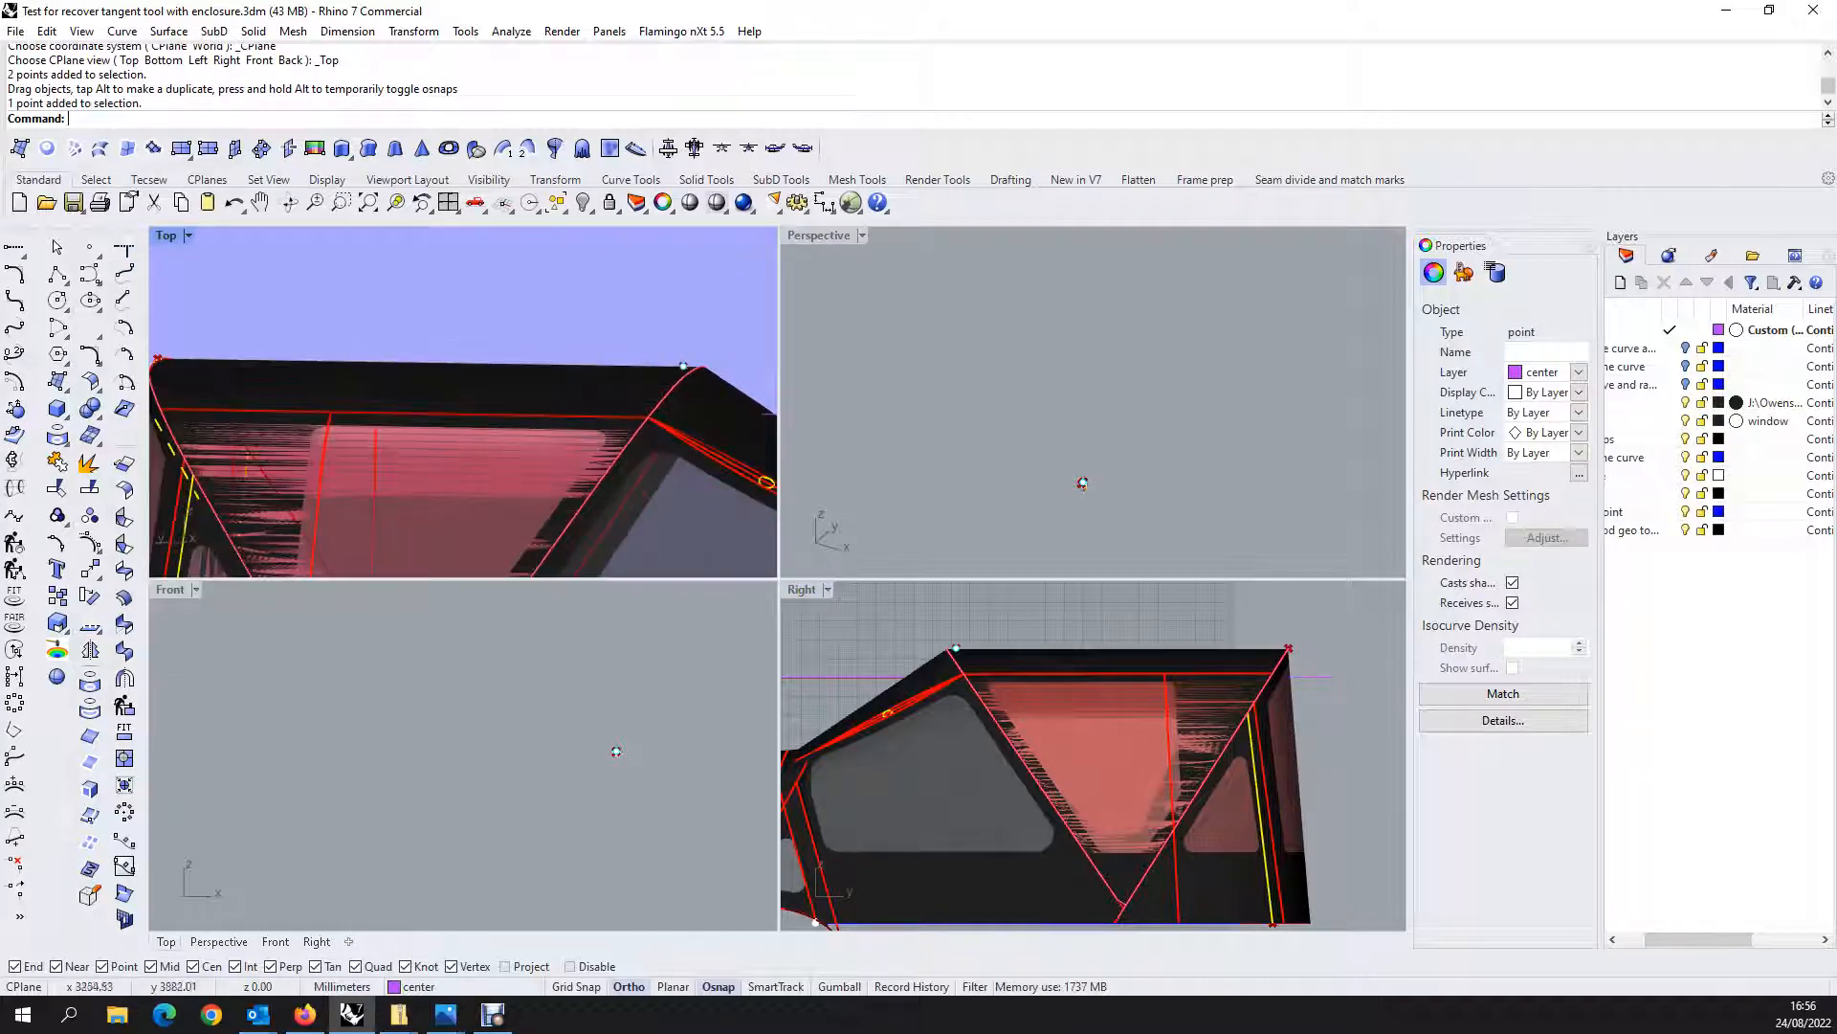
drag(681, 364, 686, 365)
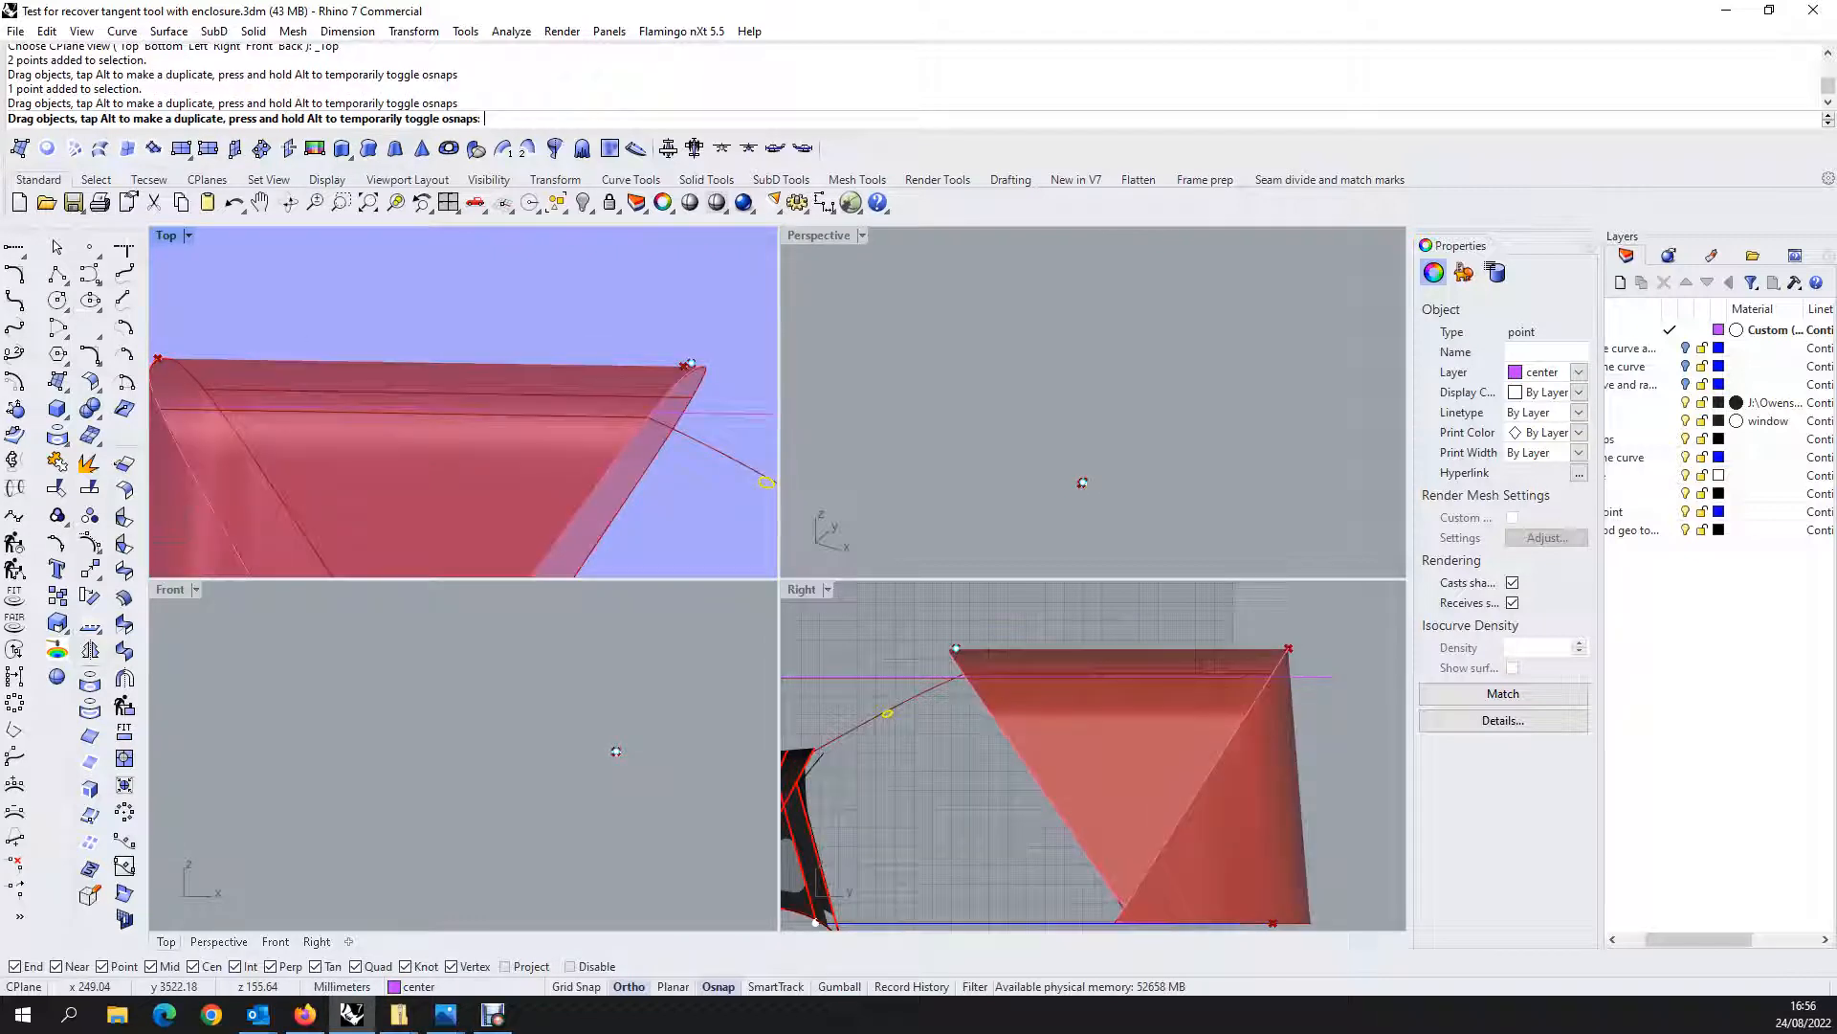
drag(689, 363, 613, 361)
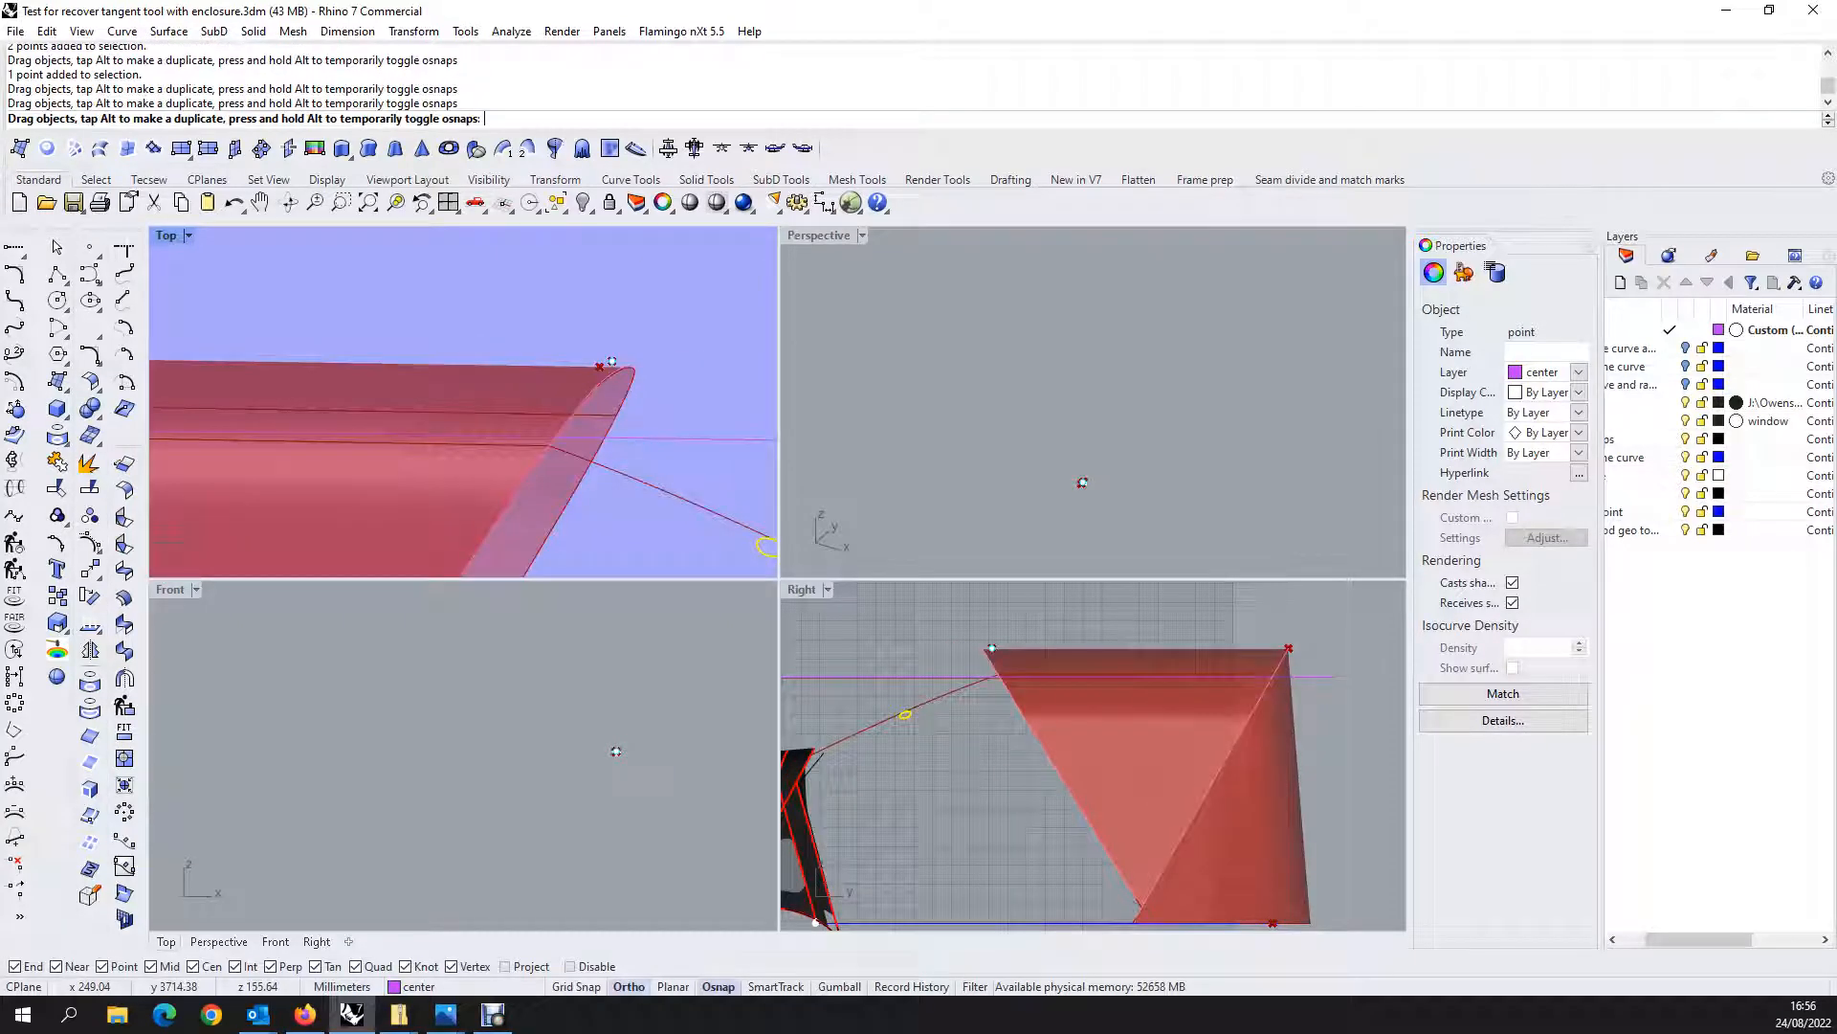
drag(612, 361, 612, 361)
Deselect the point, maximize the viewport and inspect the flattened fabric panel patterns laid out away from the enclosure.
key(Escape)
key(ctrl+m)
scroll(632, 473, down, 13)
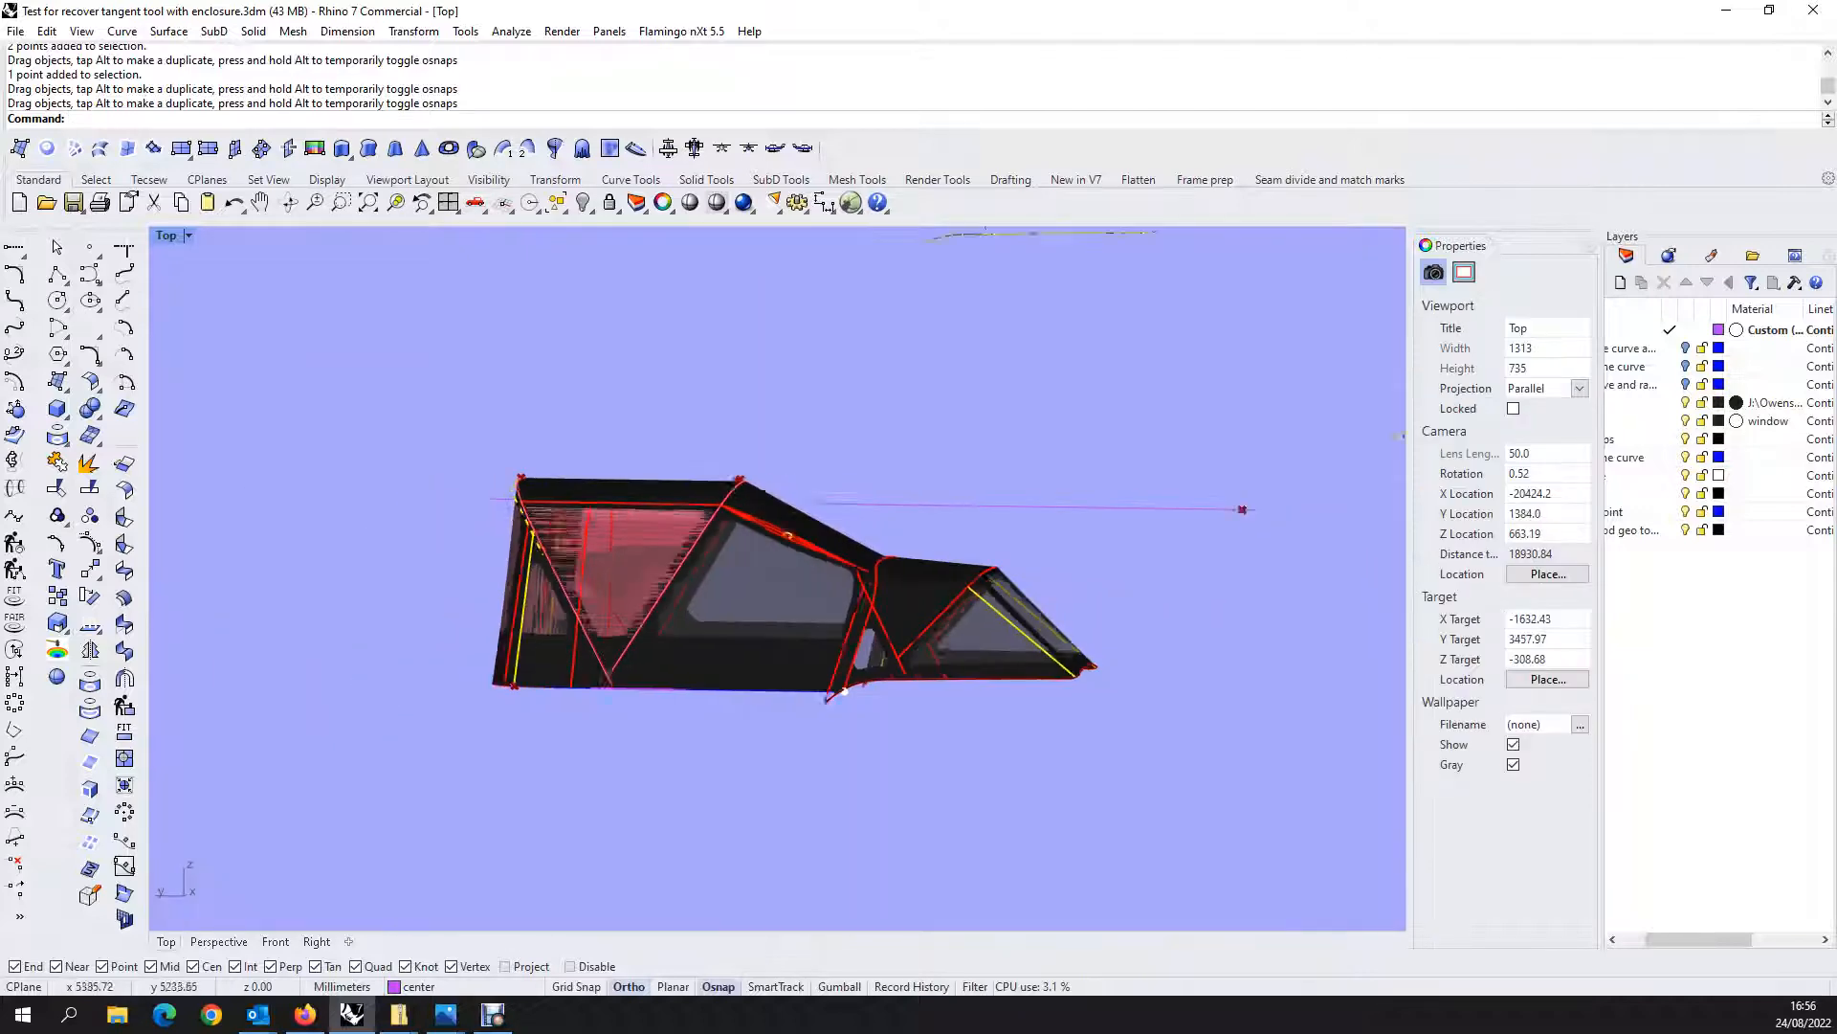
right_drag(635, 472, 851, 641)
scroll(858, 587, down, 5)
scroll(708, 402, up, 8)
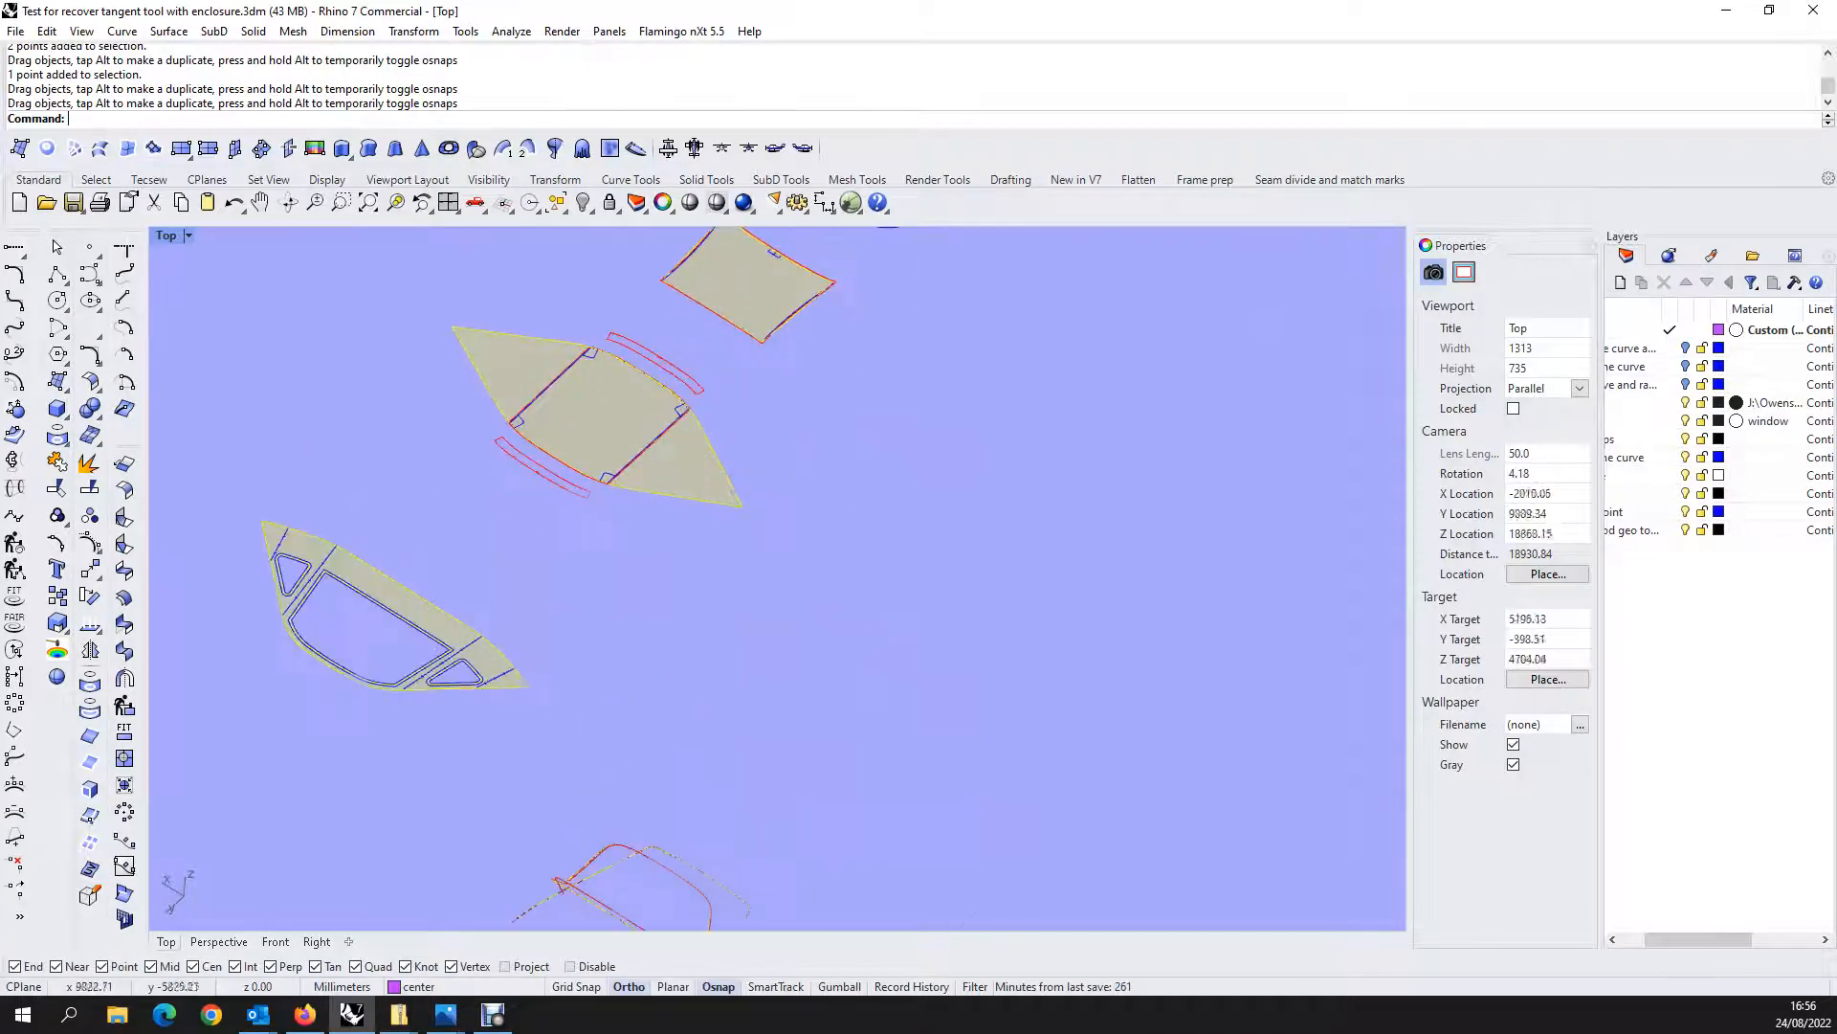
Examine the flattened roof panel pattern and its separate seam strips, and return to an oblique overview of the enclosure.
scroll(747, 349, down, 3)
scroll(746, 350, up, 6)
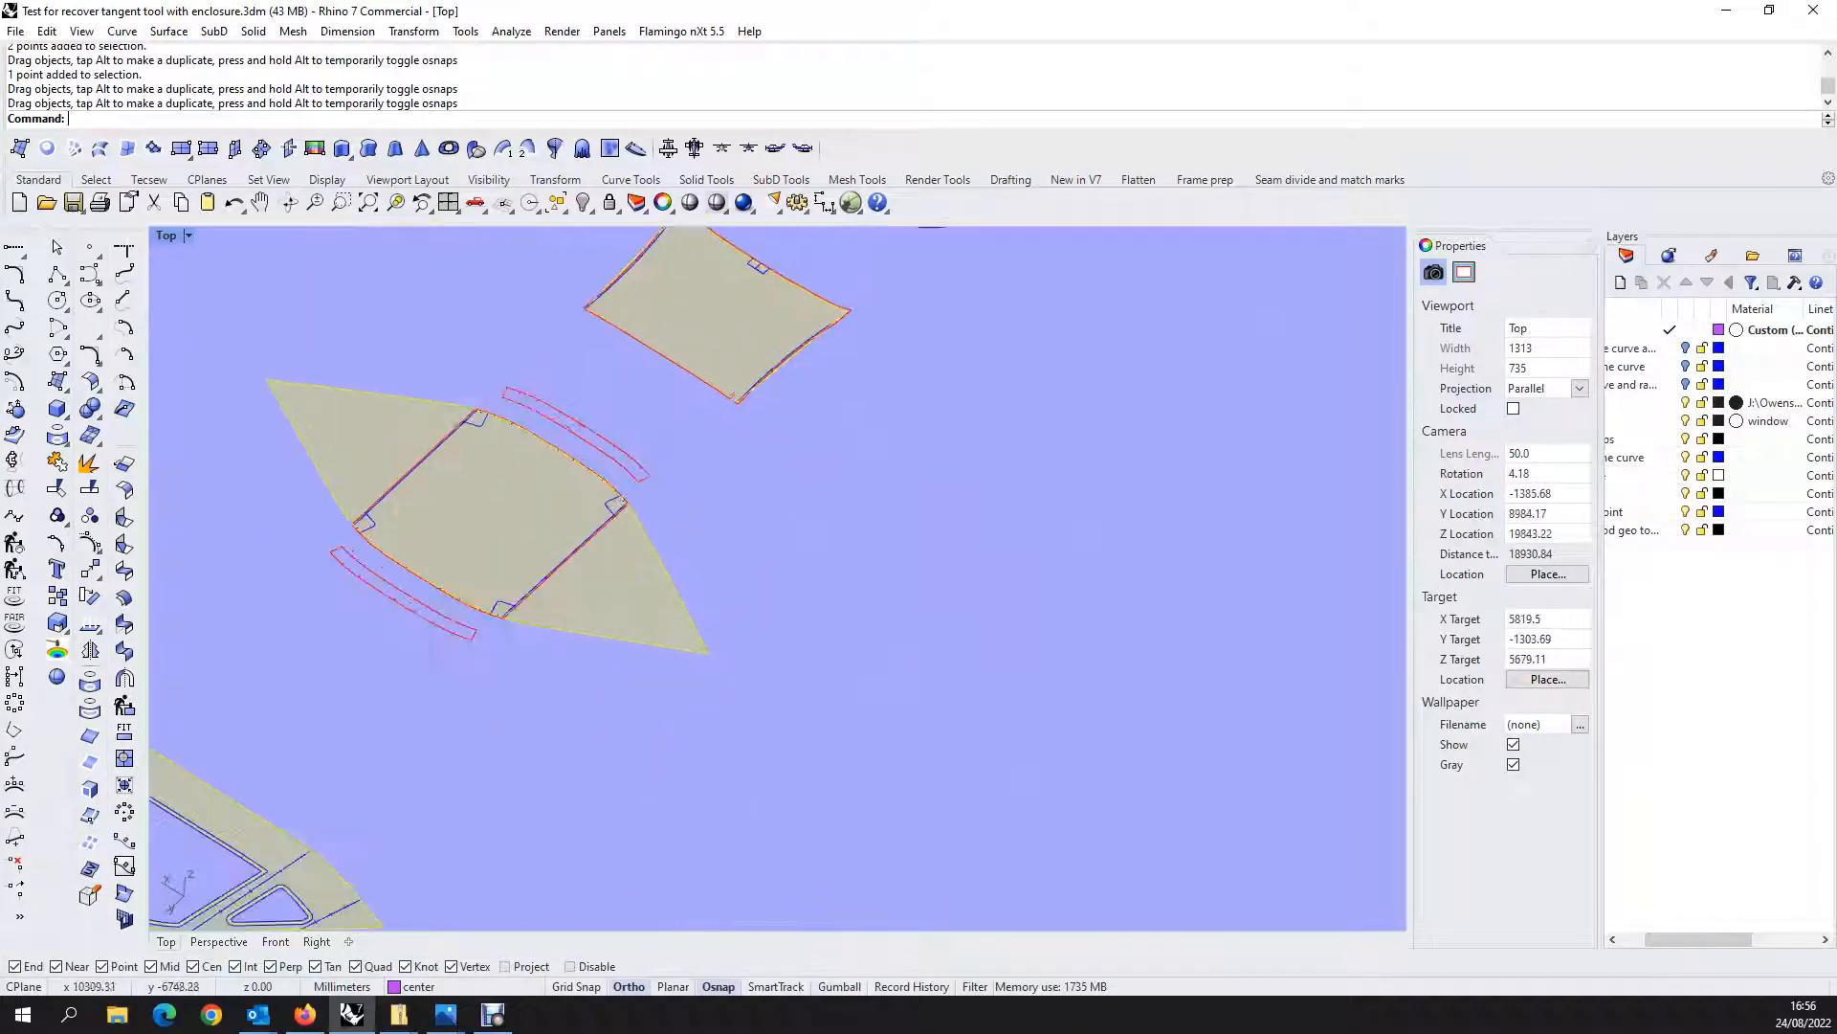
scroll(659, 486, down, 12)
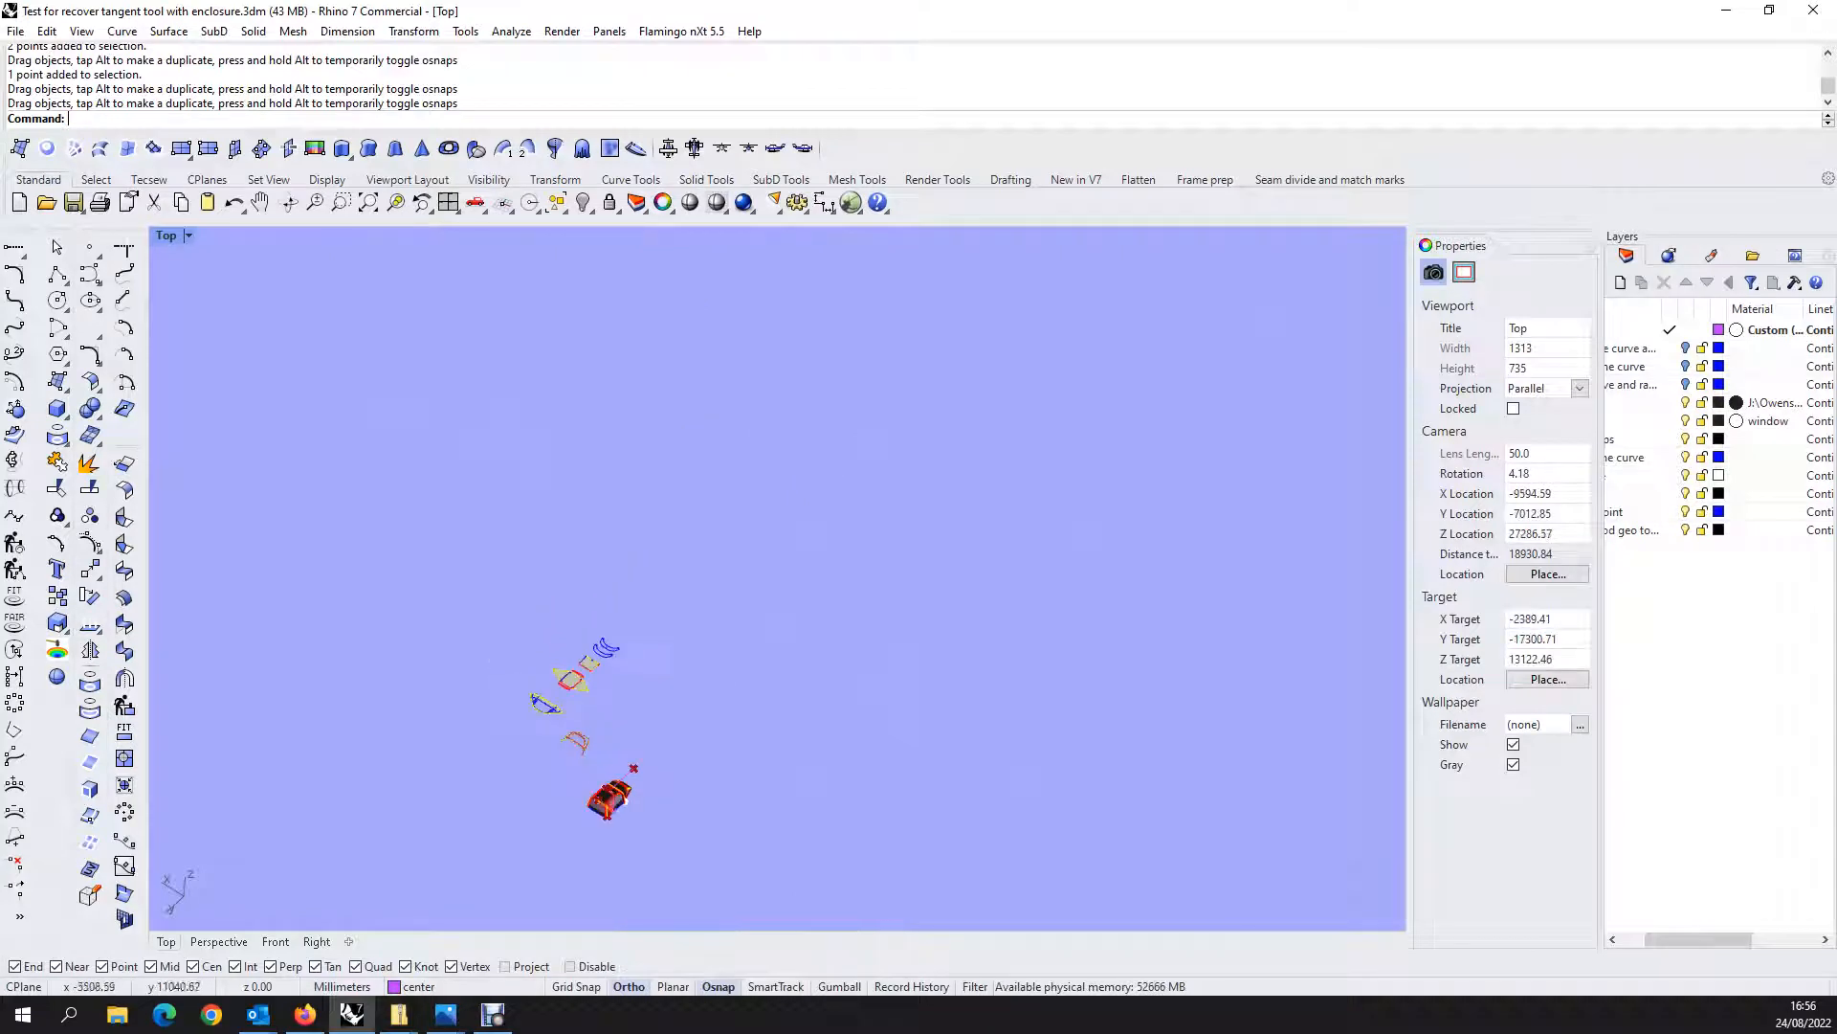
scroll(611, 833, up, 7)
scroll(598, 761, up, 6)
ctrl+shift+right_drag(800, 779, 622, 603)
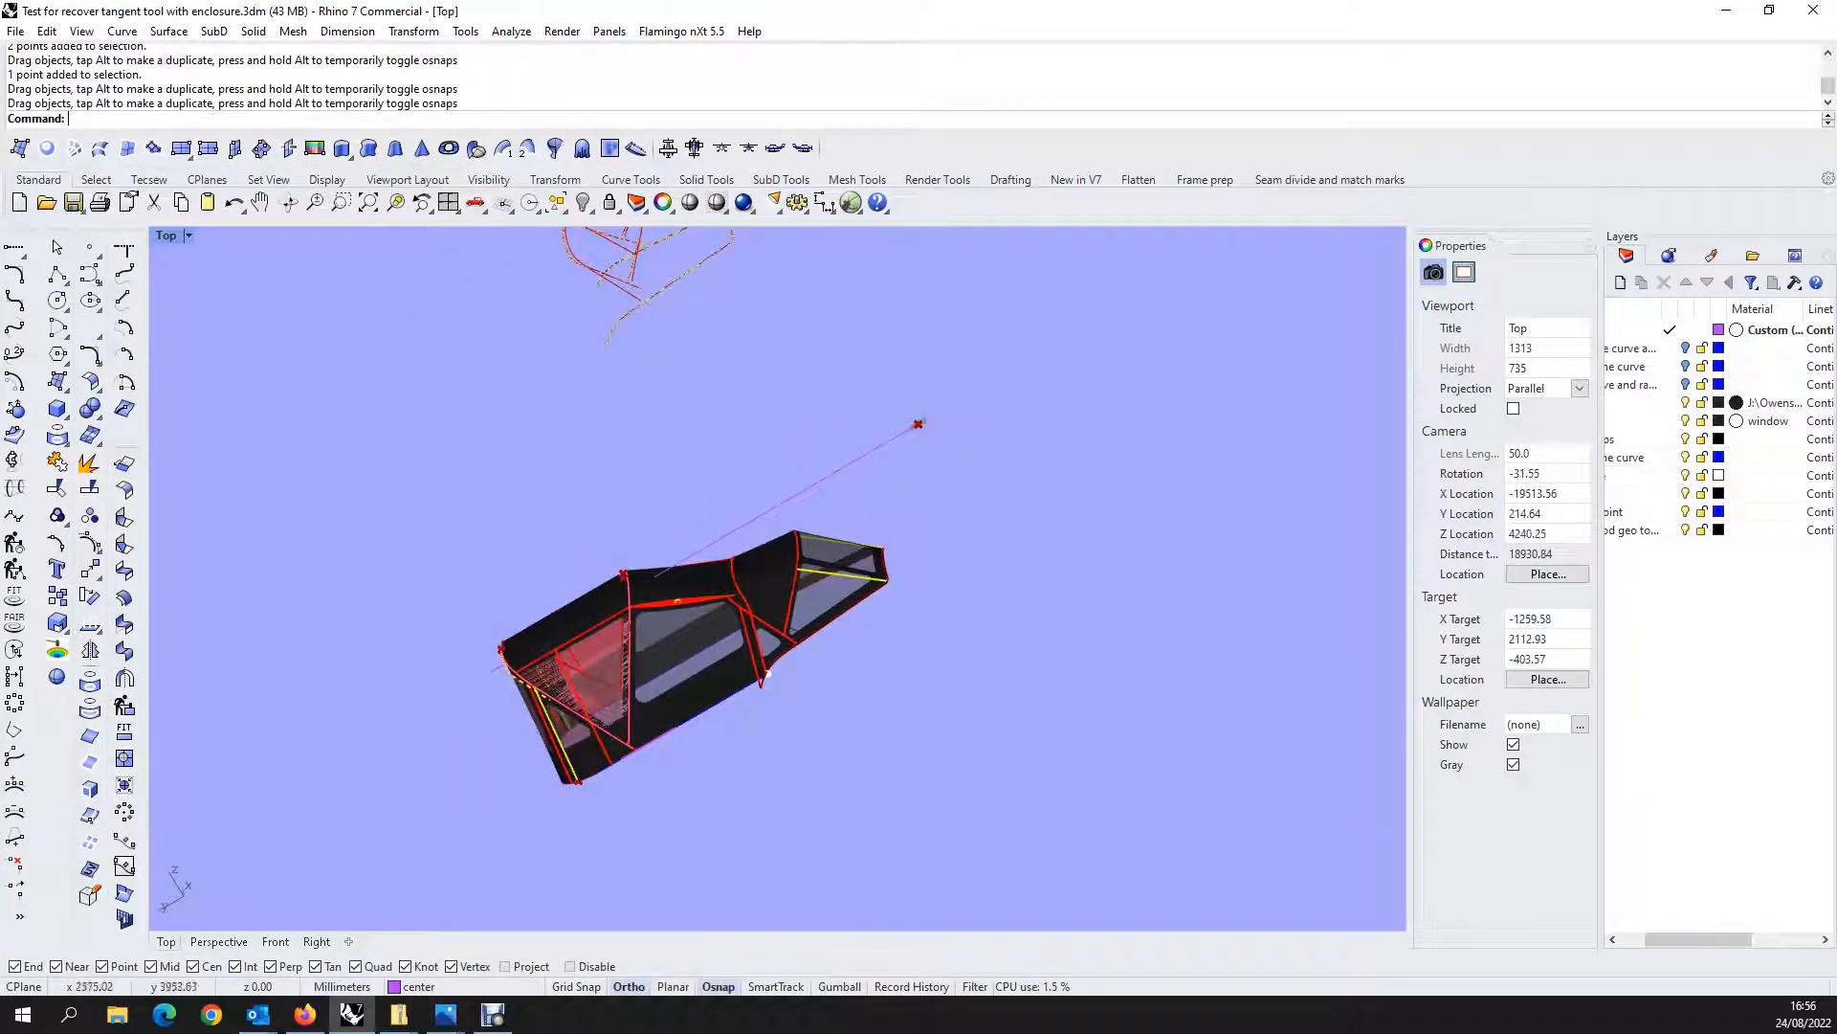
scroll(599, 524, up, 10)
scroll(599, 584, down, 6)
Set the view to the left side elevation of the enclosure and select both roof centre-line points.
click(803, 149)
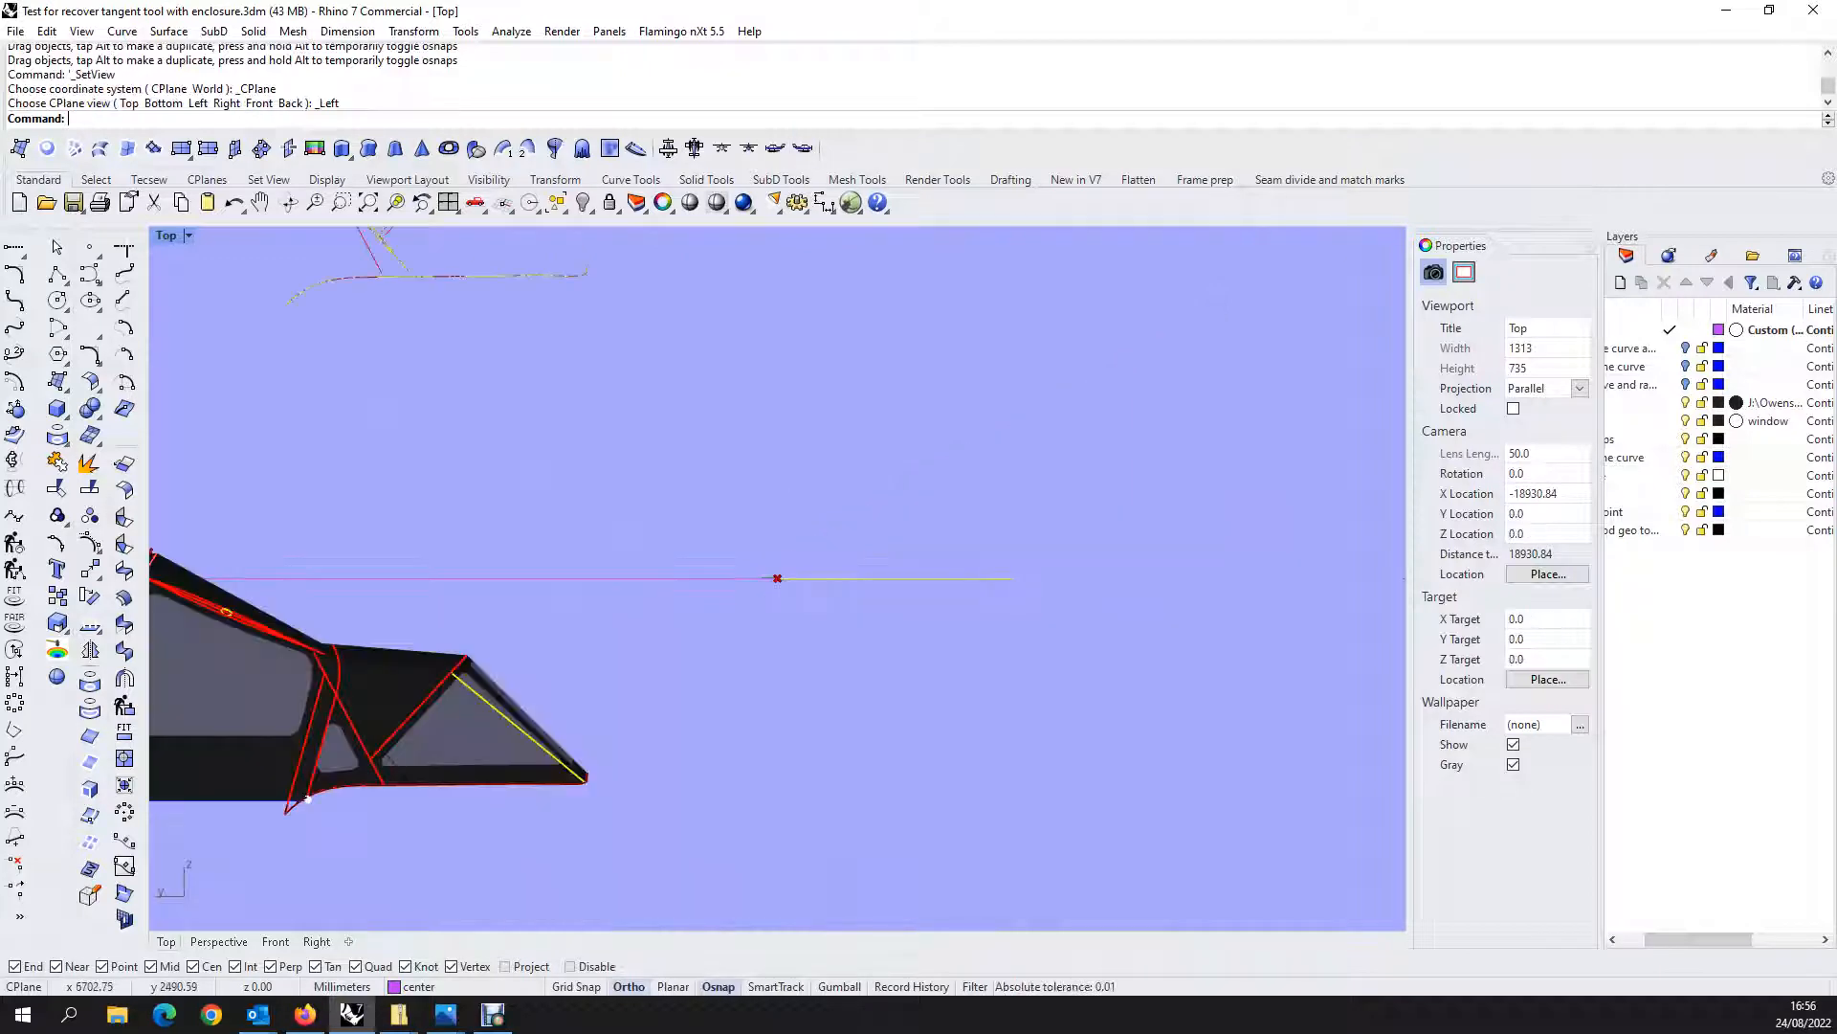
scroll(1156, 768, down, 6)
scroll(400, 872, up, 4)
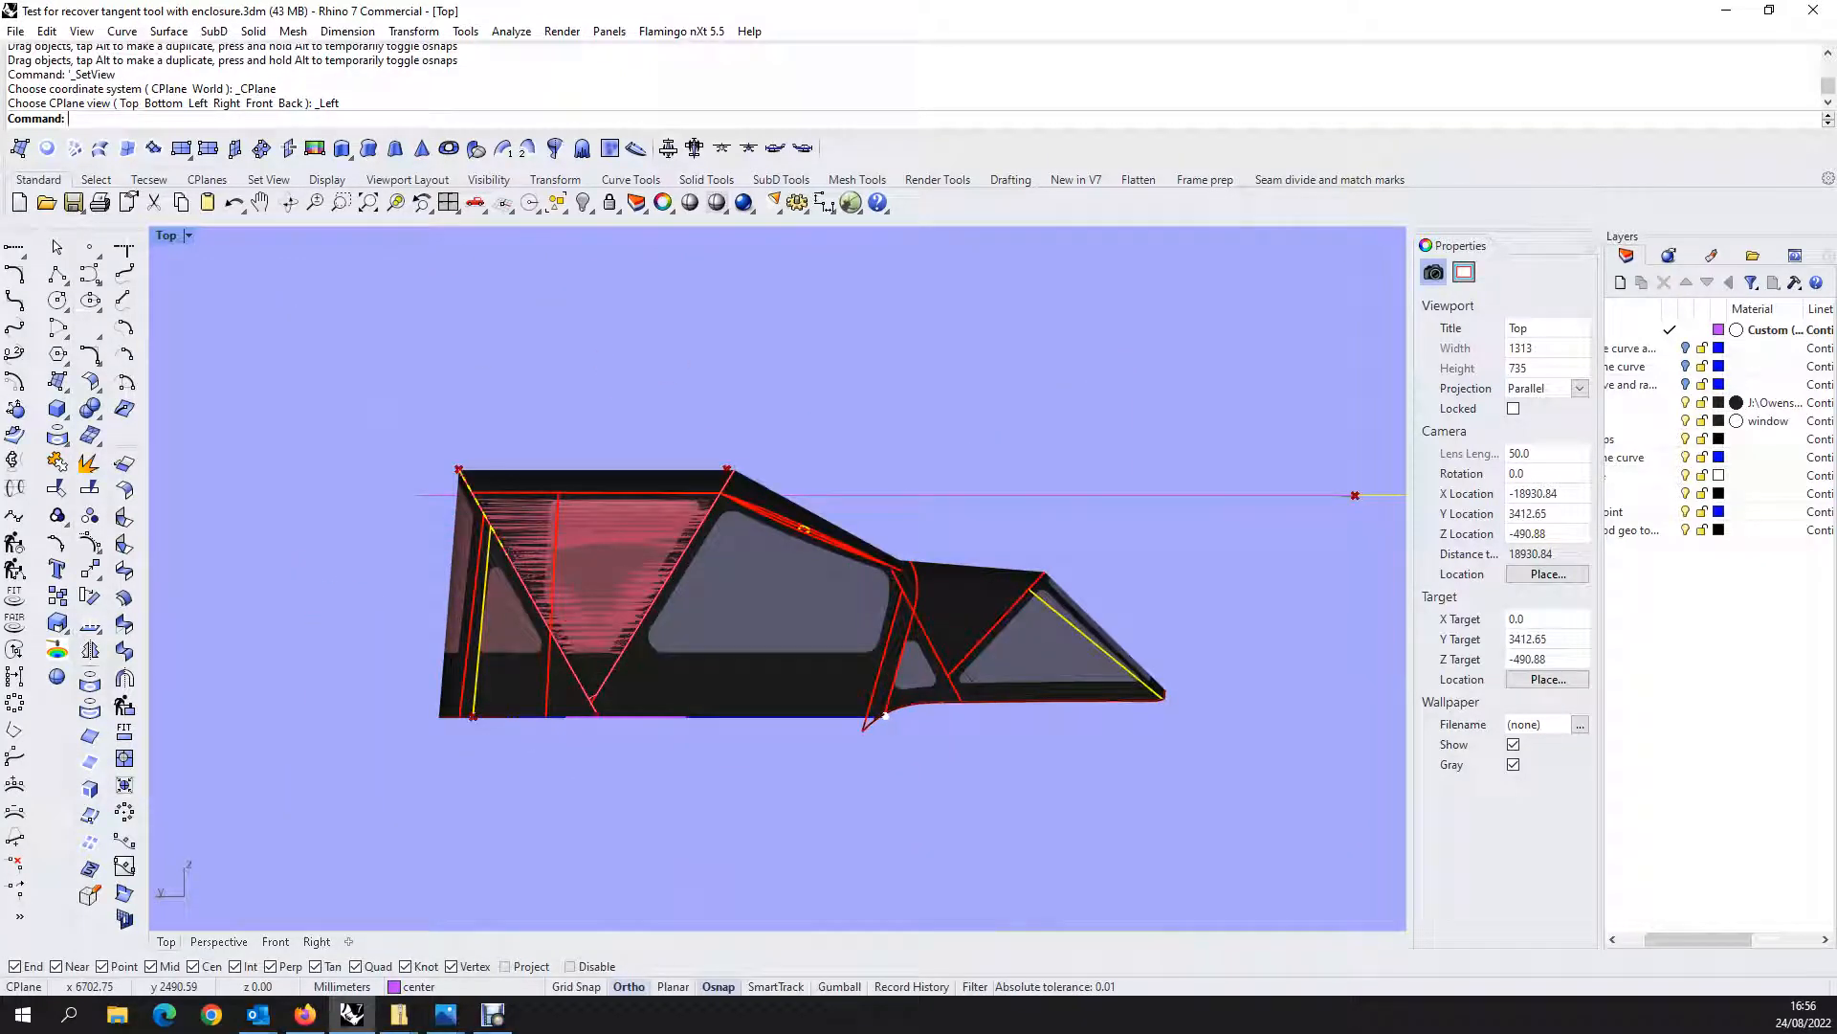
drag(323, 405, 759, 474)
scroll(587, 451, up, 3)
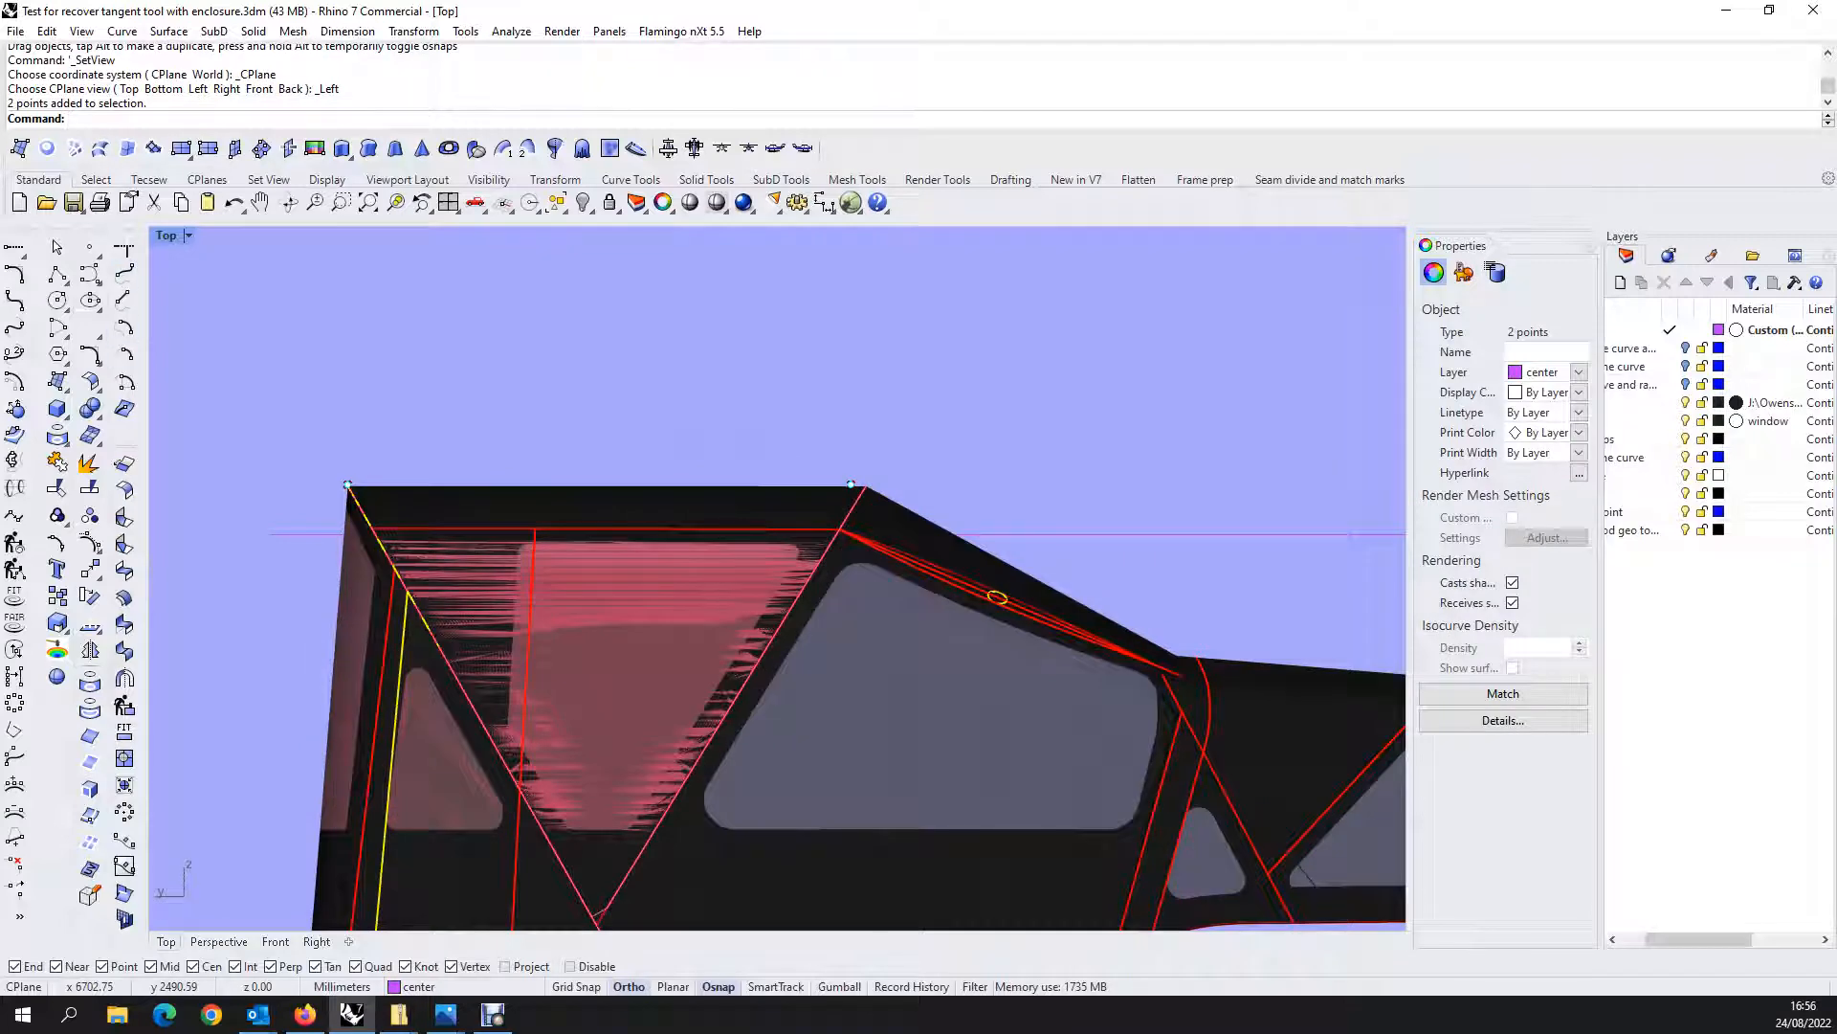
Lower both roof centre-line points in the Right viewport to just below the horizontal construction line, and maximize the enclosure view again.
key(ctrl+m)
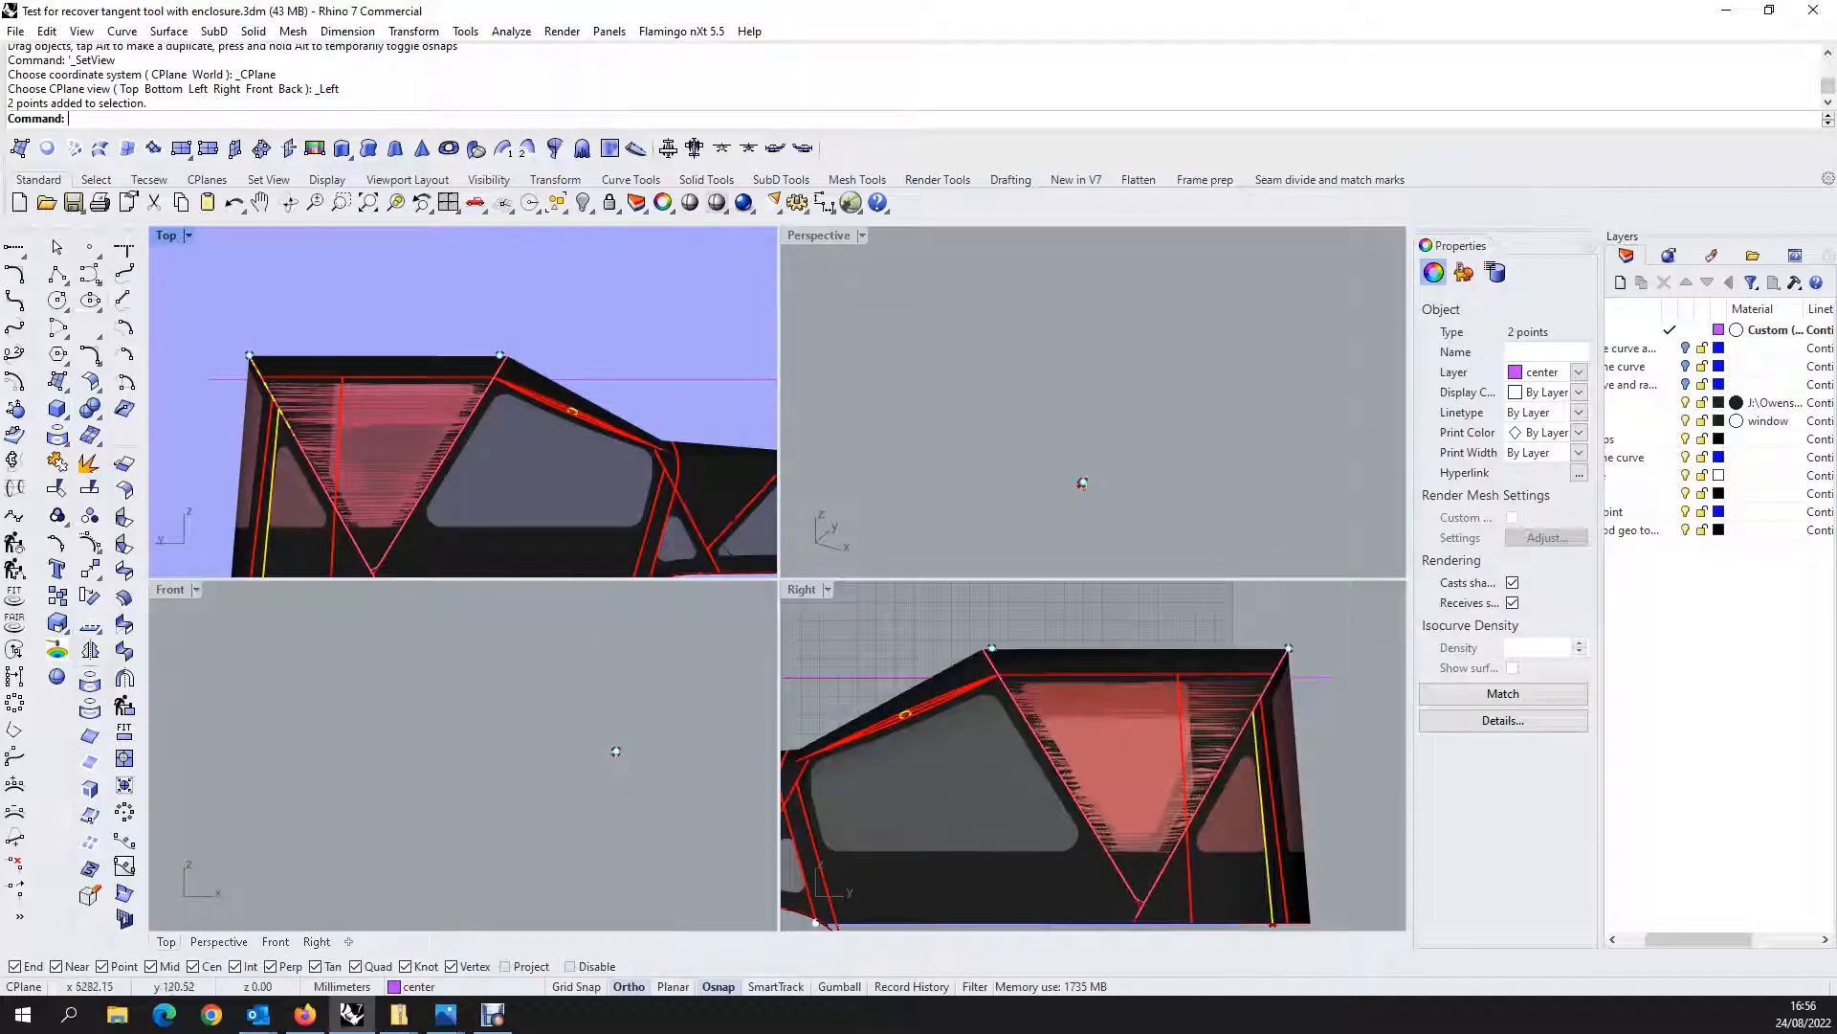
drag(992, 649, 991, 702)
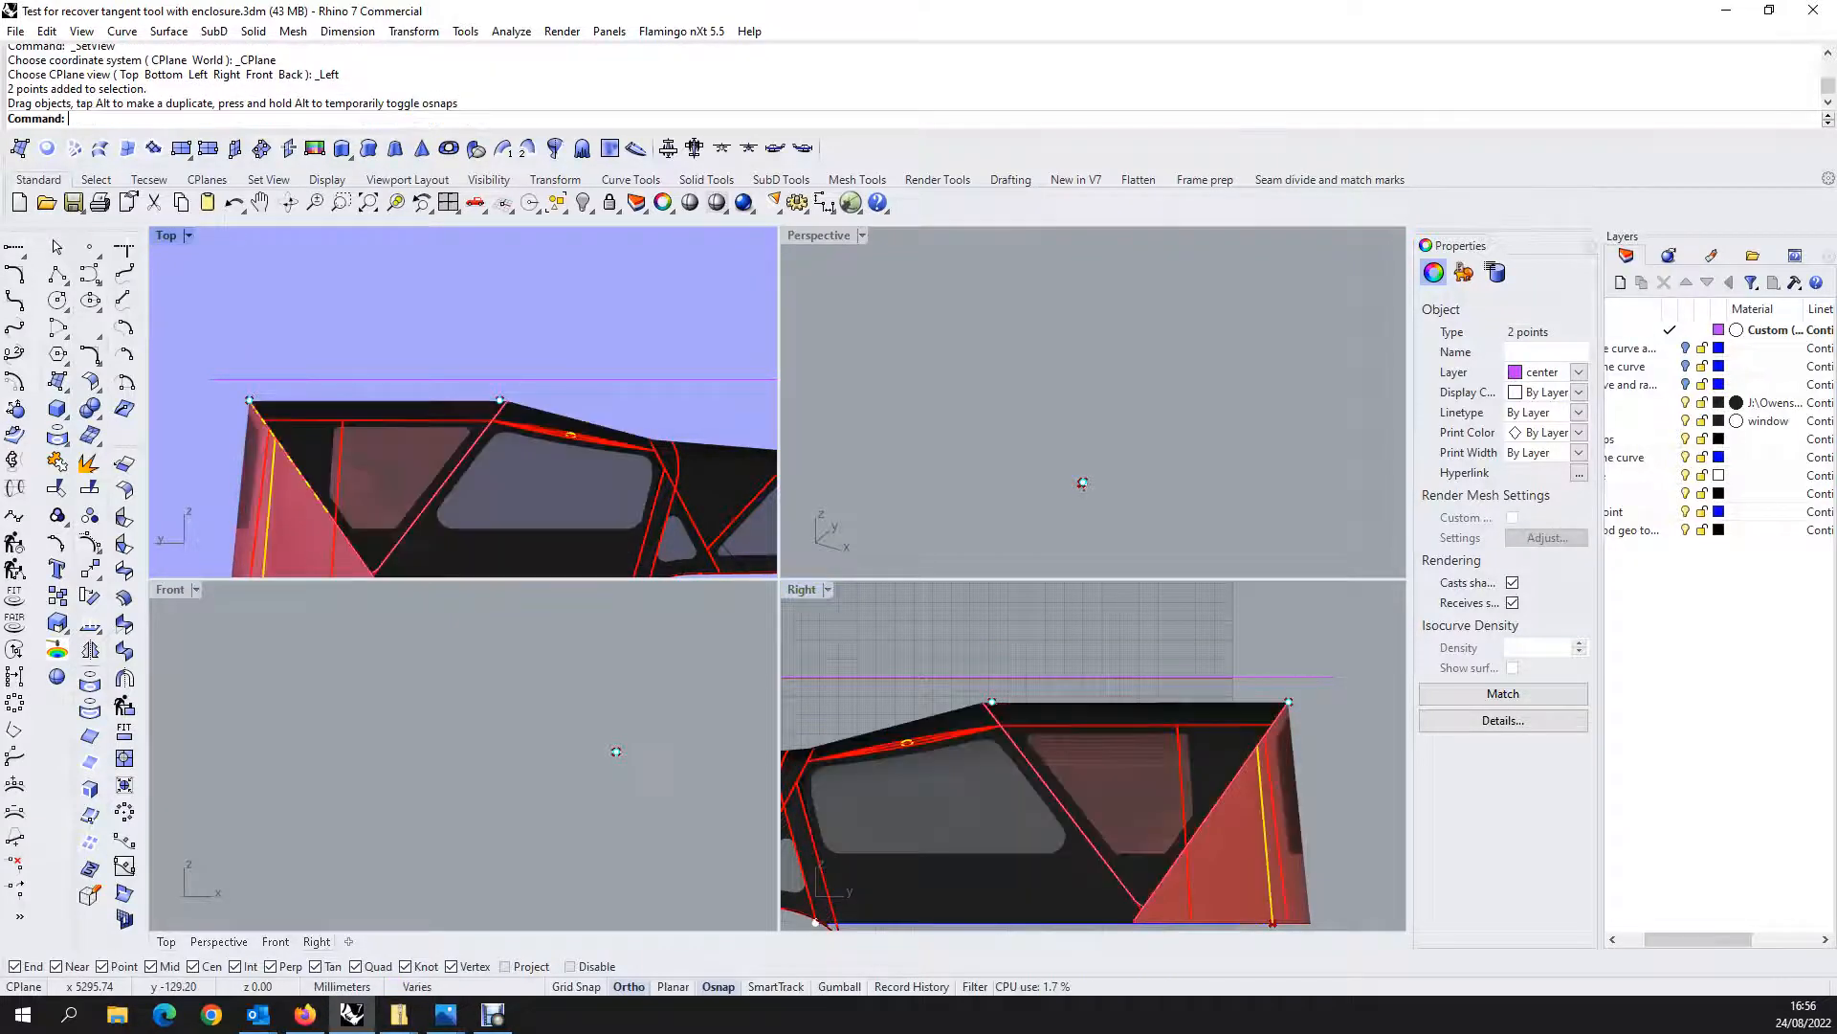
double_click(166, 234)
scroll(532, 494, down, 8)
Examine the lowered roof and the front window panel from the front elevation and from oblique front angles.
ctrl+shift+right_drag(765, 612, 783, 579)
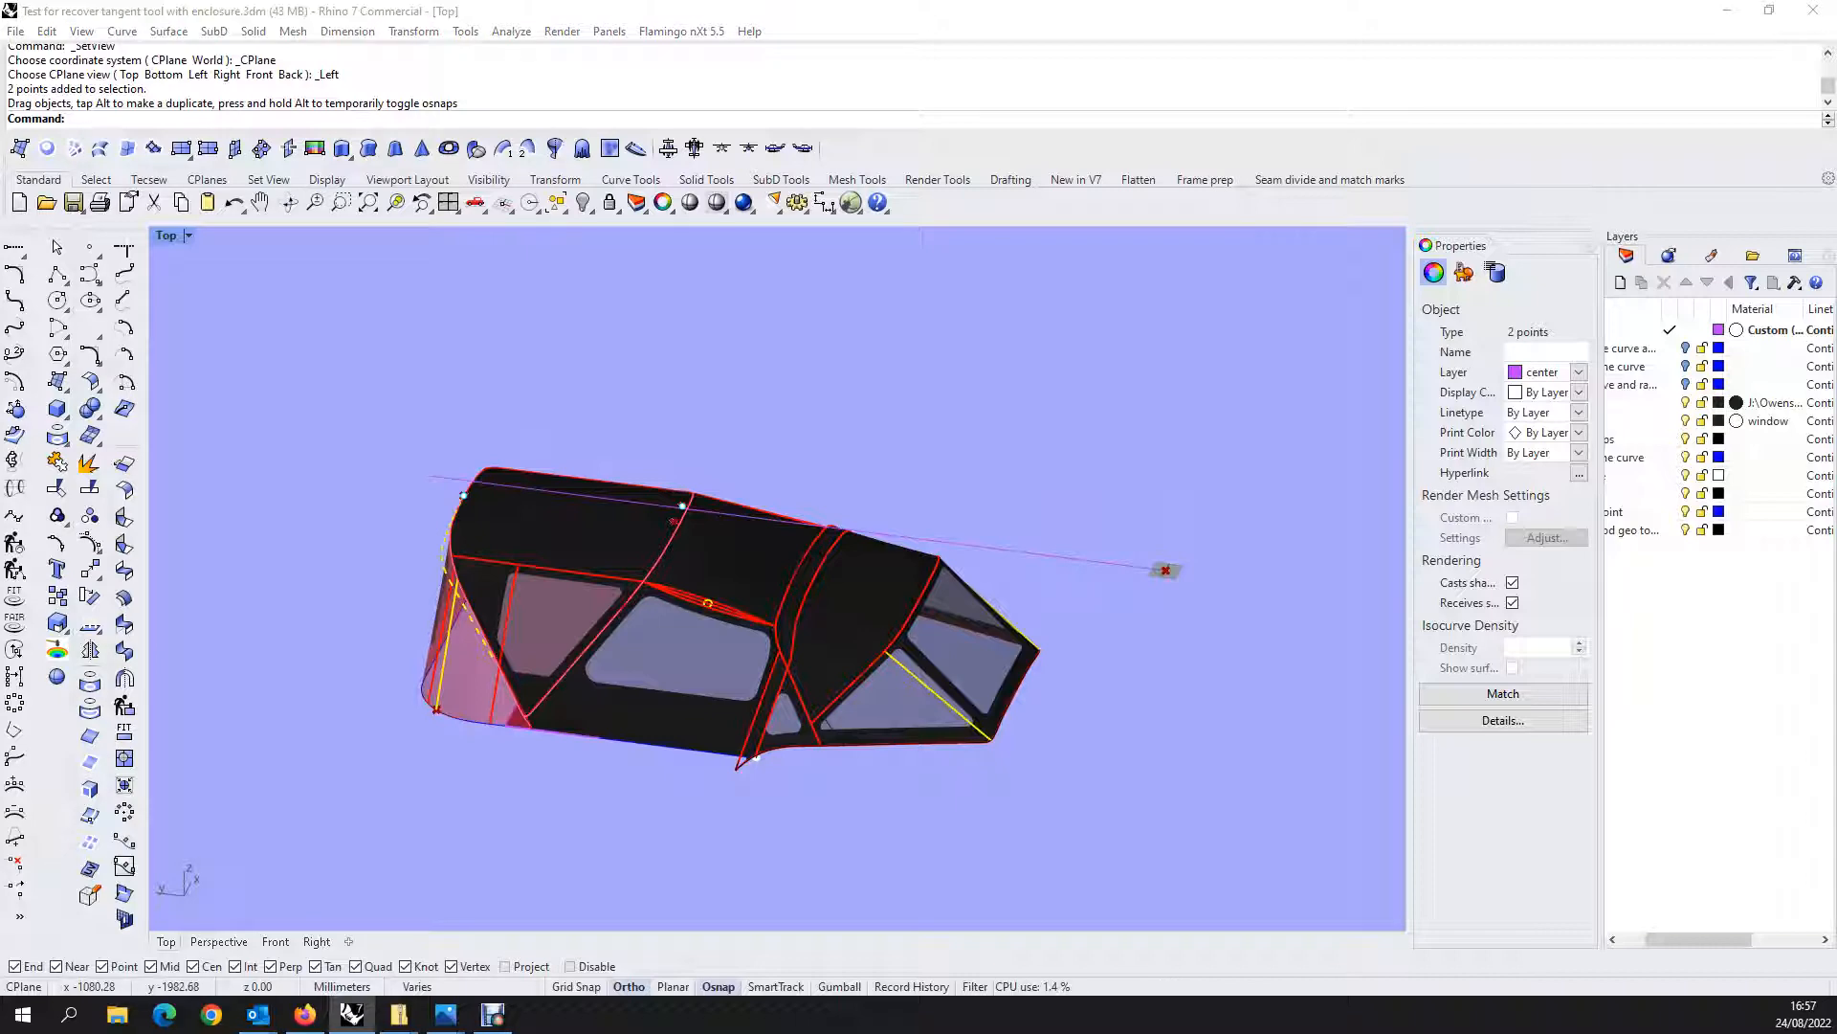
ctrl+shift+right_drag(777, 613, 612, 560)
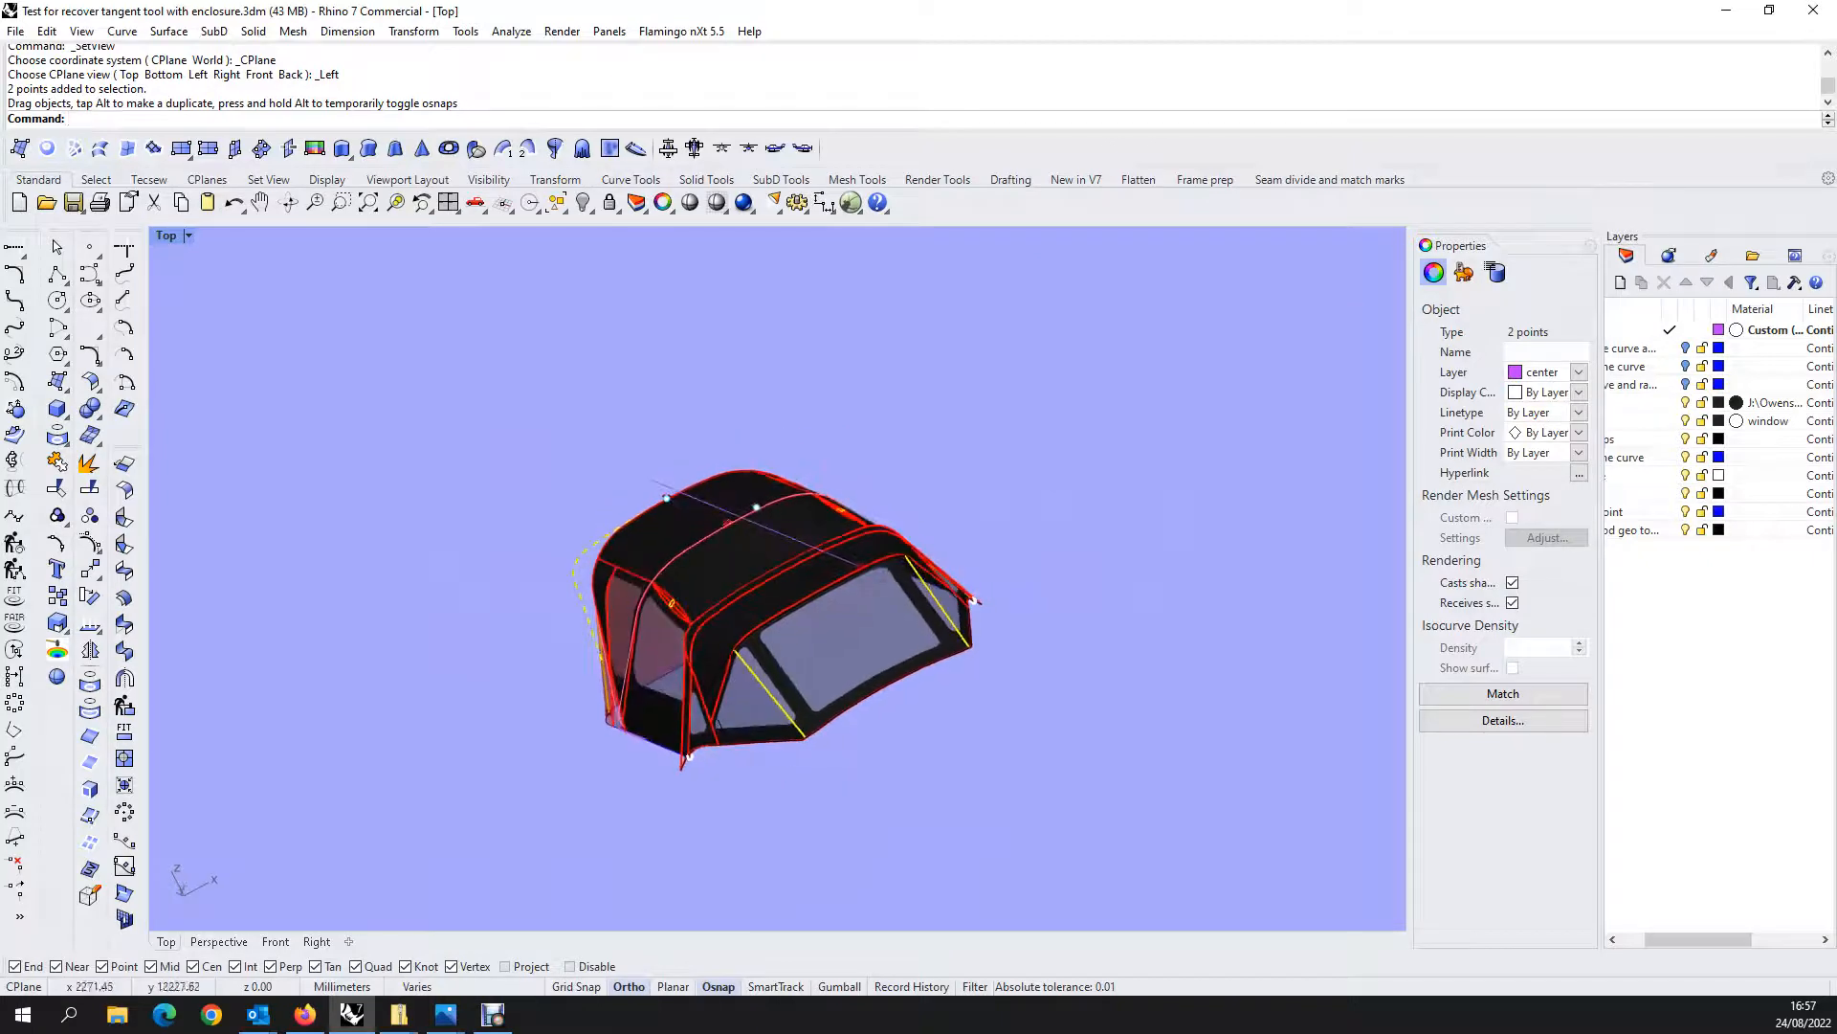
click(721, 147)
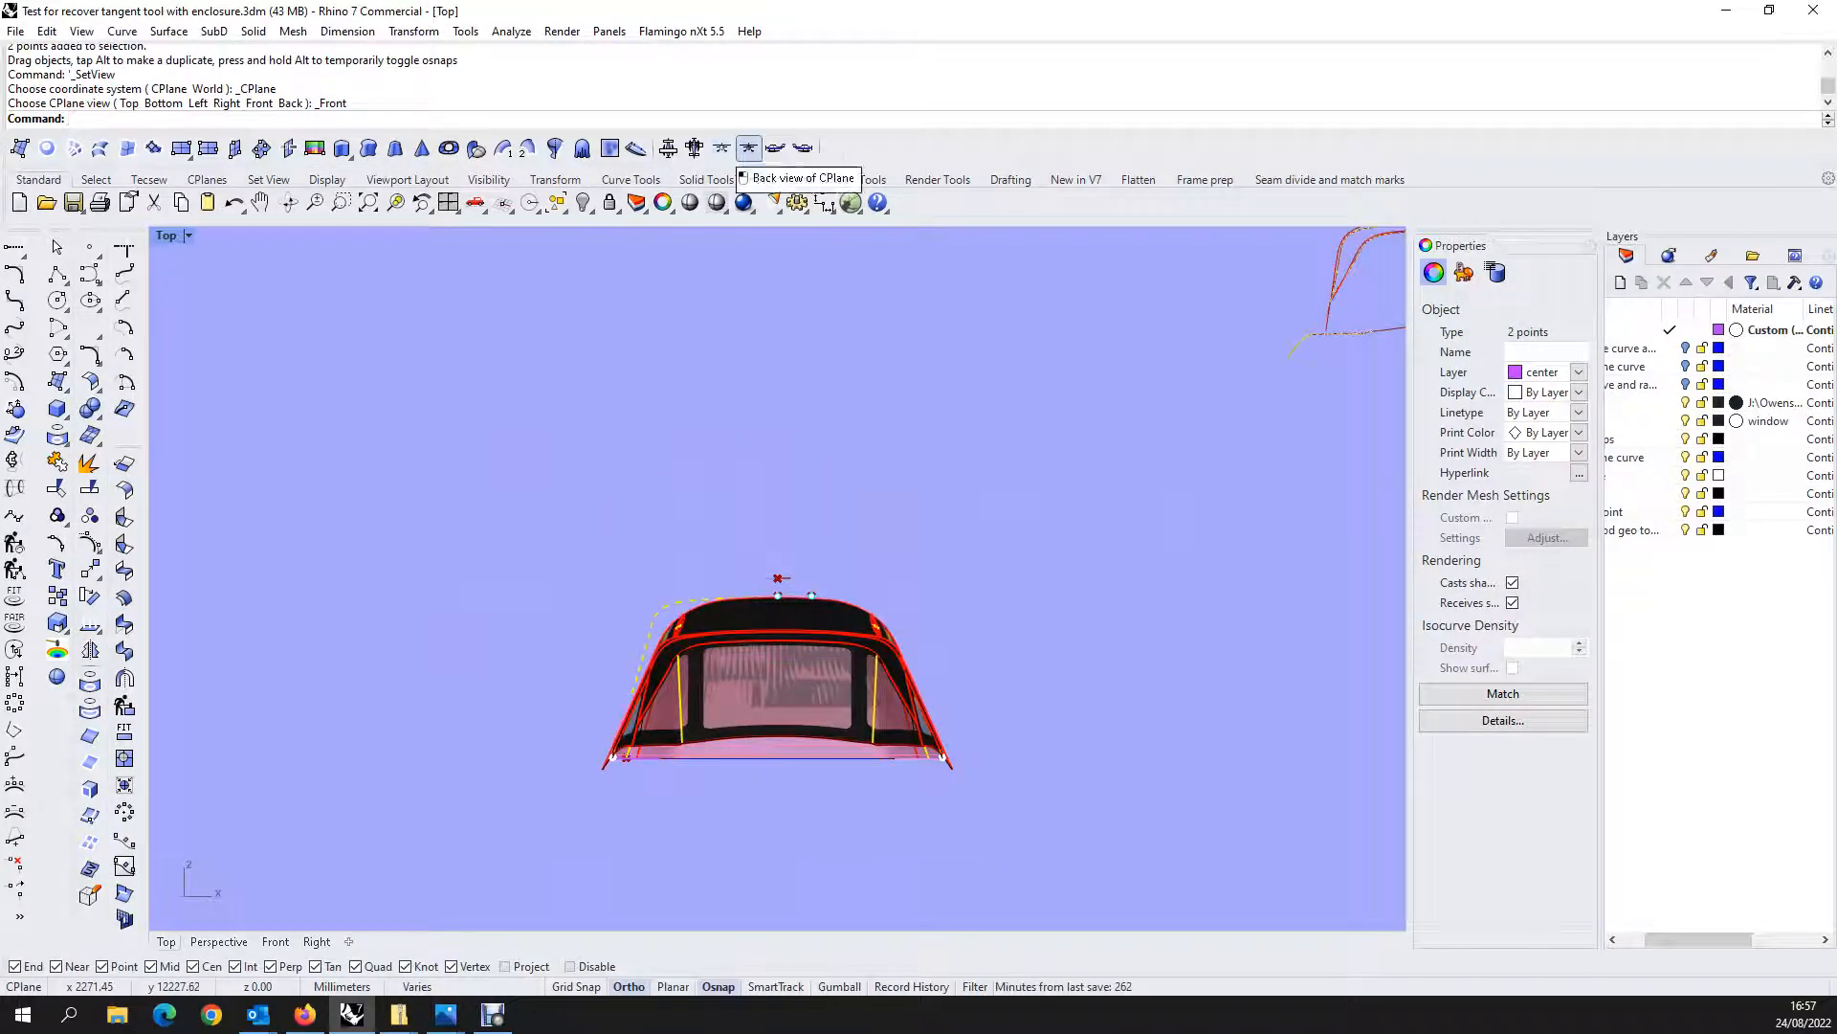
ctrl+shift+right_drag(517, 545, 583, 584)
scroll(579, 574, up, 6)
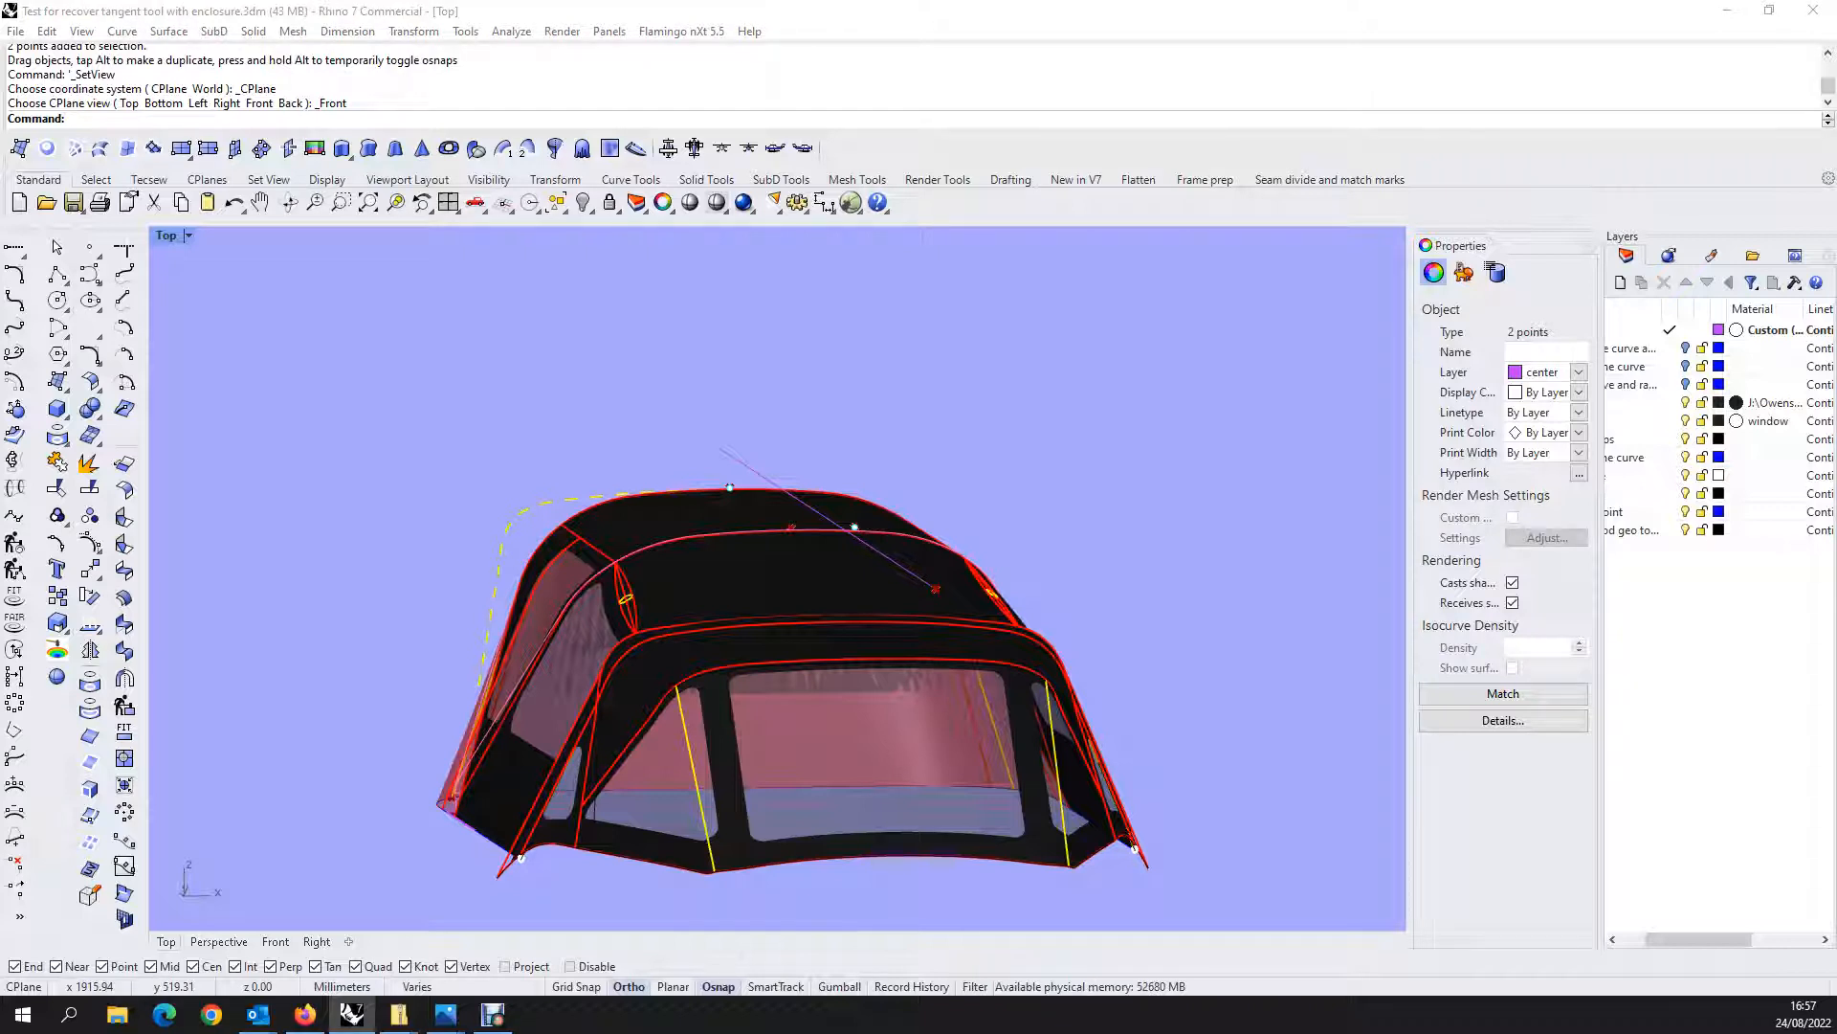
scroll(594, 551, up, 3)
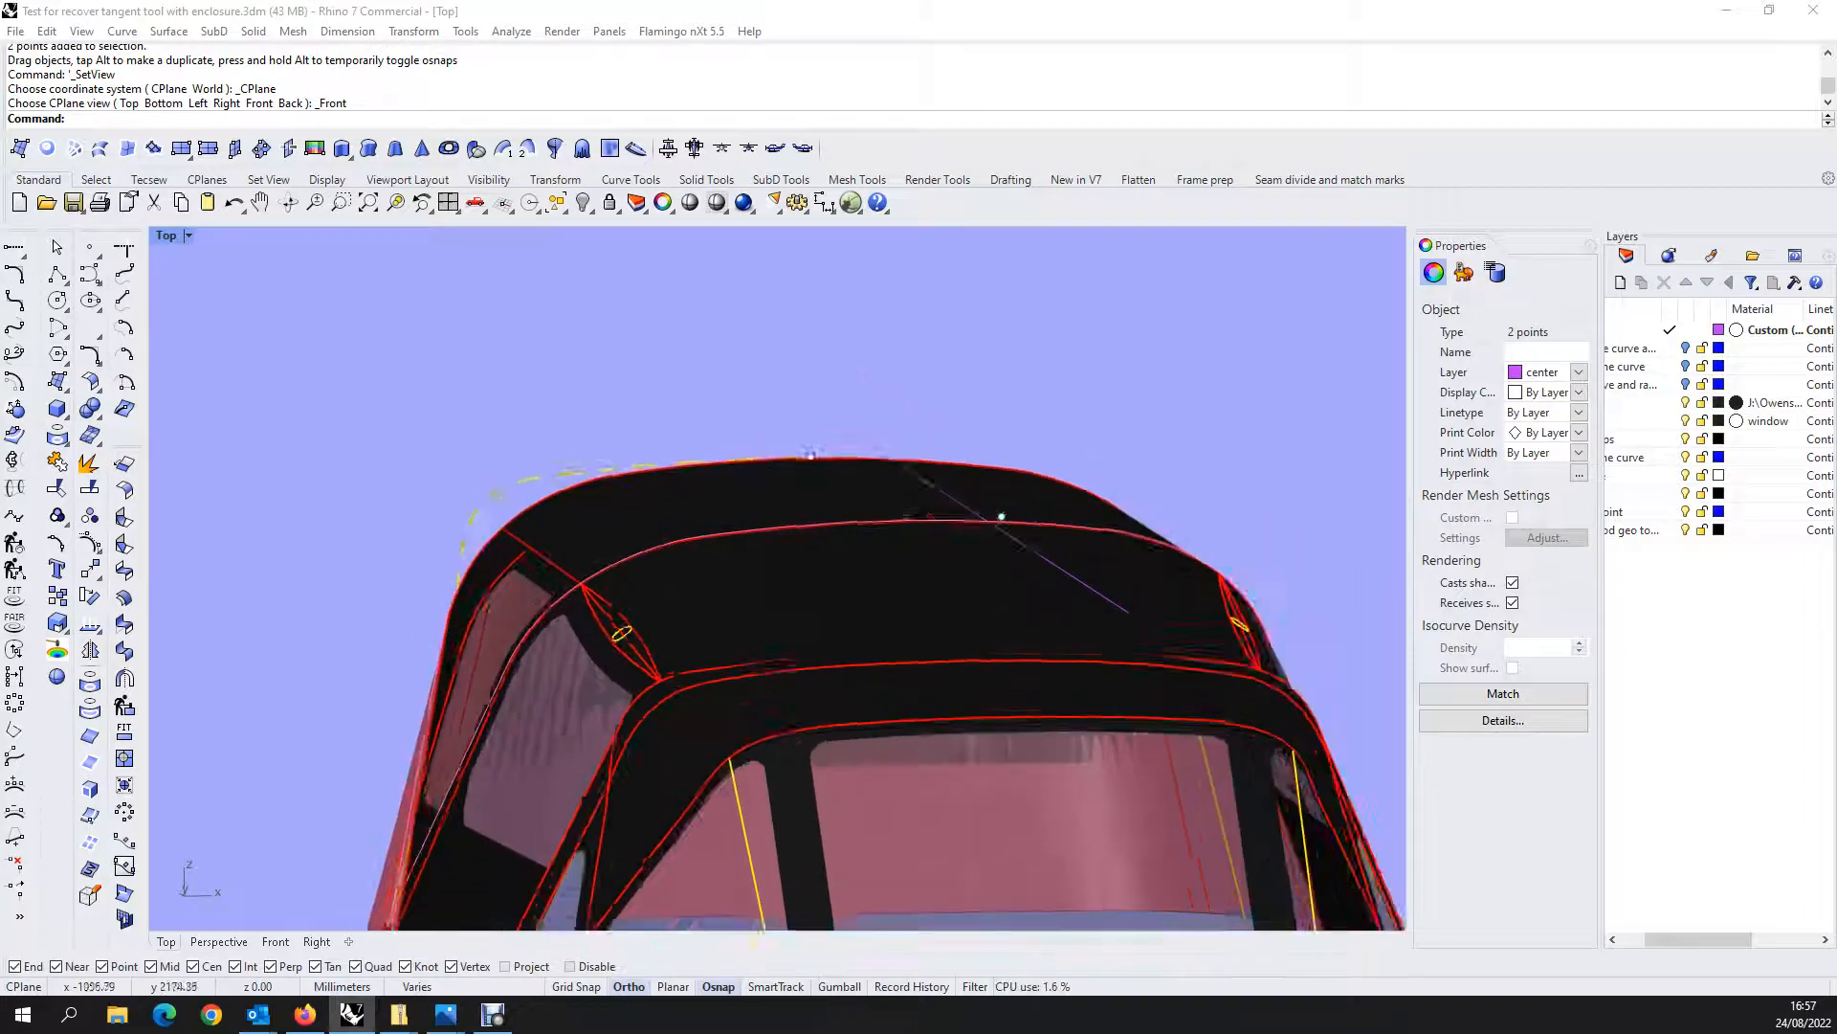
scroll(696, 522, down, 3)
mouse_move(777, 574)
ctrl+shift+right_down()
mouse_move(689, 565)
mouse_move(758, 587)
ctrl+shift+right_up()
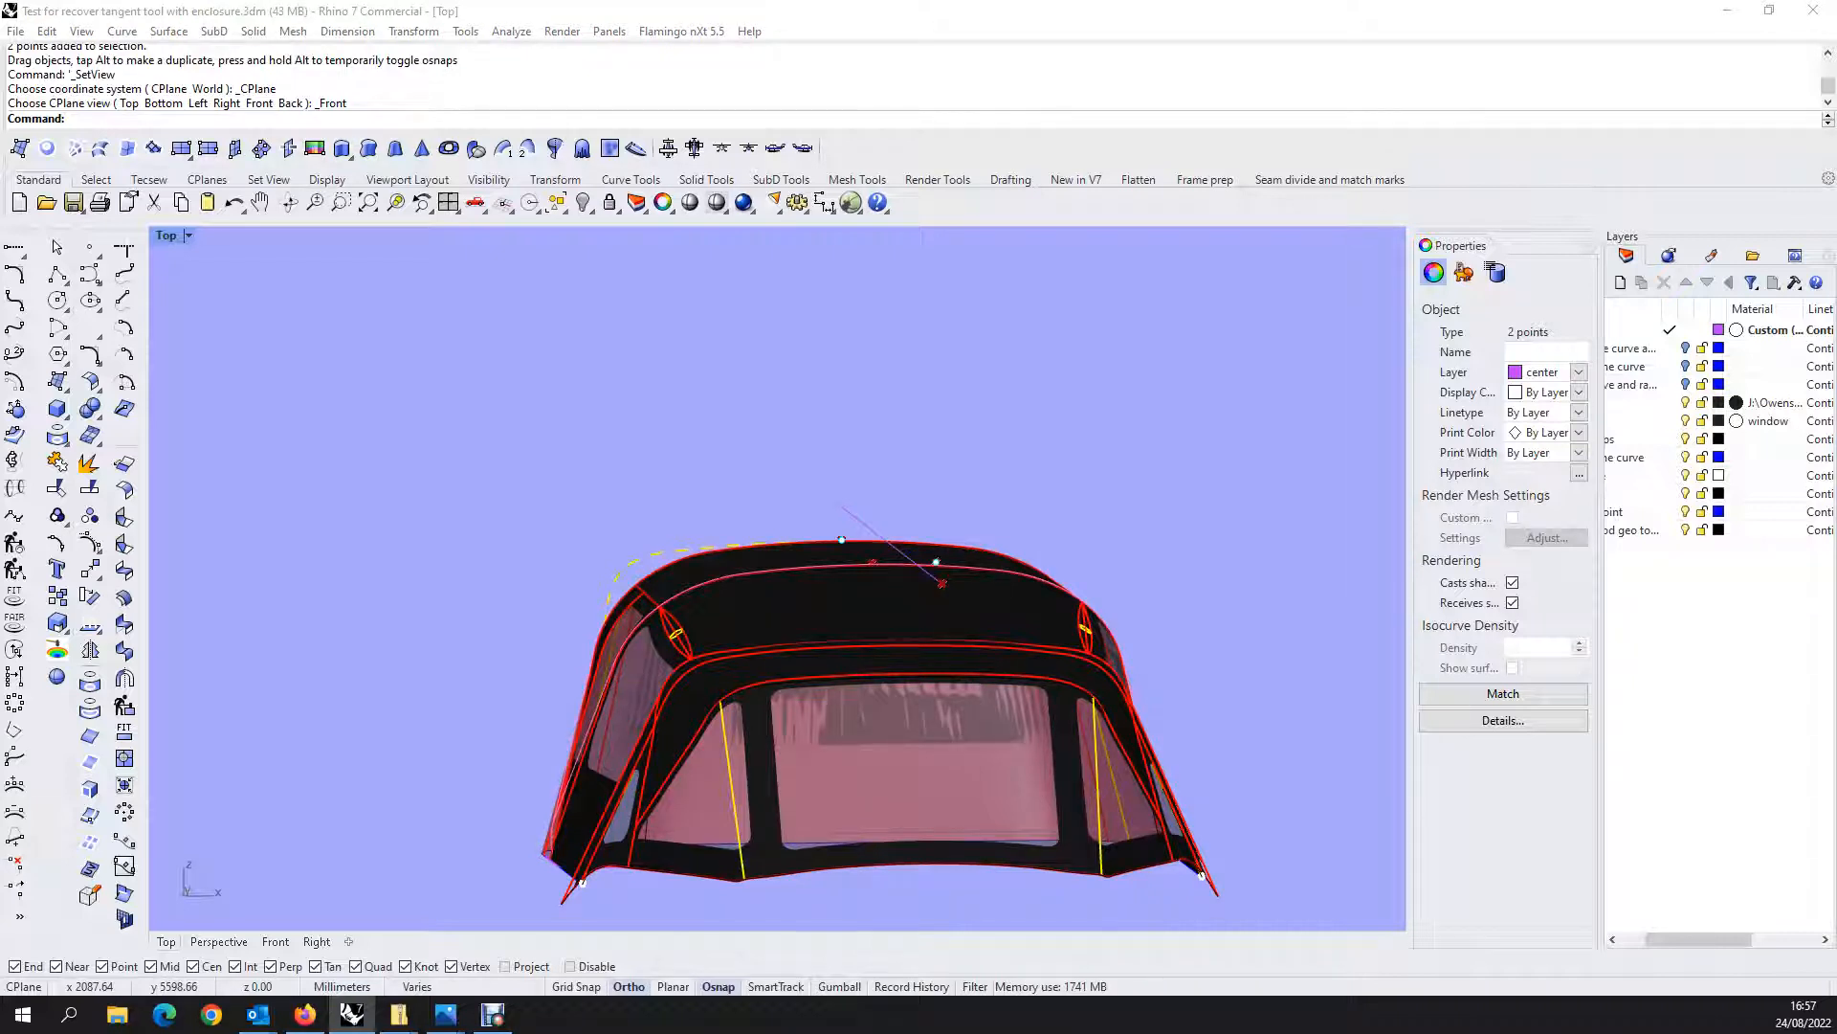
scroll(629, 586, up, 2)
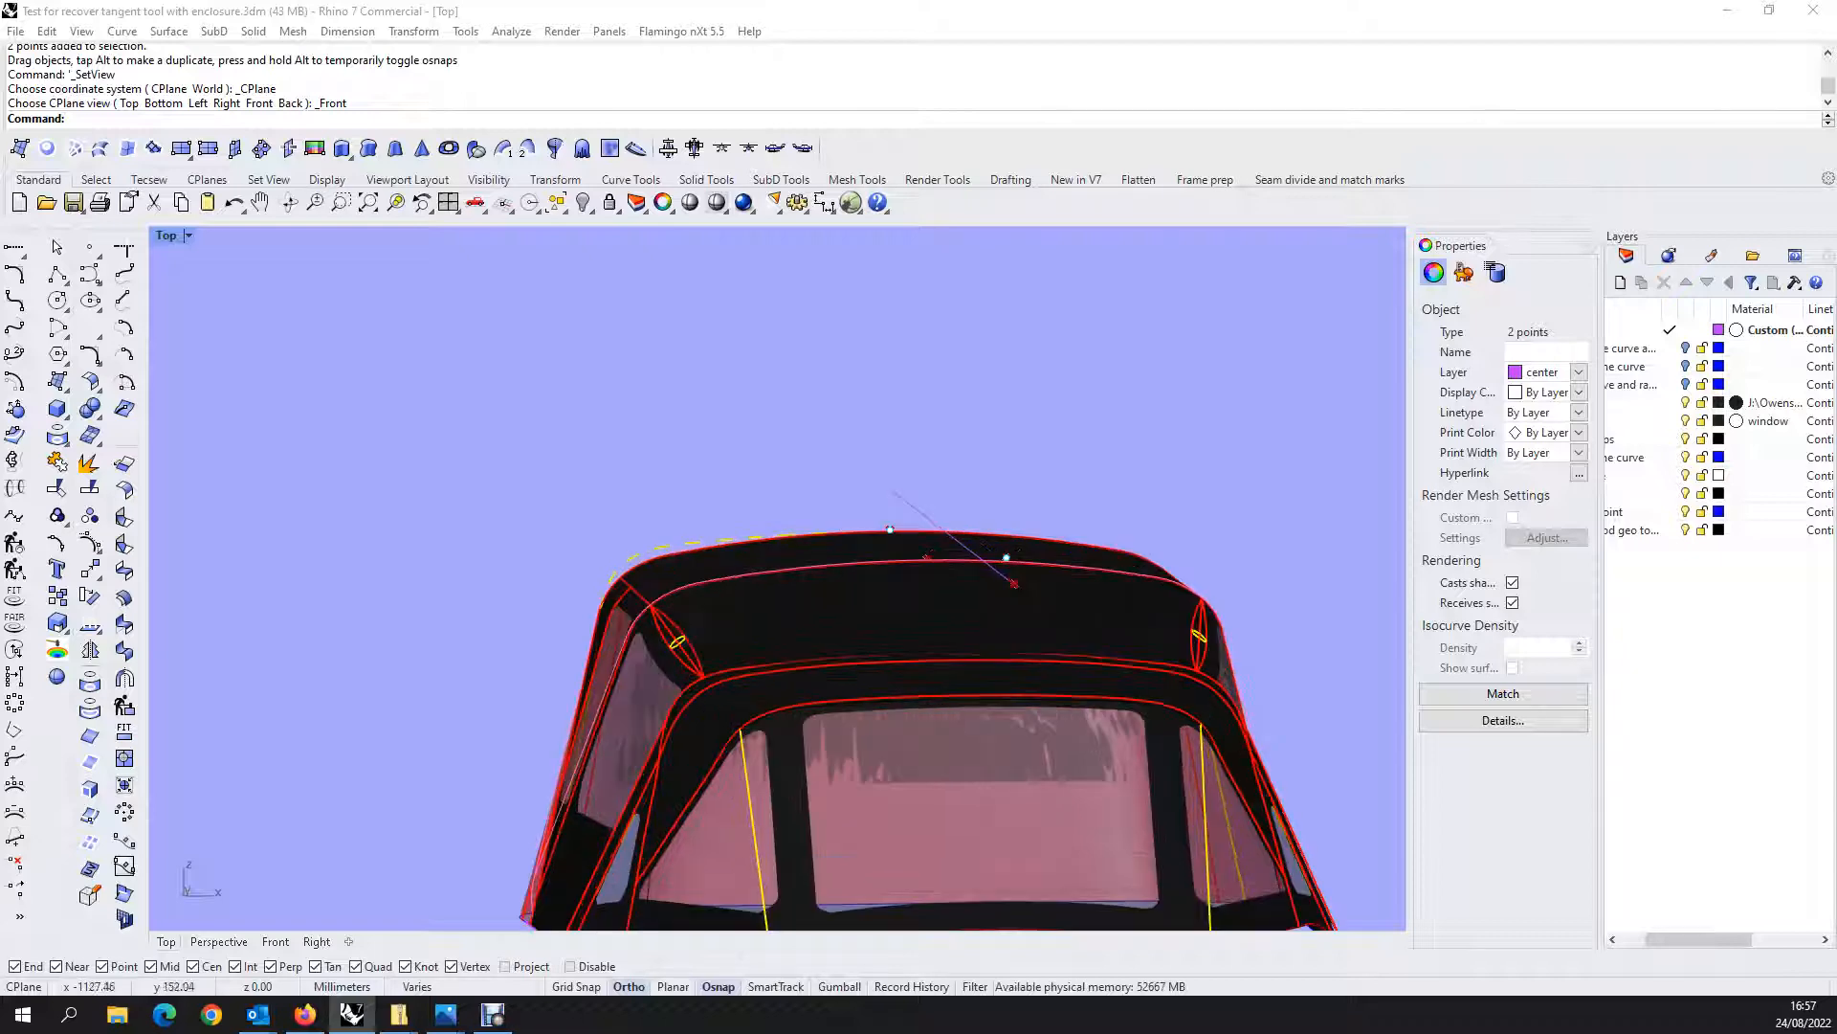
scroll(629, 585, down, 3)
right_drag(629, 586, 670, 603)
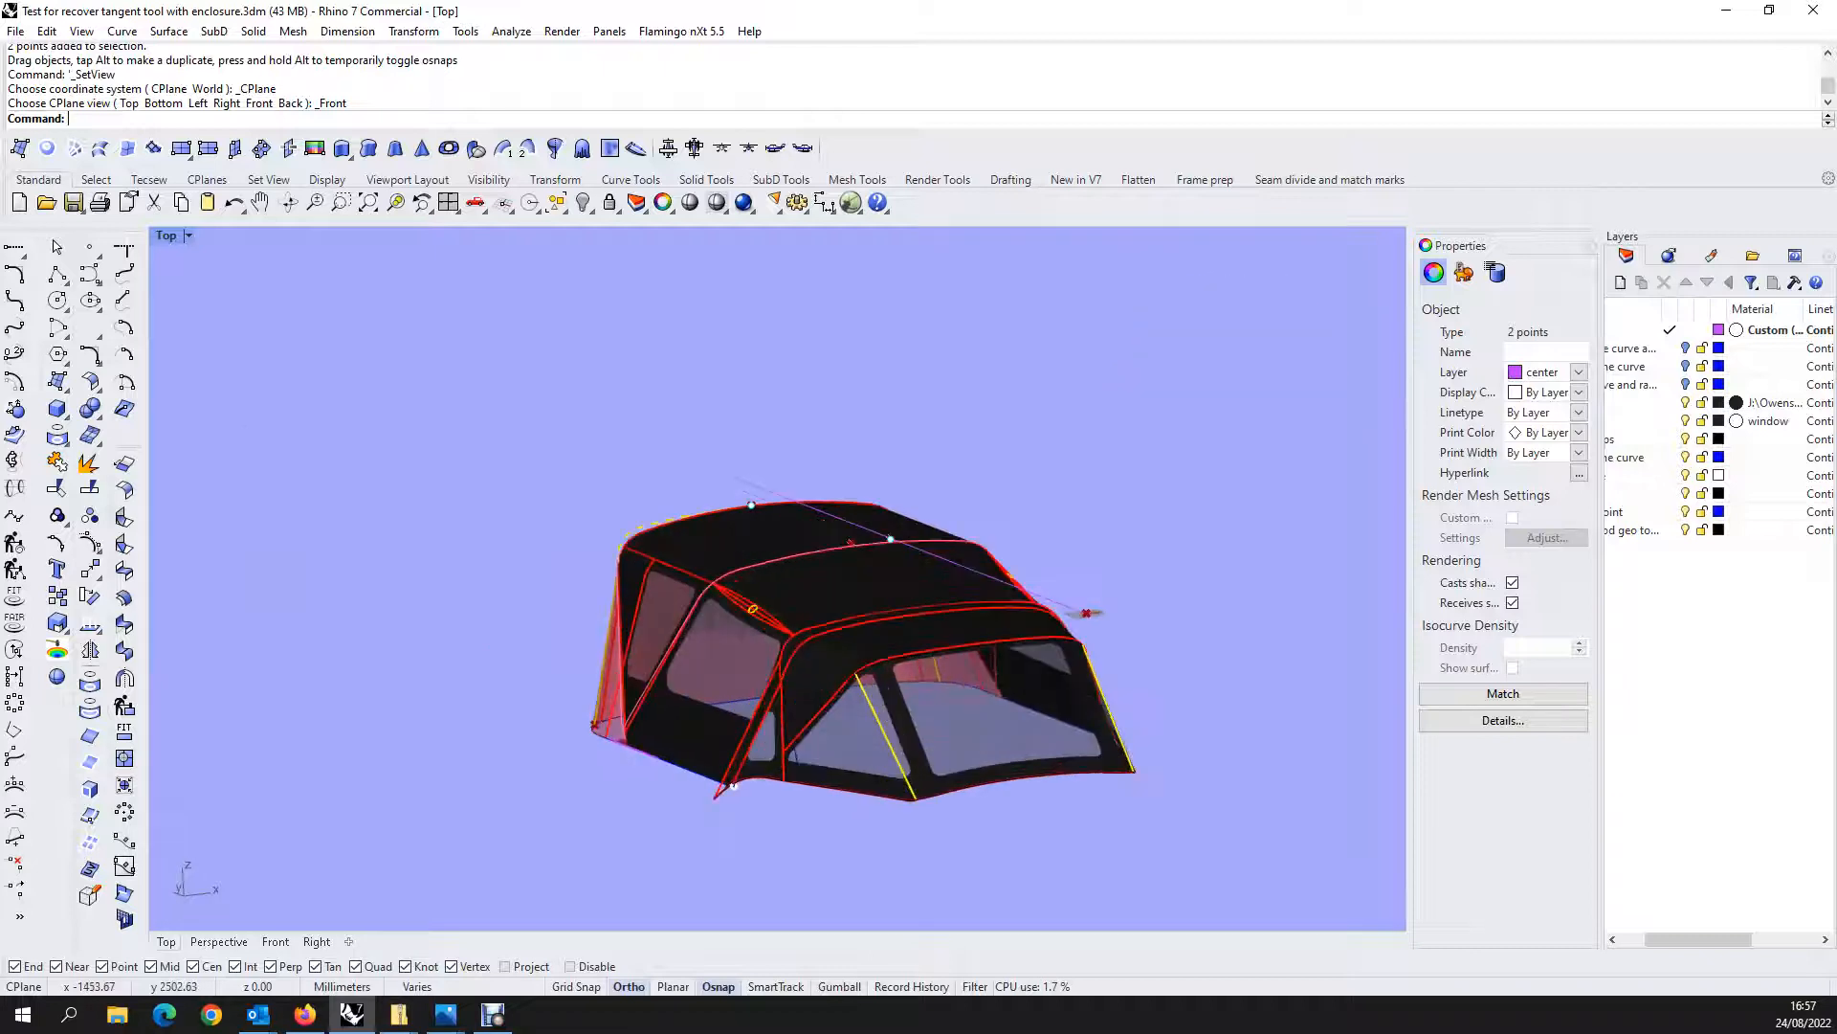
Inspect the roof surface and front corners from both sides, and fit the model in a front elevation to compare both halves.
scroll(700, 585, up, 6)
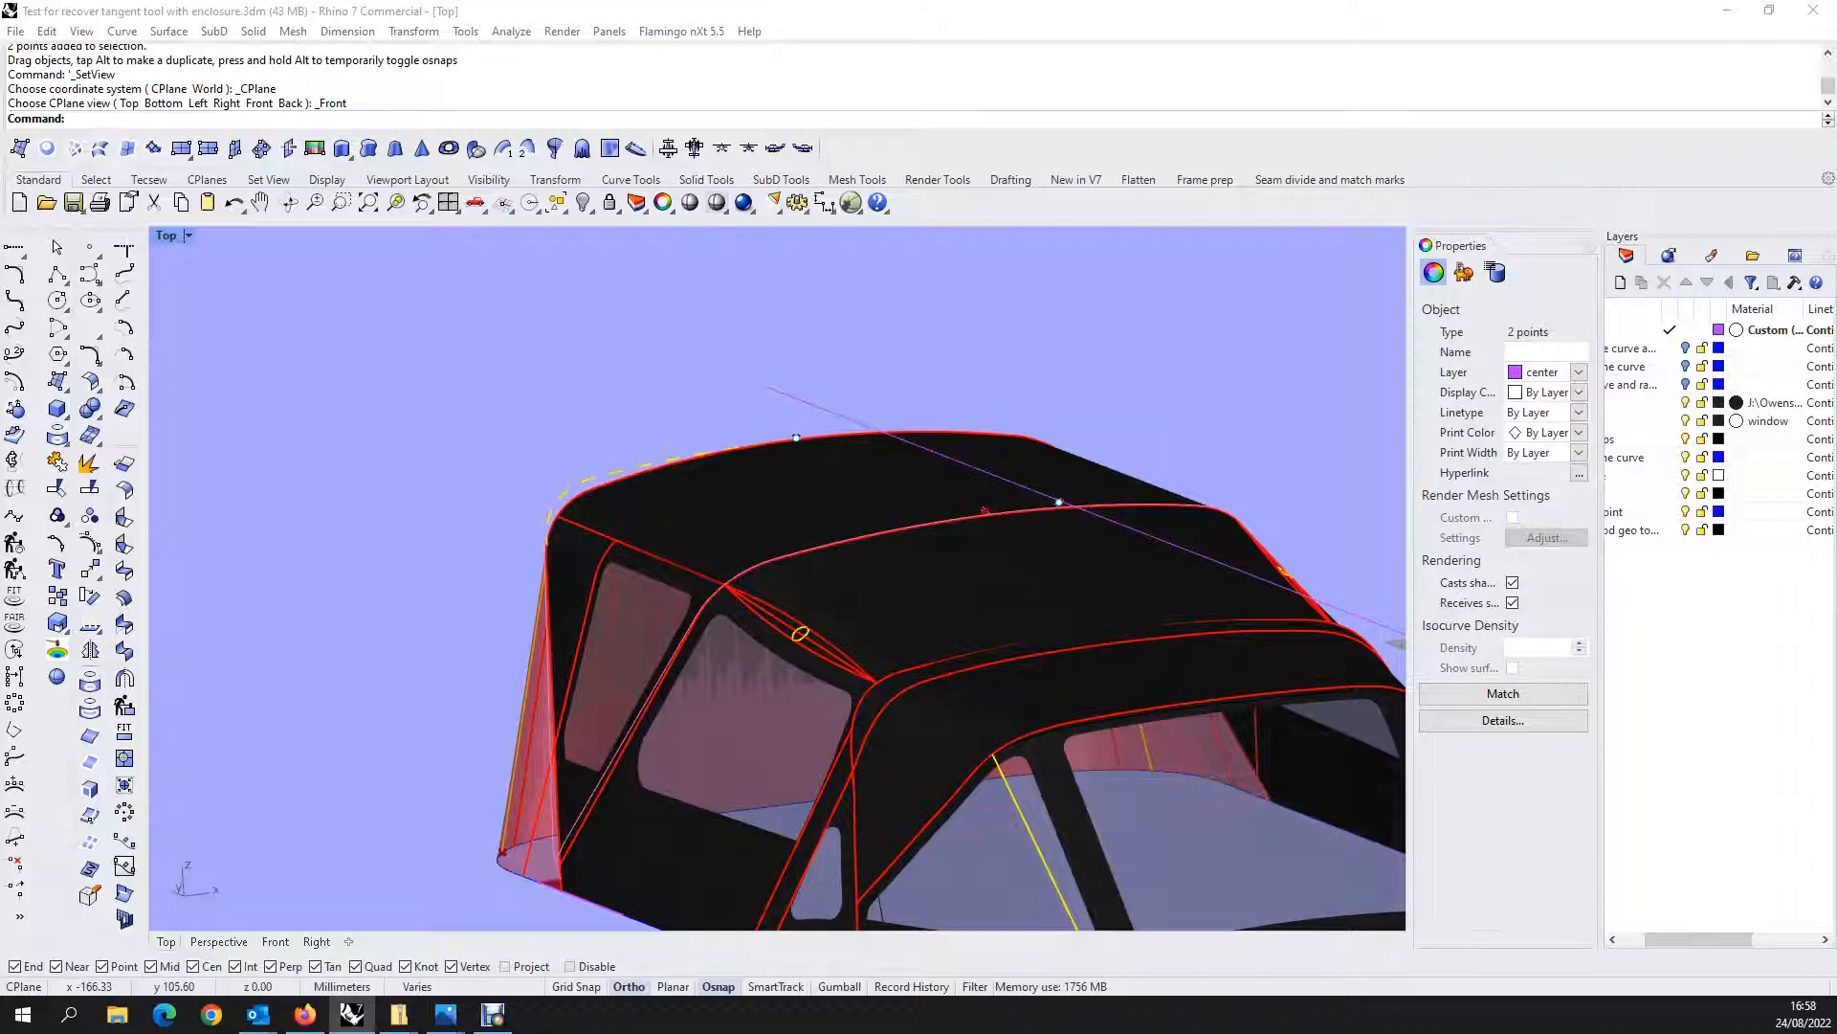
scroll(1330, 431, down, 6)
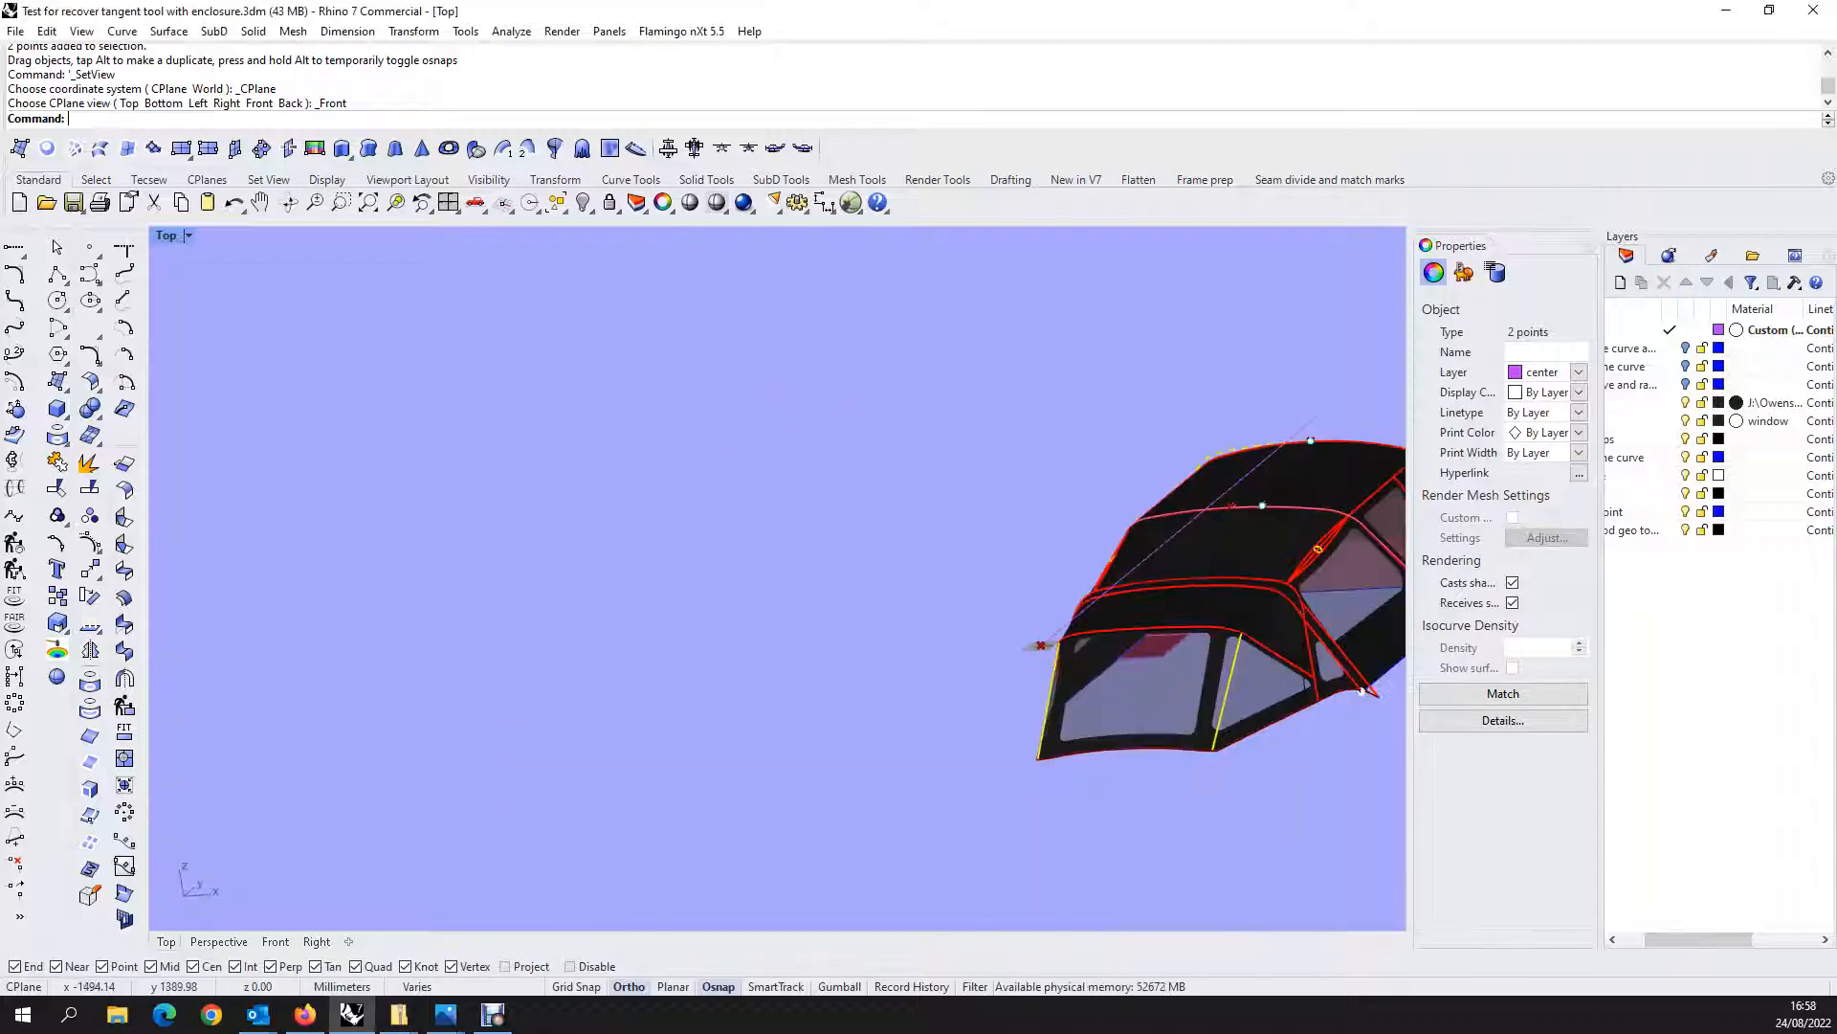
ctrl+shift+right_drag(957, 575, 1053, 545)
scroll(984, 651, up, 4)
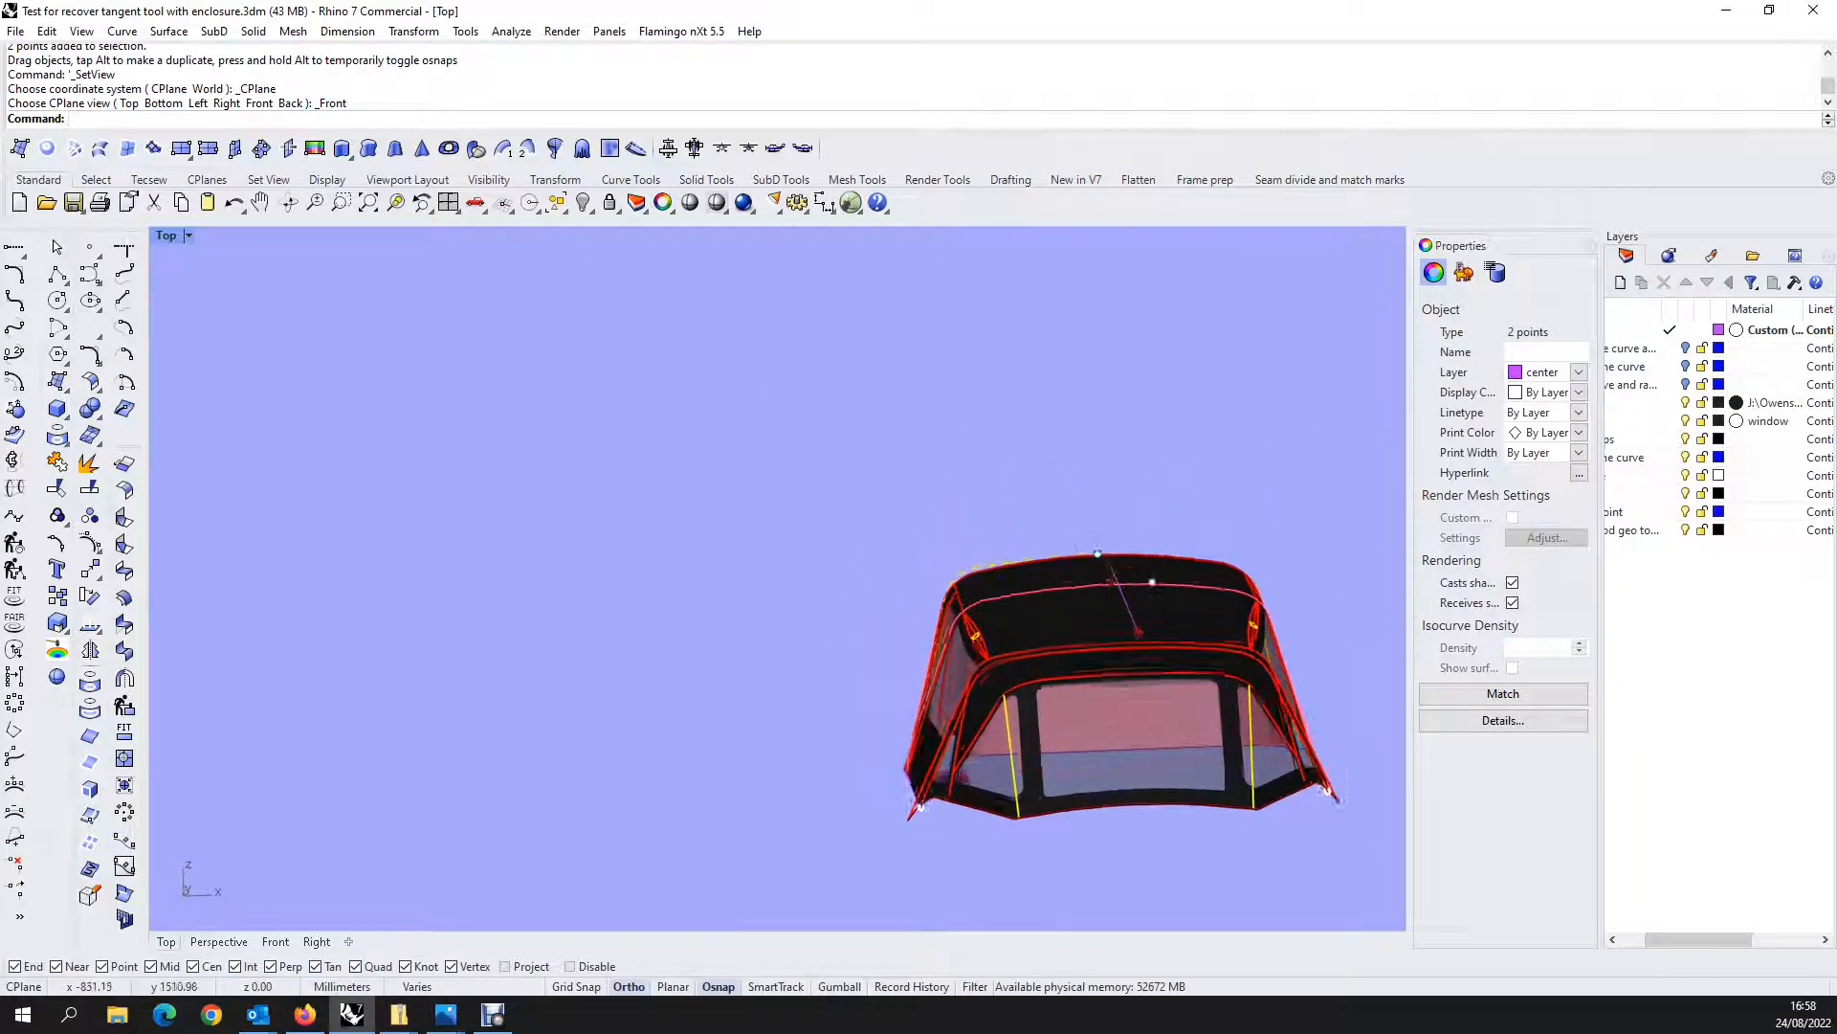
ctrl+shift+right_drag(985, 652, 990, 584)
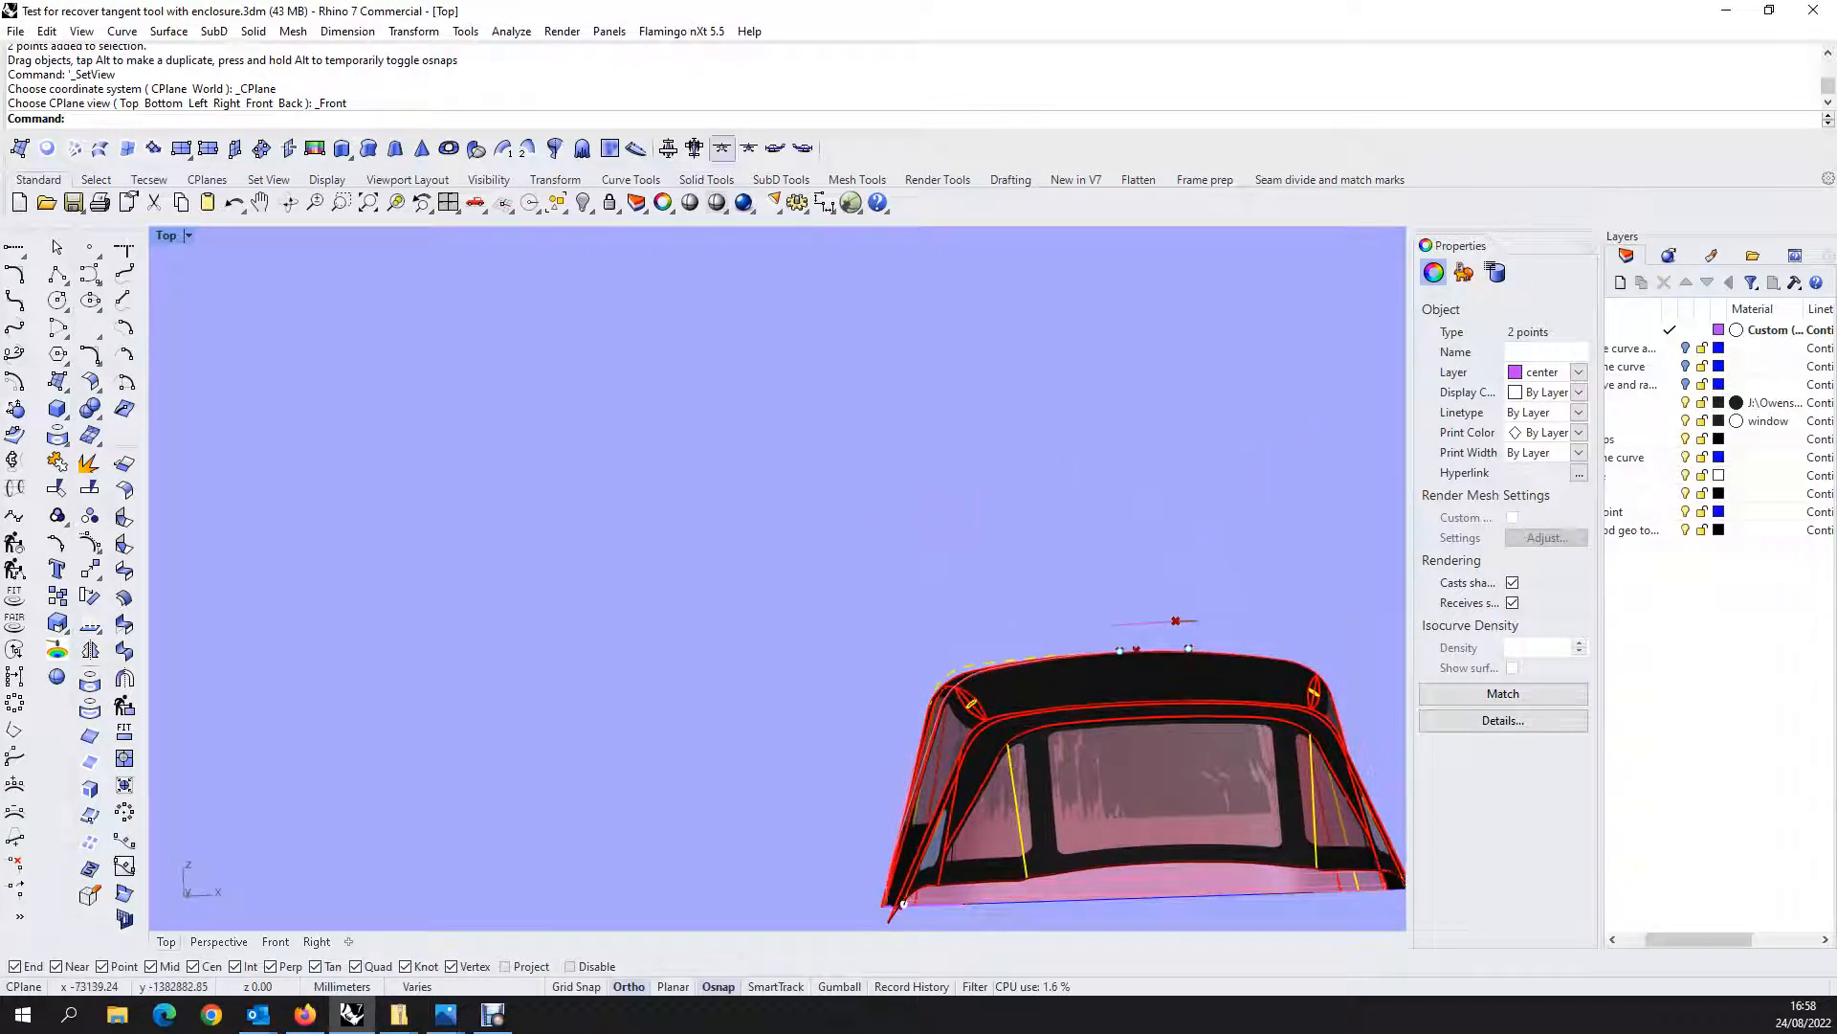
click(368, 202)
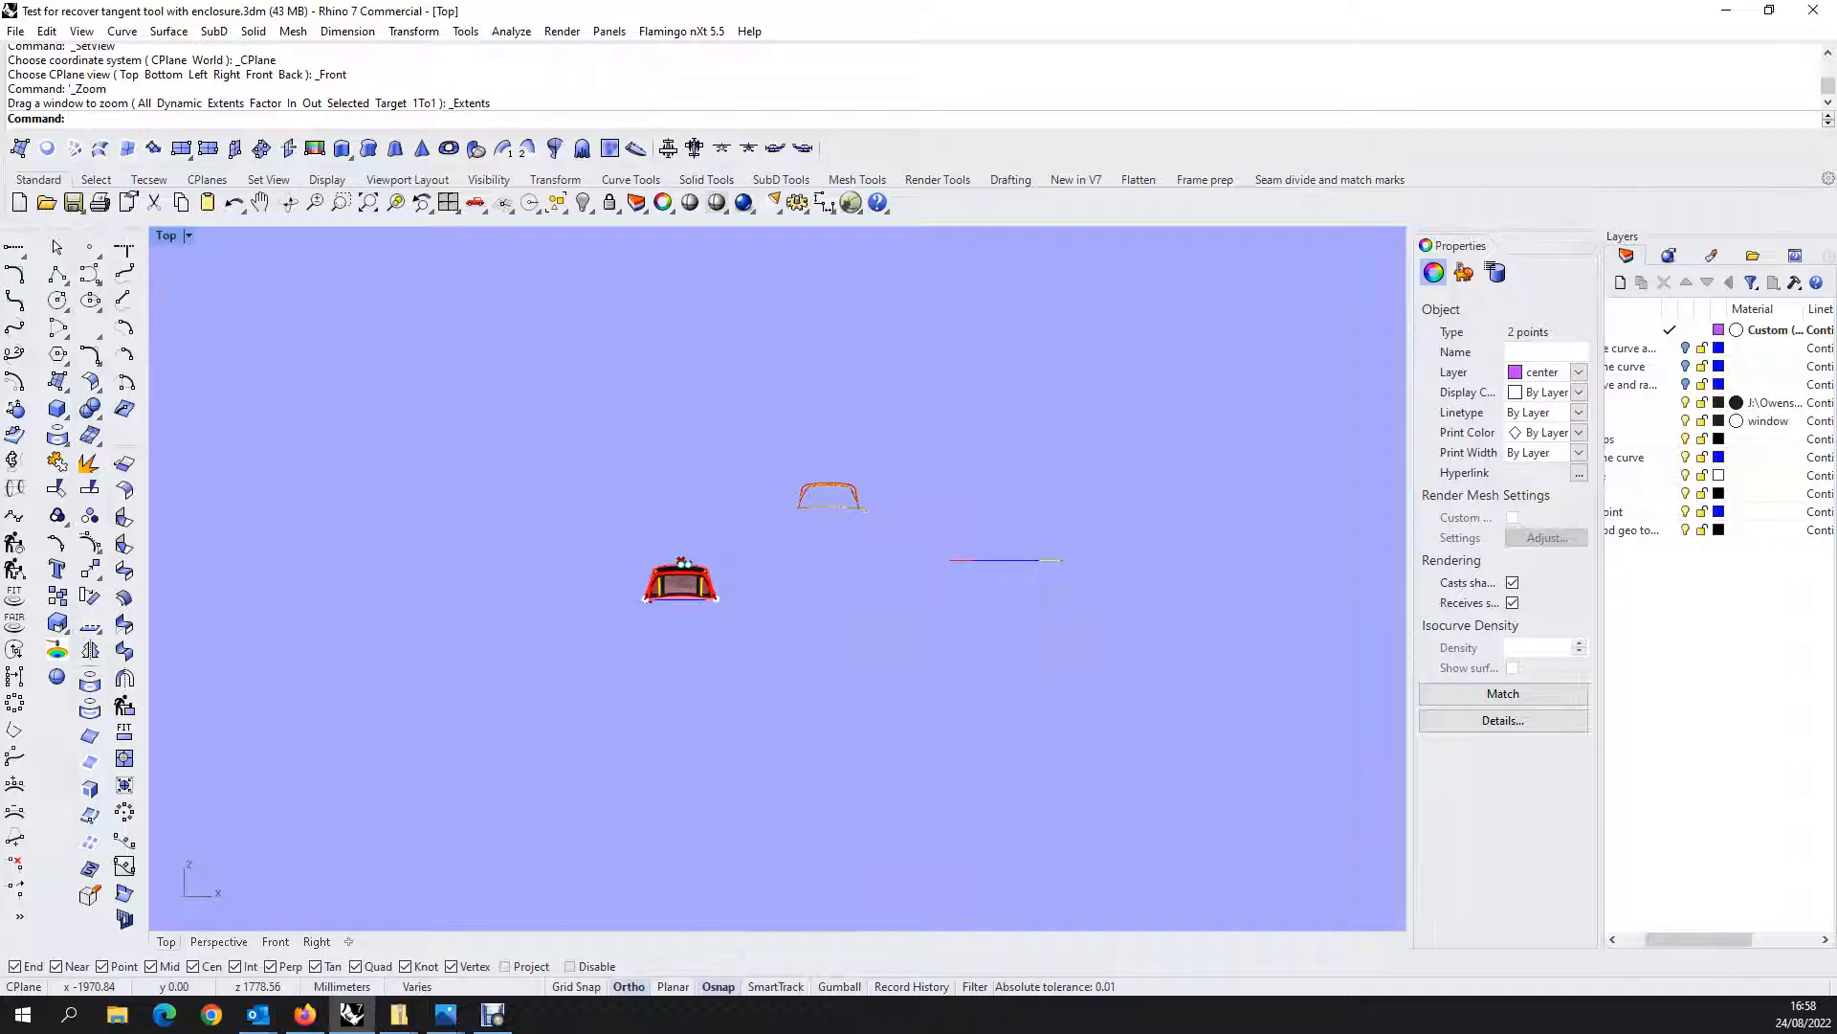
scroll(674, 560, up, 10)
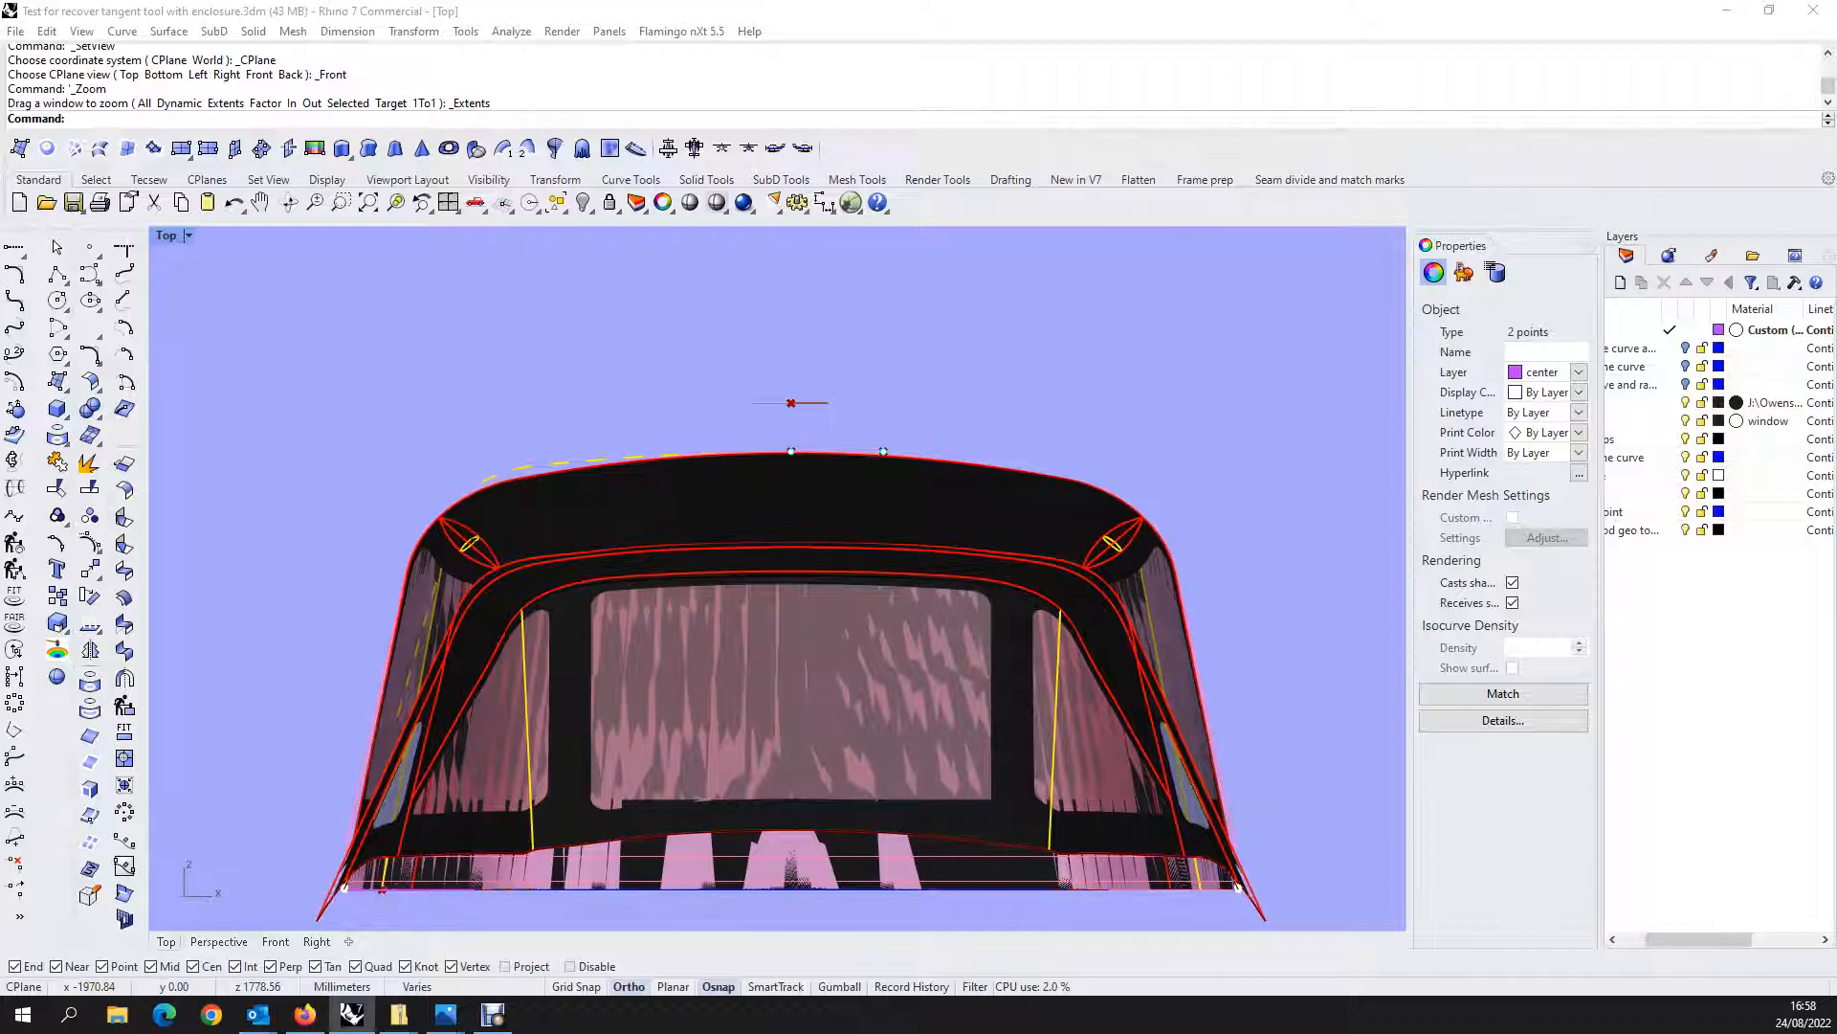
Examine the side panel up close, including its windows, seams and the narrow dart beside the roof edge.
ctrl+shift+right_drag(612, 516, 877, 693)
scroll(756, 594, down, 7)
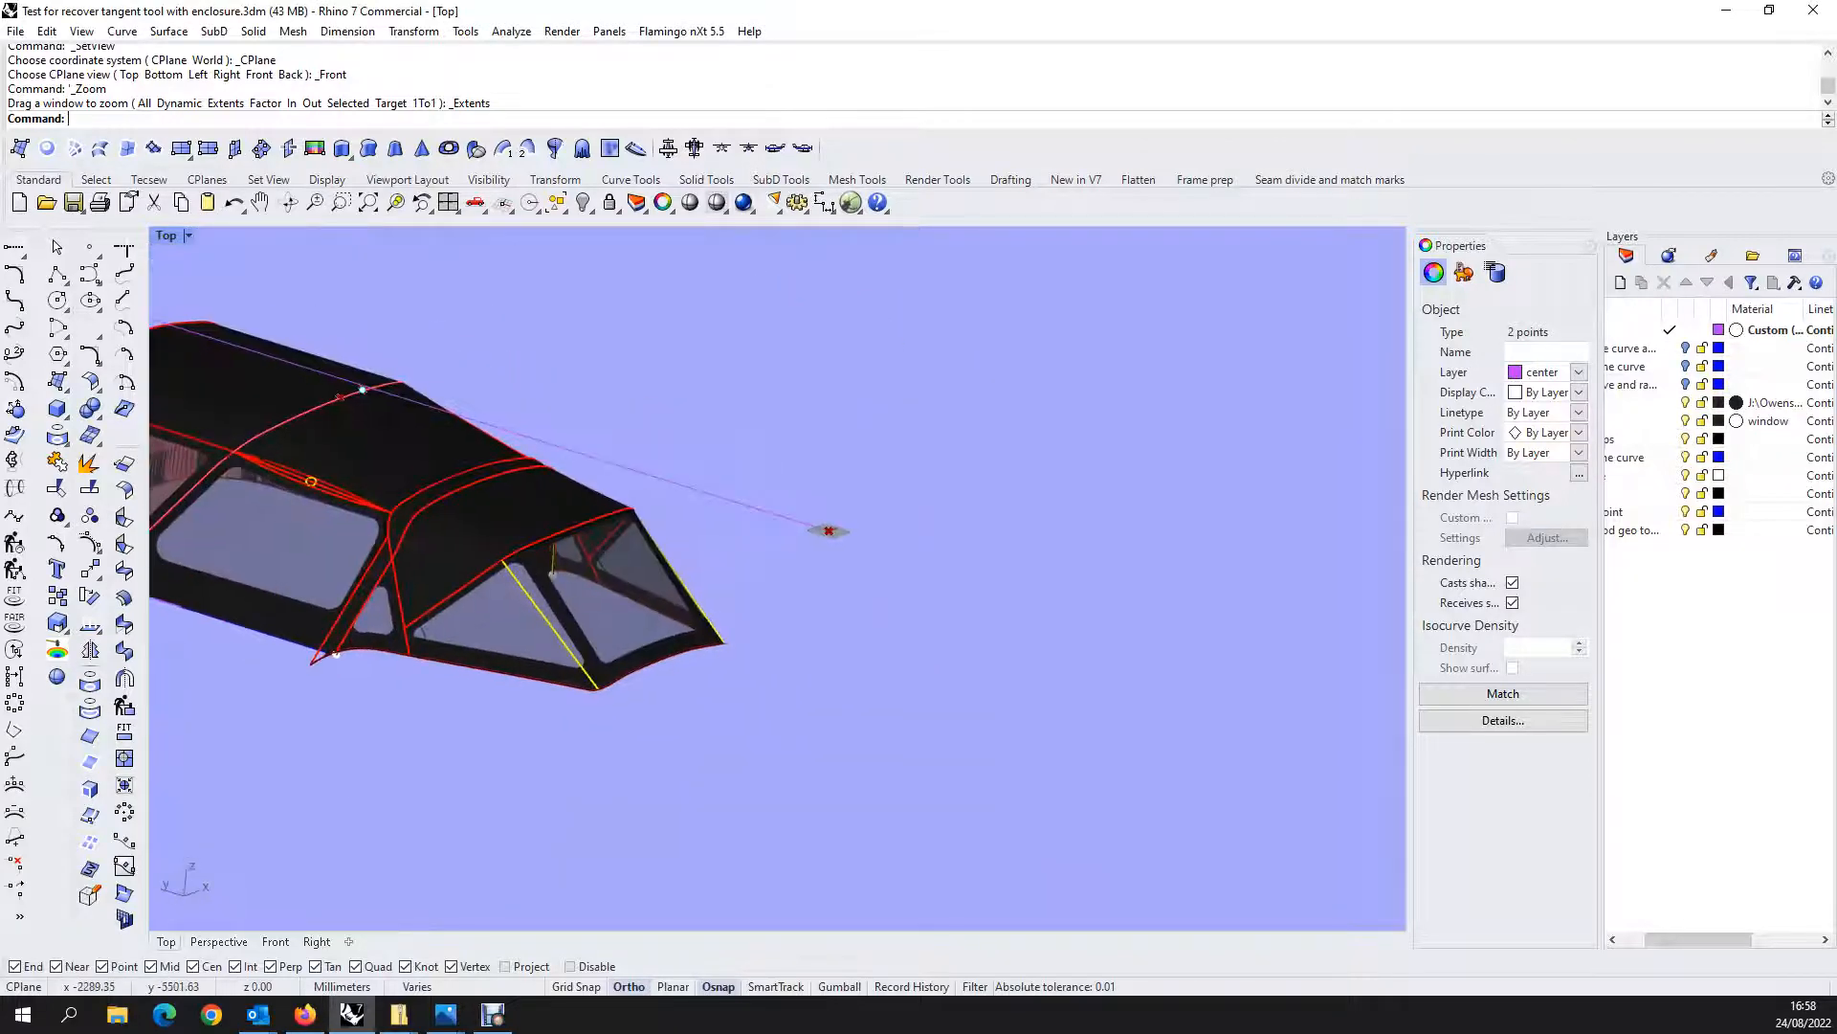
scroll(877, 693, down, 8)
scroll(625, 645, up, 6)
scroll(473, 513, up, 4)
ctrl+shift+right_drag(354, 661, 421, 680)
scroll(421, 679, up, 6)
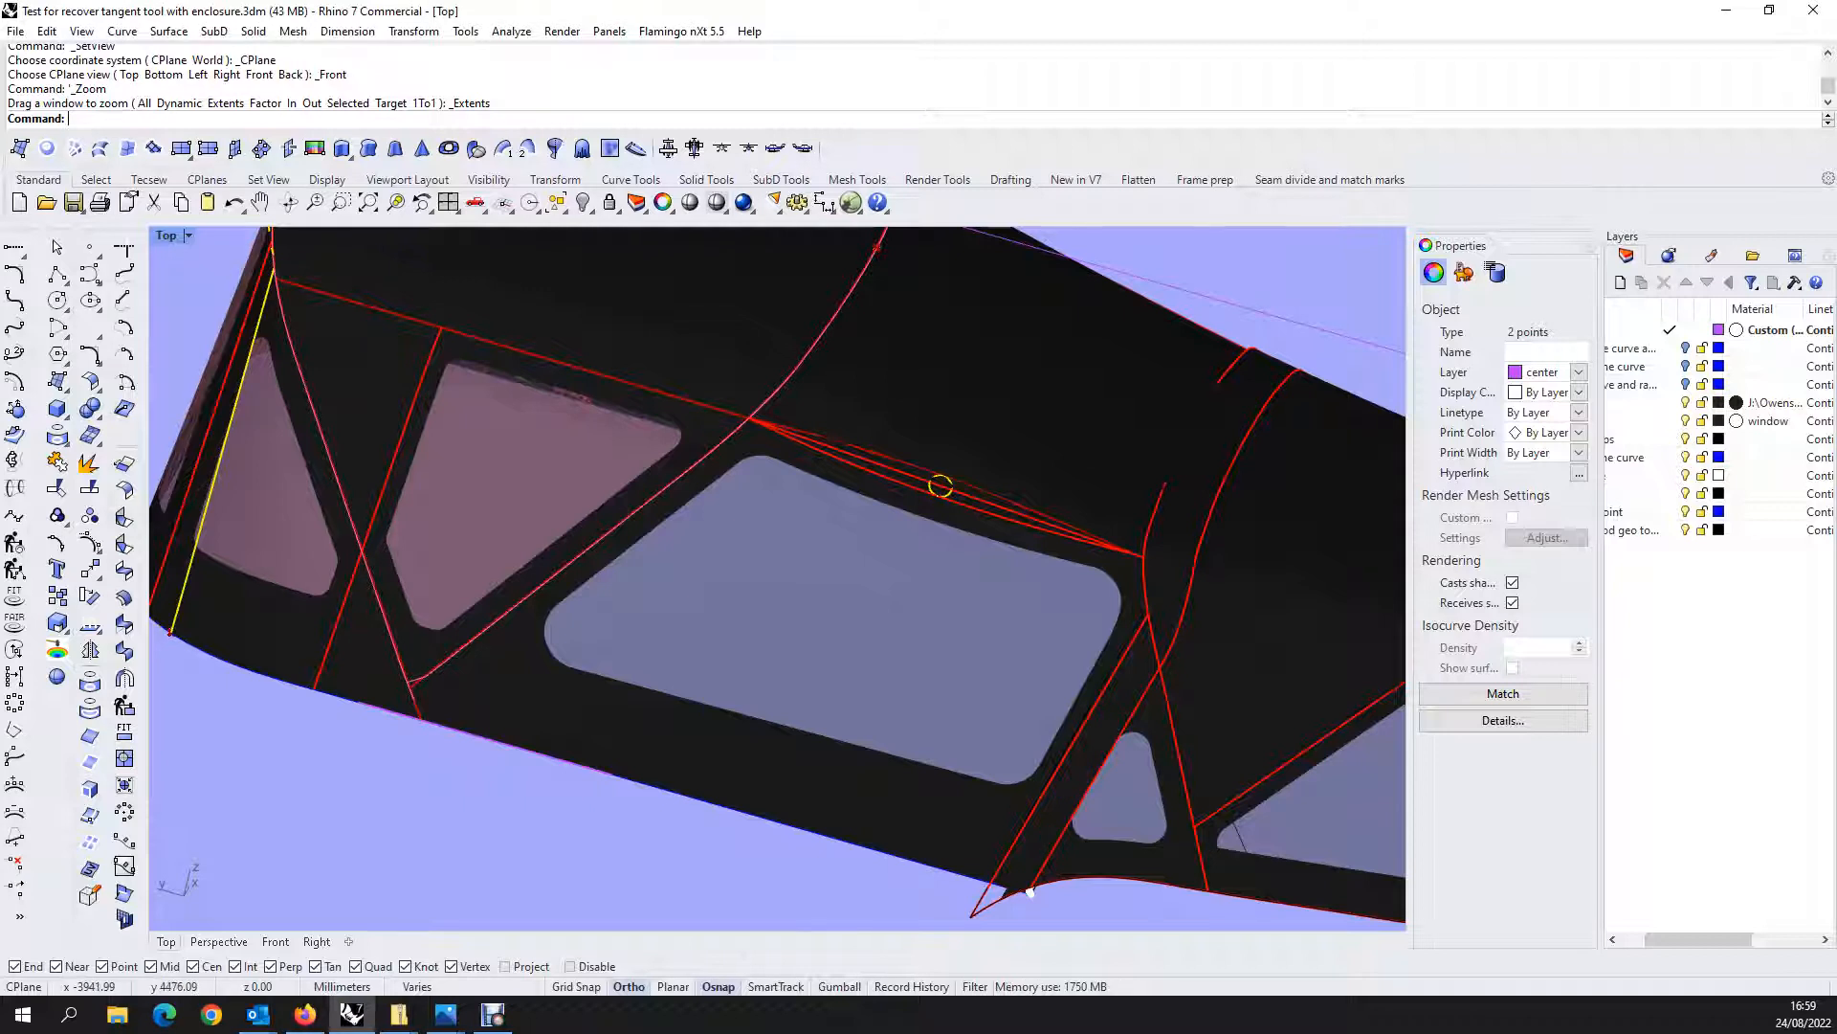
Try to enter the value 300 and examine the outlines of the side windows on the whole enclosure.
text(300)
key(Return)
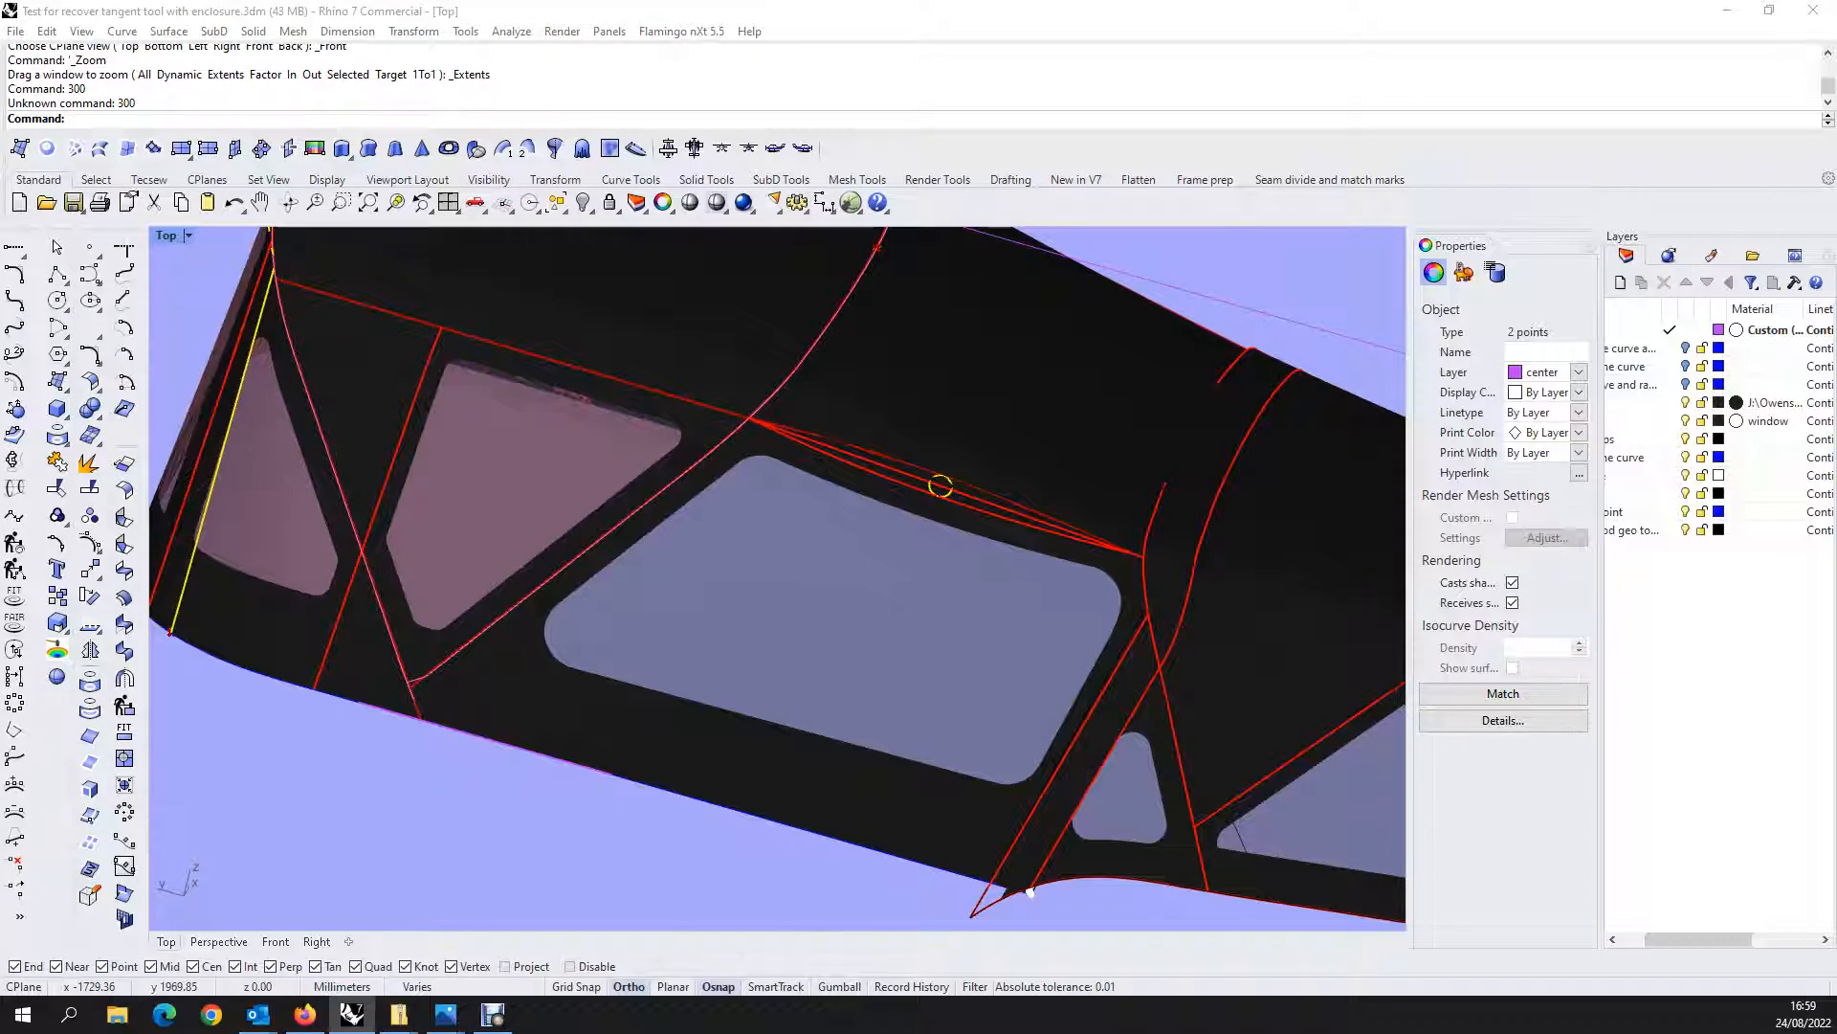
scroll(245, 603, up, 1)
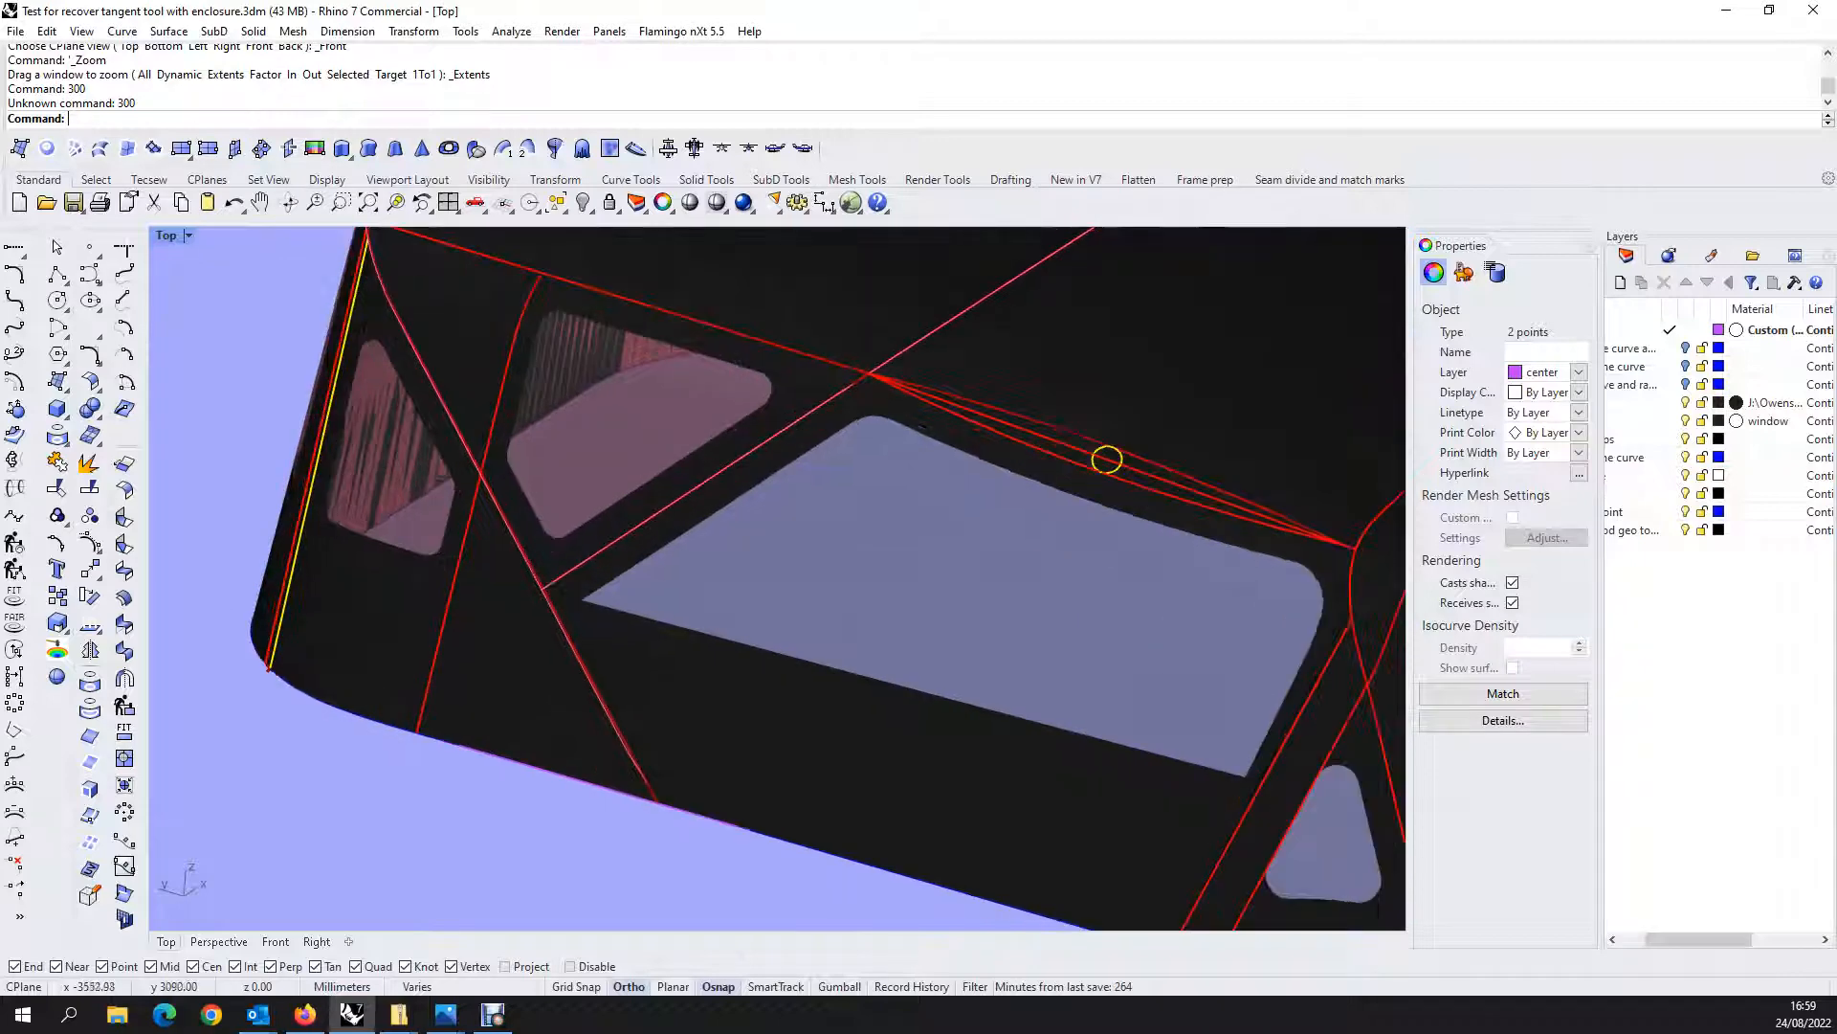
scroll(245, 602, up, 1)
scroll(570, 570, down, 2)
scroll(569, 569, down, 5)
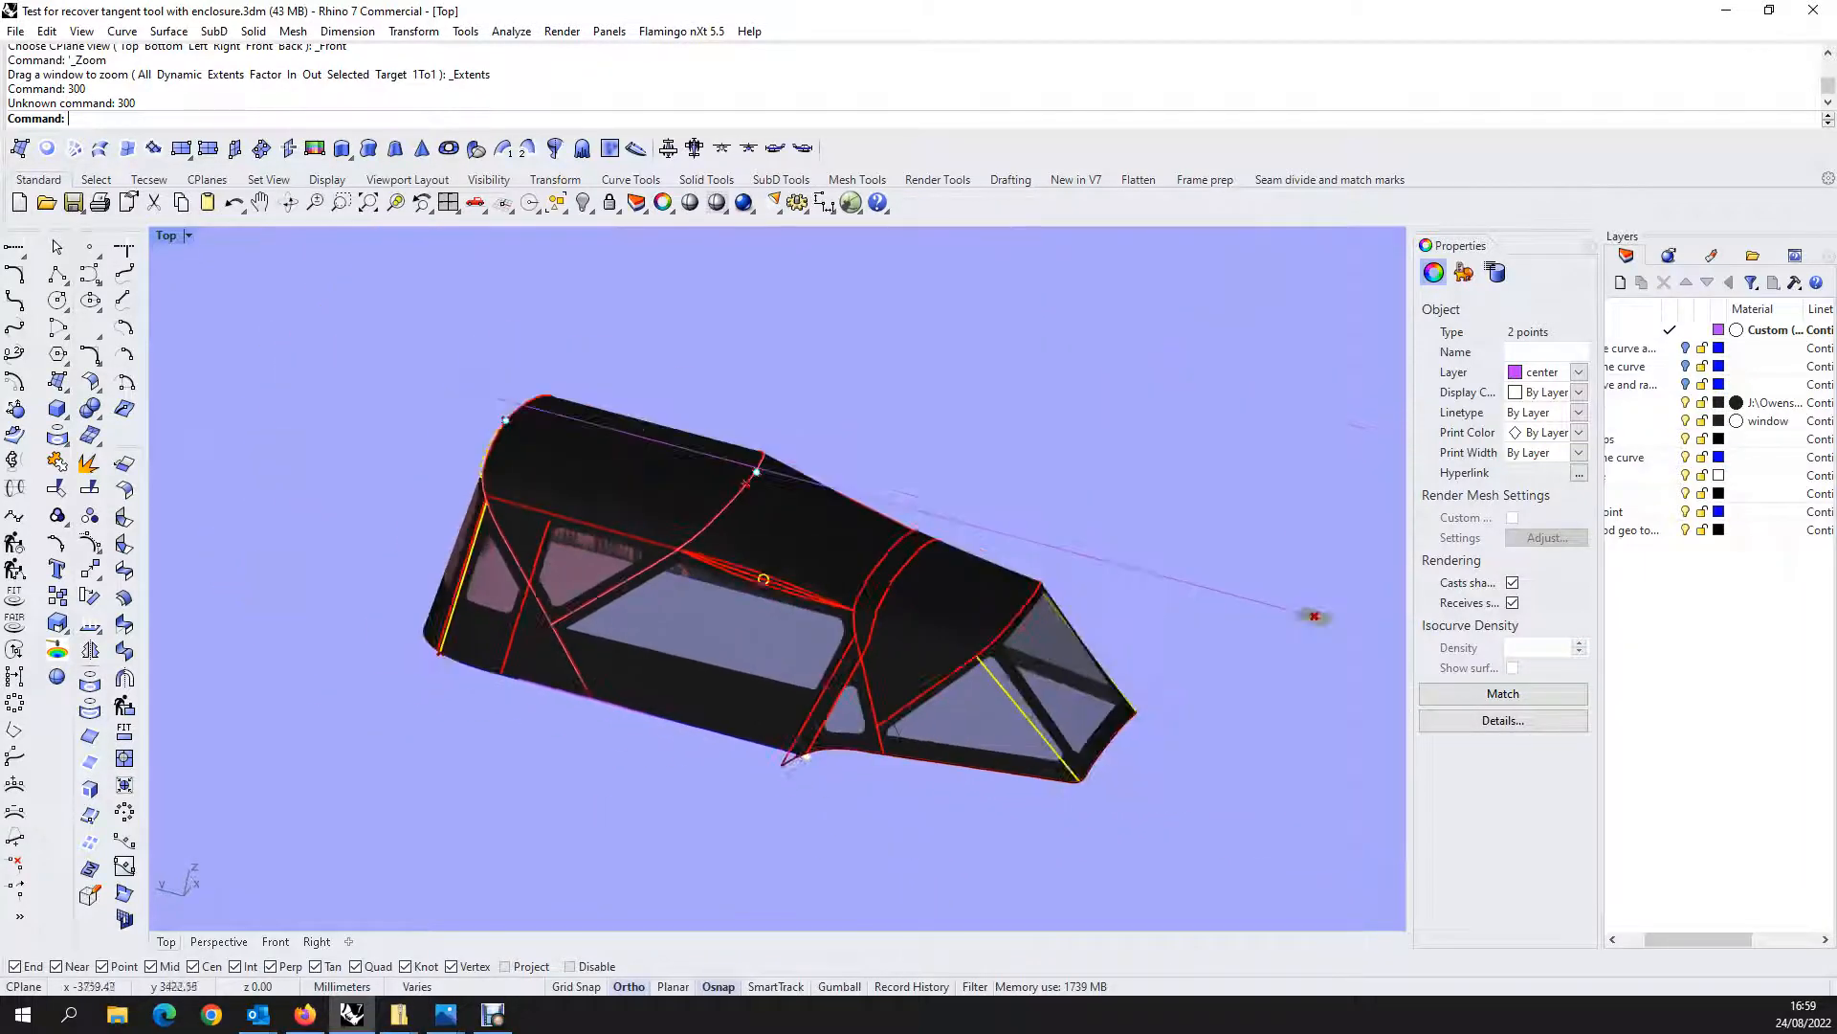
mouse_move(1192, 543)
right_down()
mouse_move(1082, 463)
mouse_move(1017, 465)
mouse_move(1188, 575)
right_up()
Set the view to the left side elevation and examine the rear window, rear corner seams and side panels from behind the enclosure.
click(802, 148)
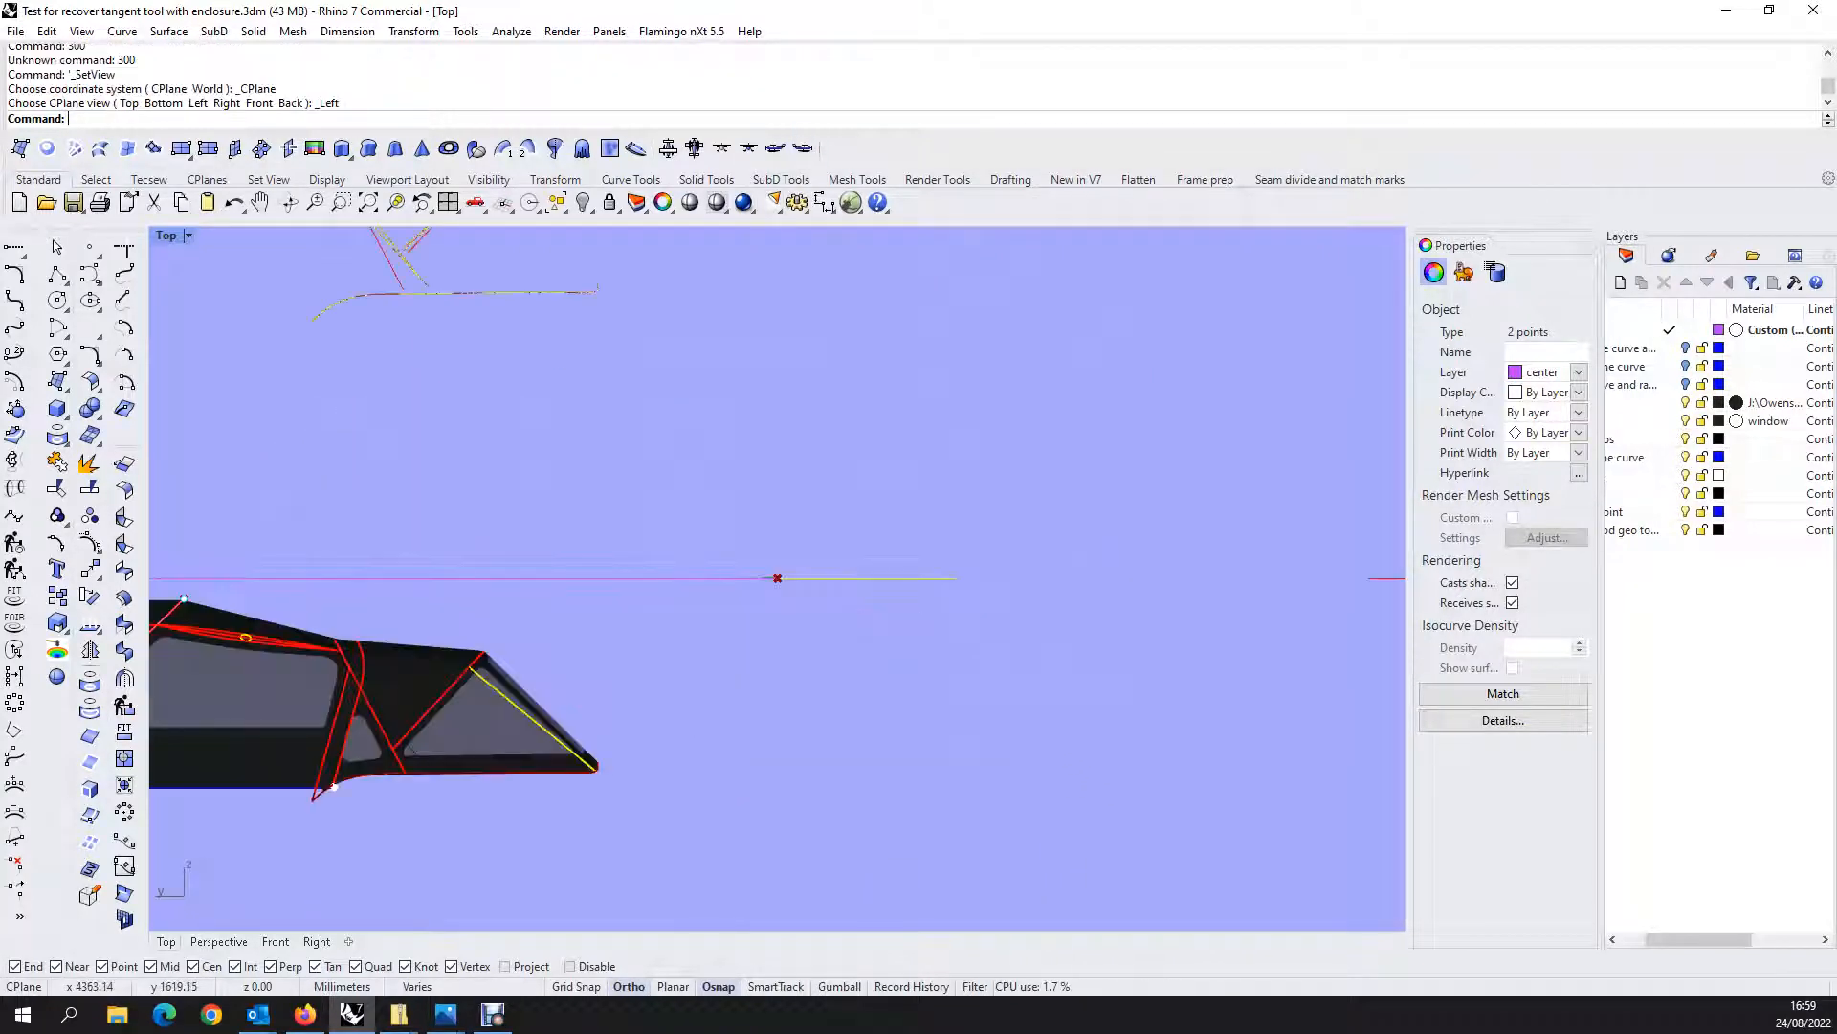
scroll(947, 538, down, 7)
scroll(497, 615, up, 6)
right_drag(497, 615, 632, 659)
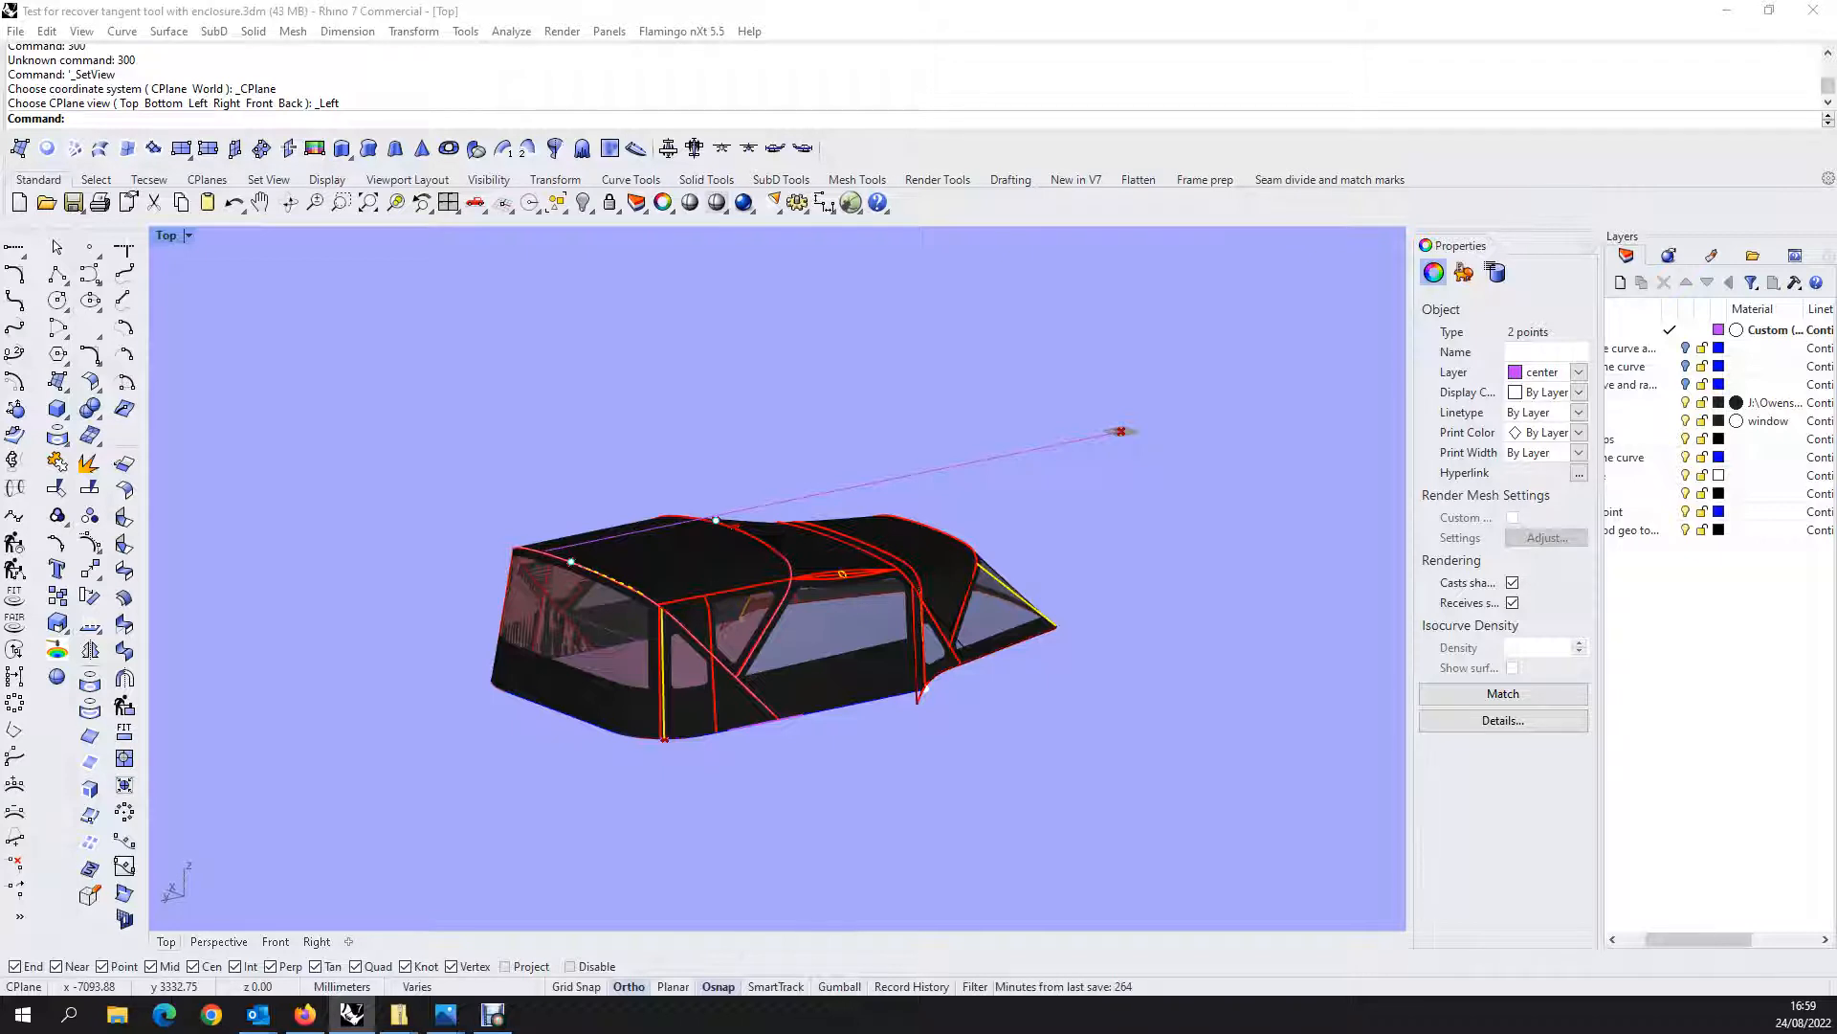
right_drag(777, 578, 863, 578)
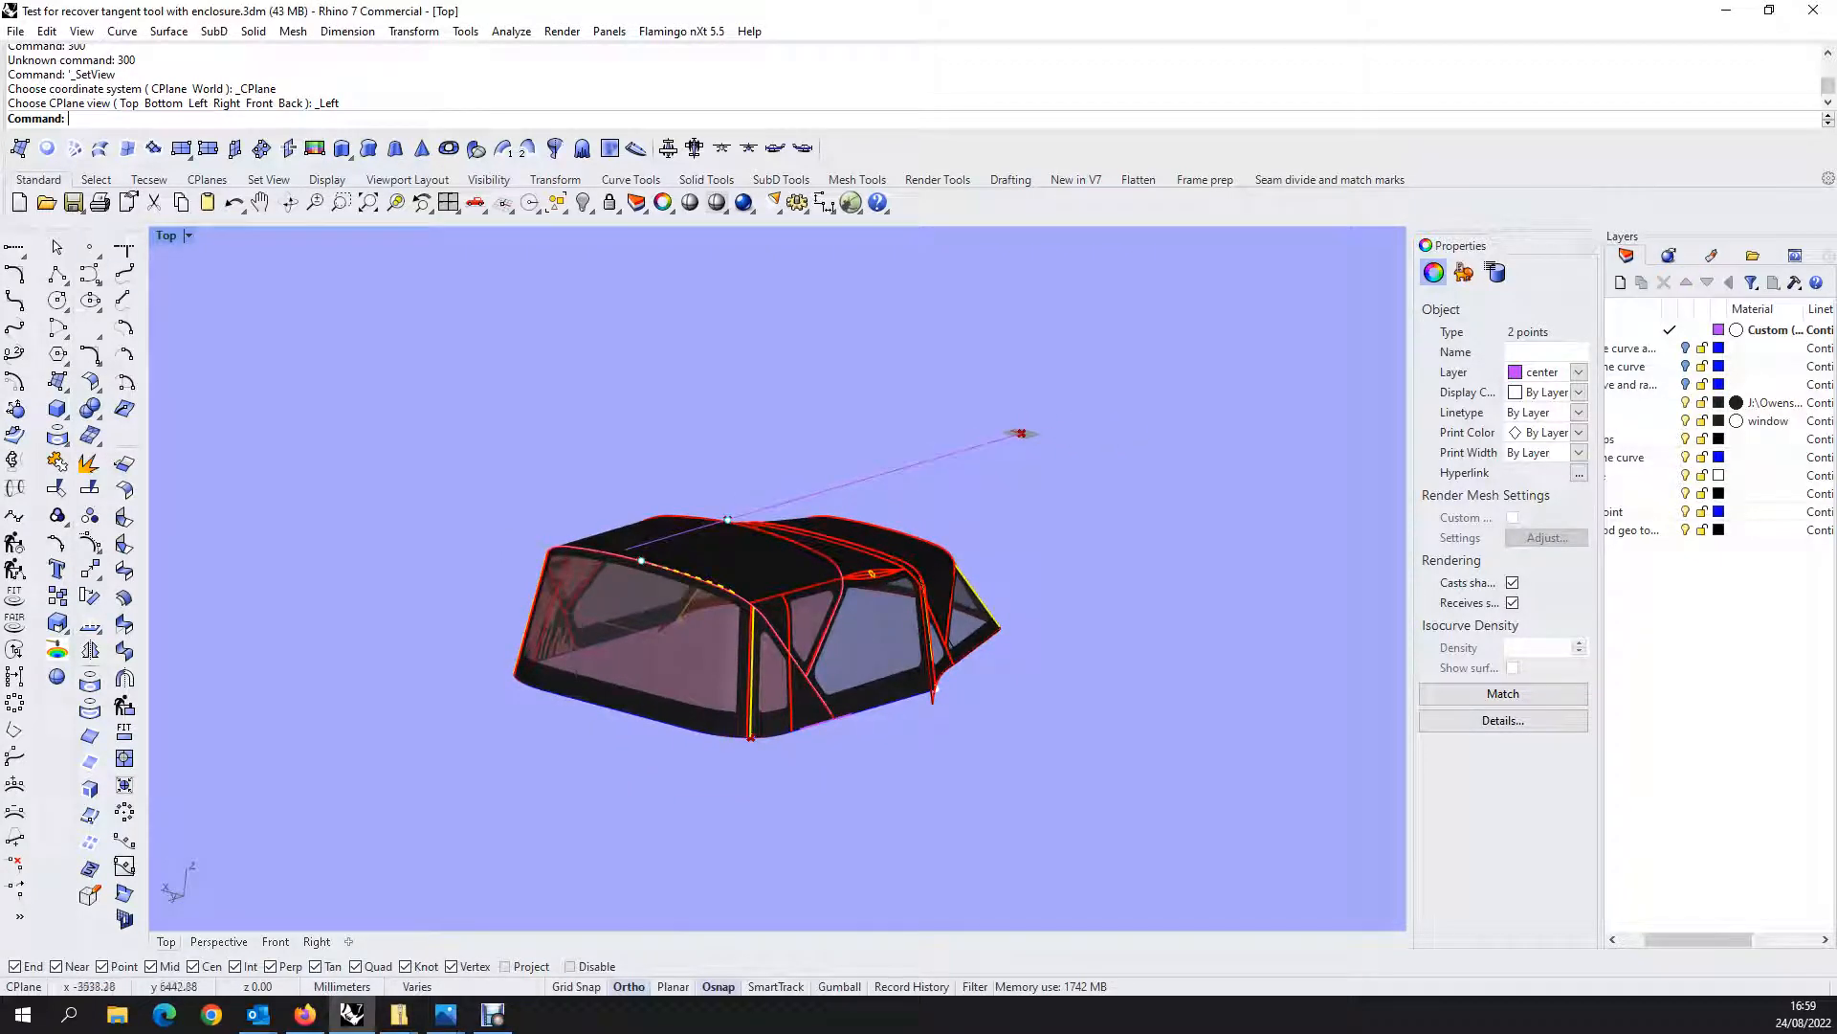
right_drag(863, 578, 1019, 578)
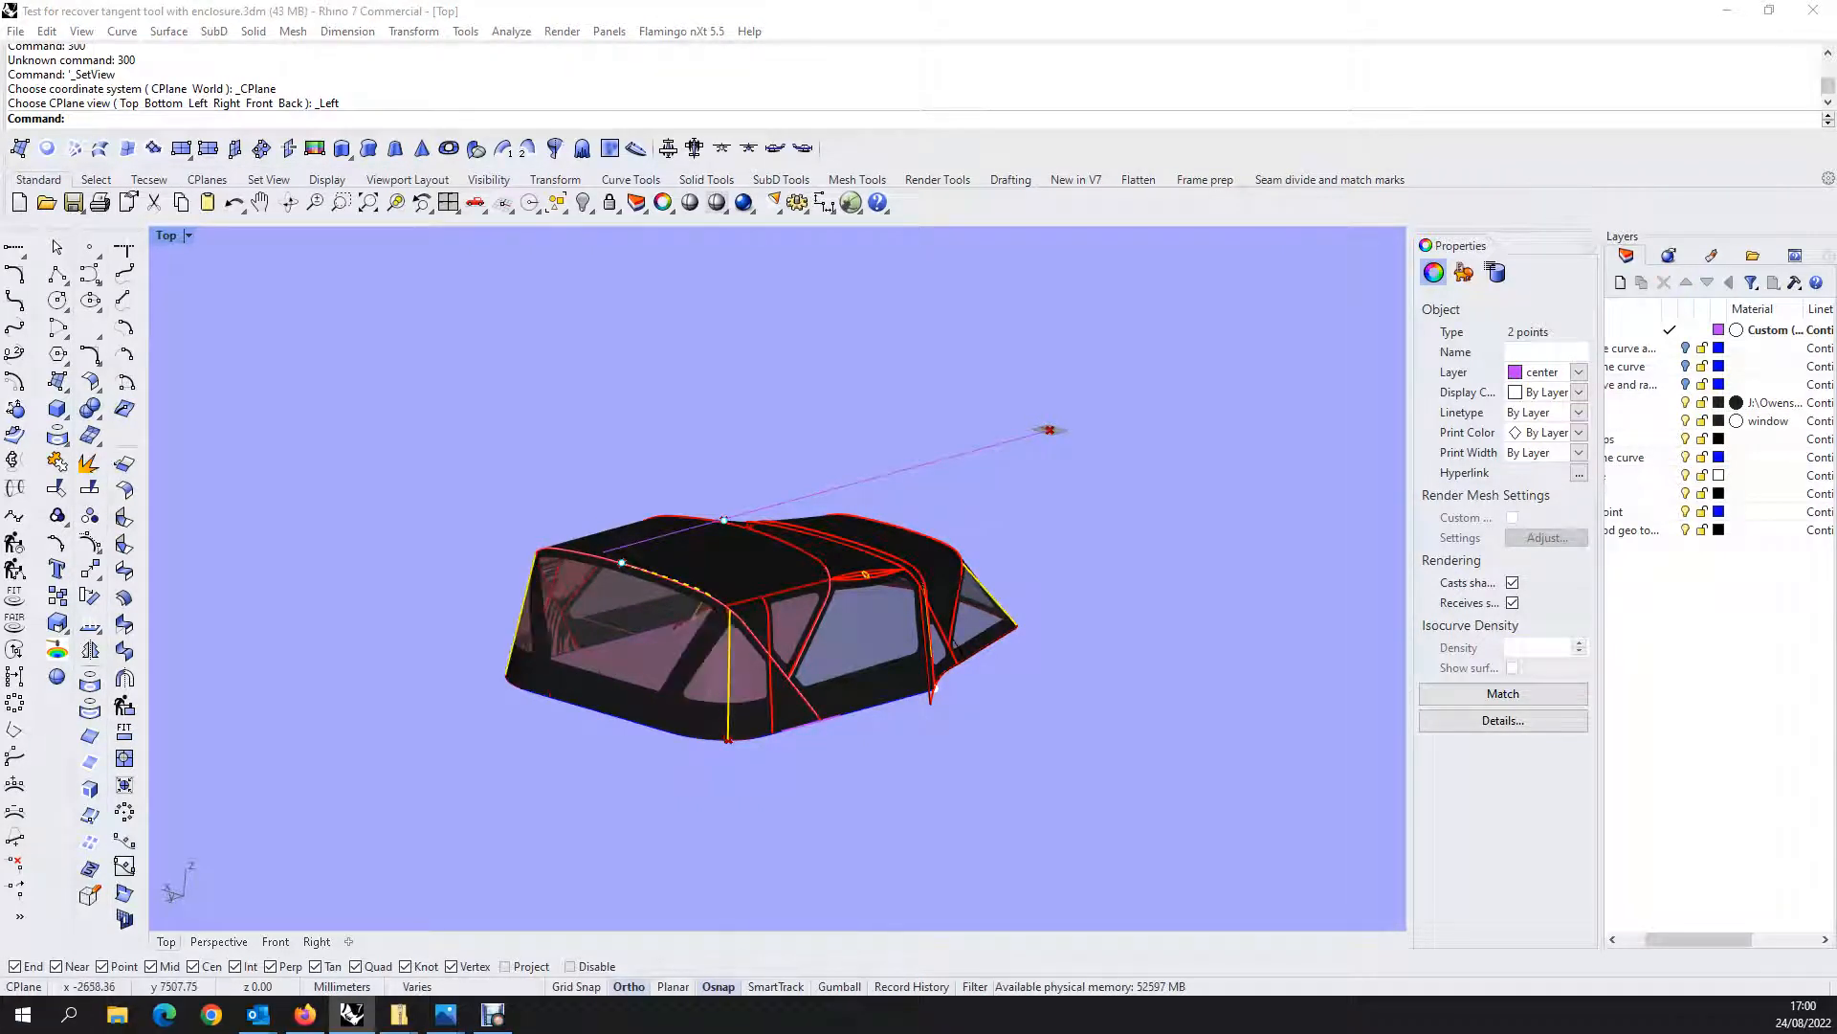
mouse_move(777, 578)
ctrl+shift+right_down()
mouse_move(842, 588)
mouse_move(850, 662)
ctrl+shift+right_up()
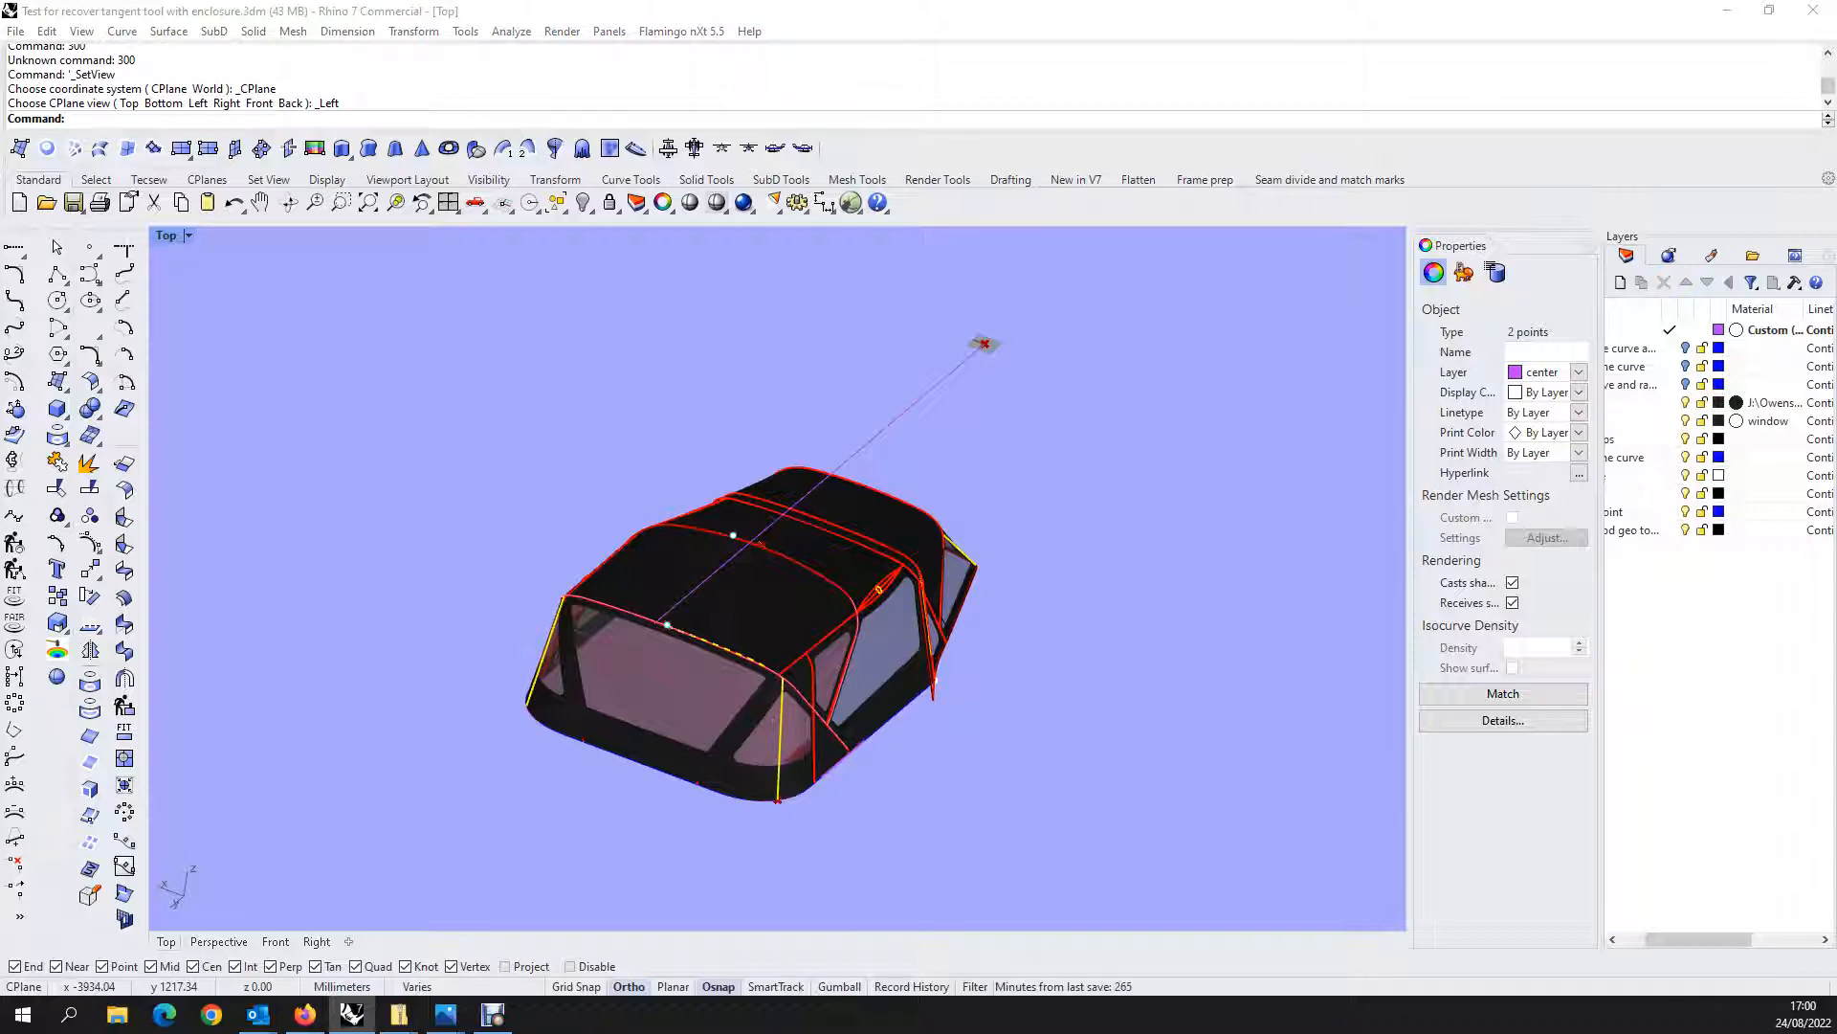
mouse_move(848, 658)
ctrl+shift+right_down()
mouse_move(948, 584)
mouse_move(852, 647)
ctrl+shift+right_up()
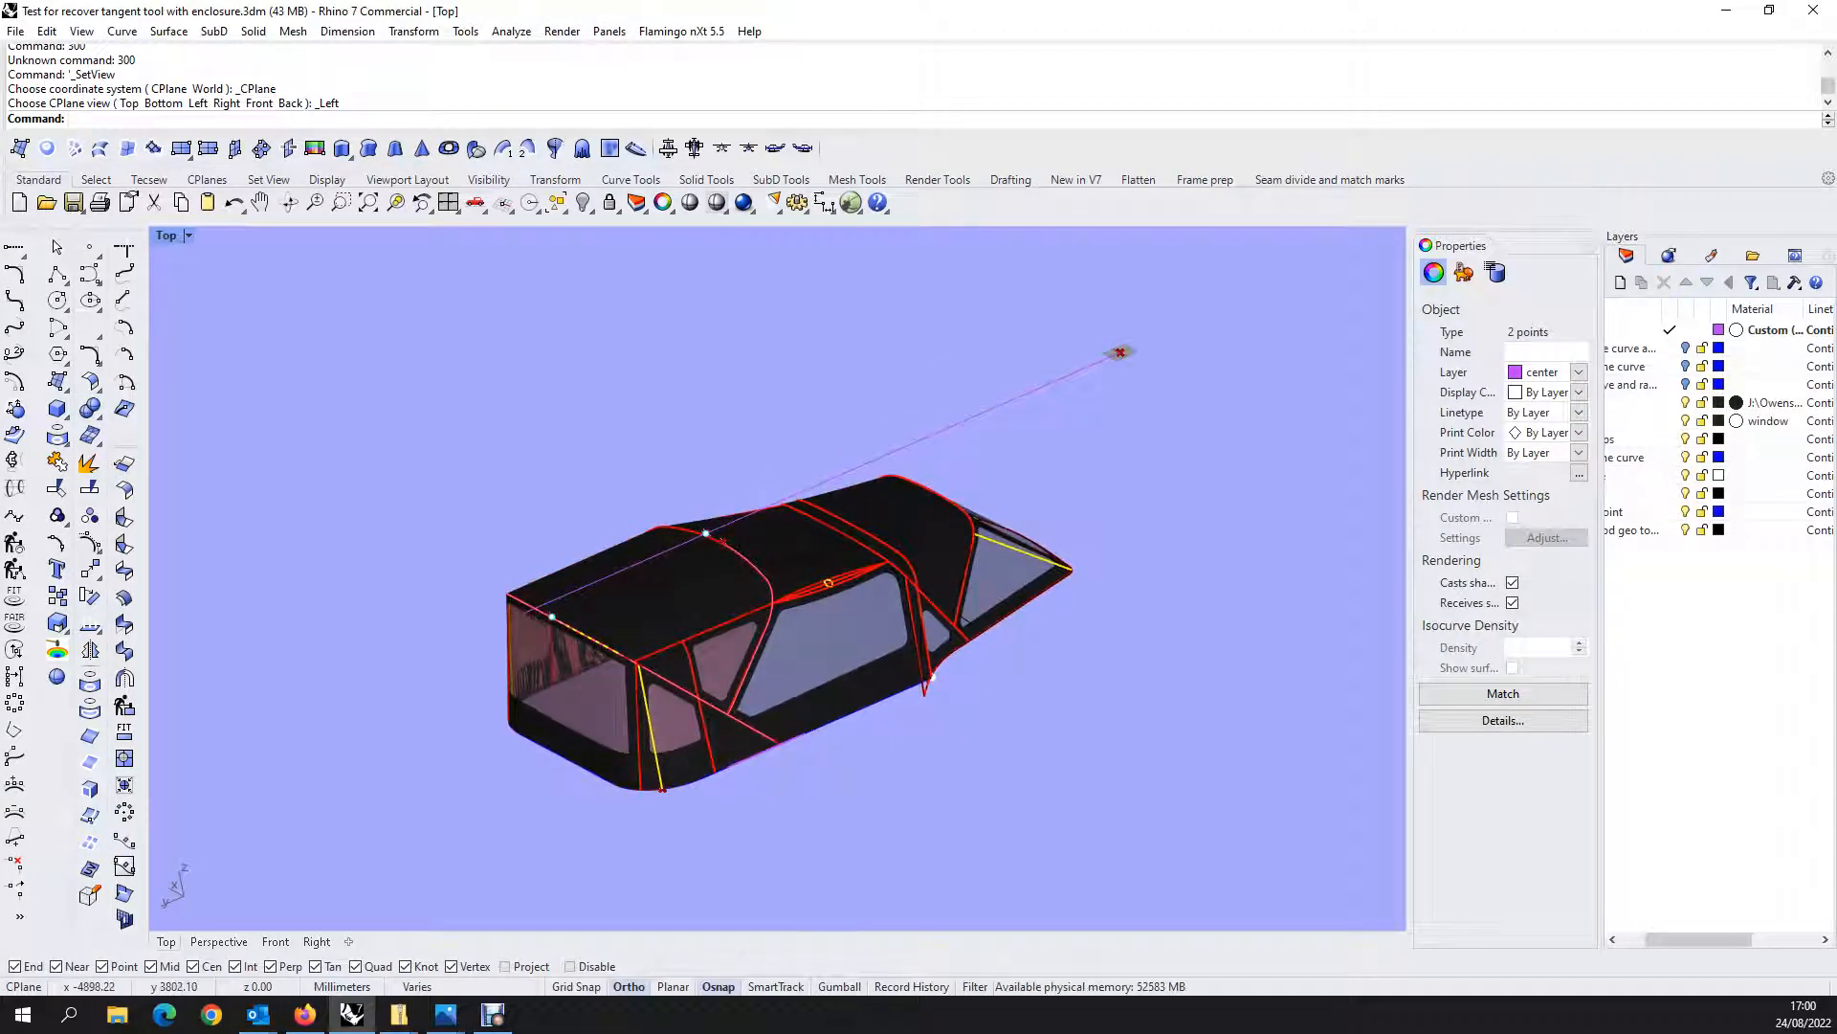
scroll(716, 661, up, 5)
scroll(716, 662, down, 2)
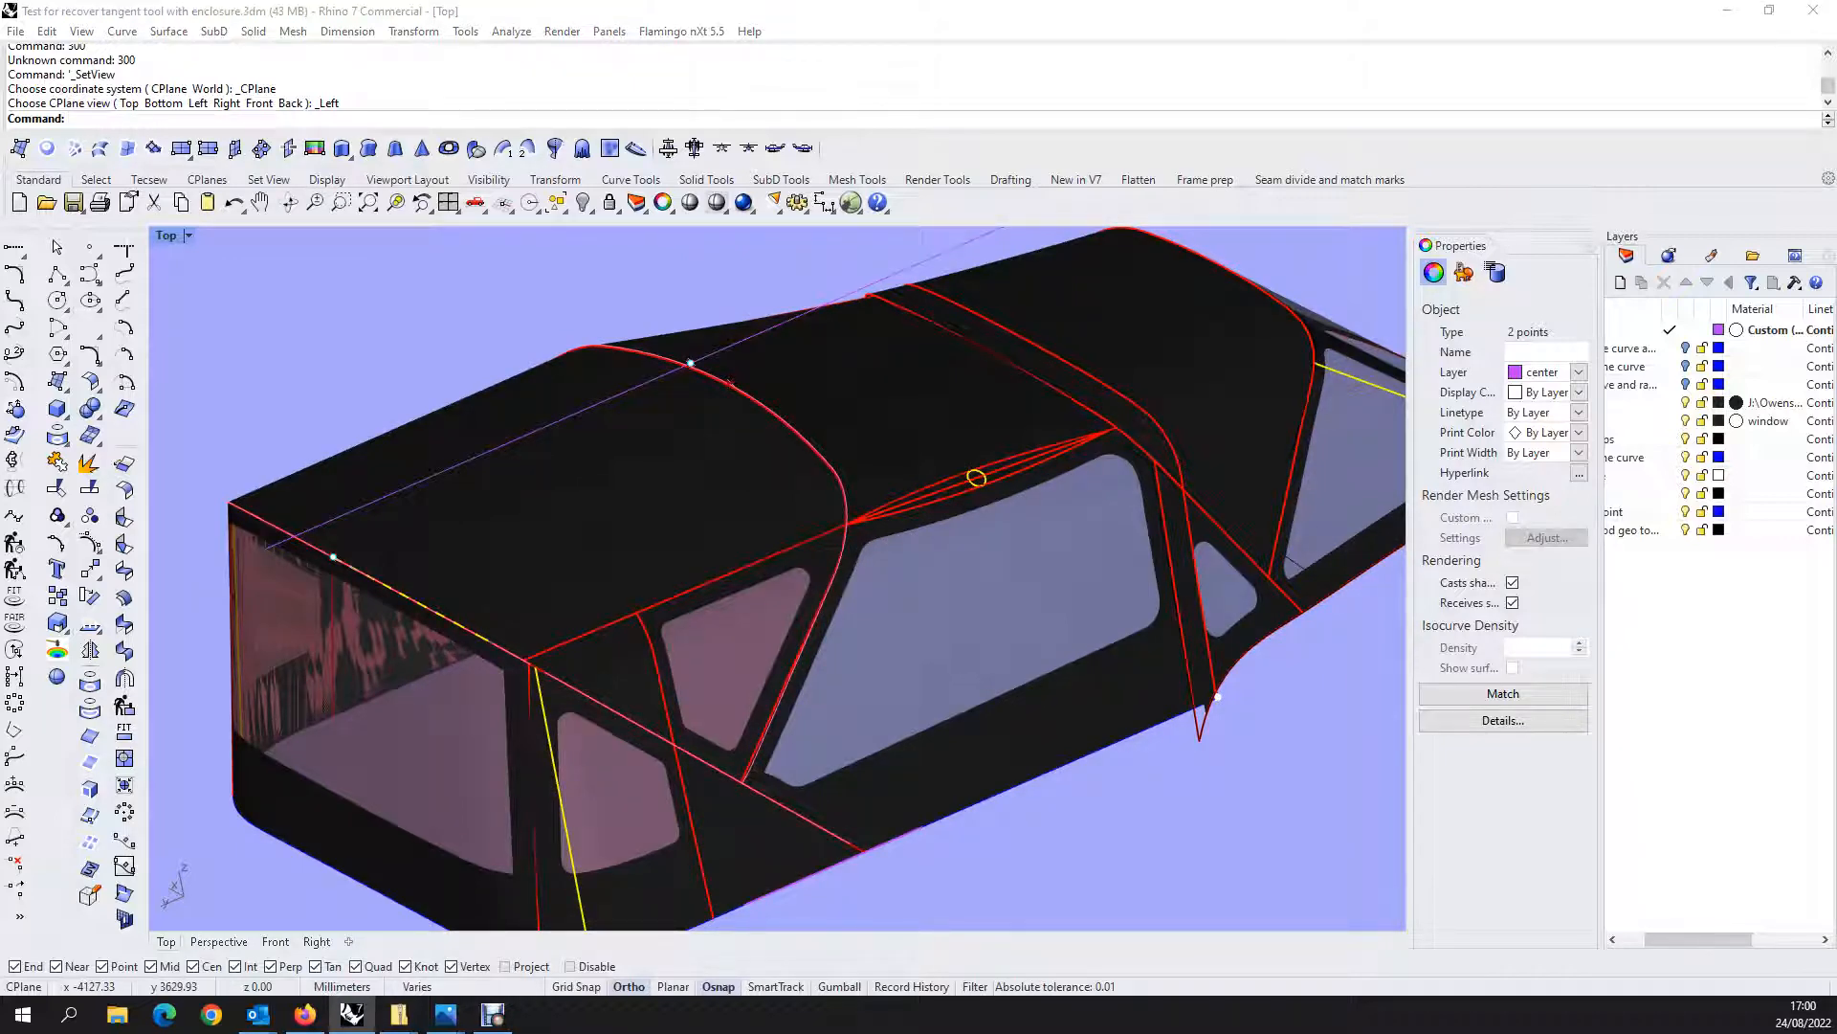
scroll(1193, 536, down, 2)
Examine the flattened panel patterns laid out beside the enclosure, starting from the left elevation and finishing in a straight top view.
click(802, 148)
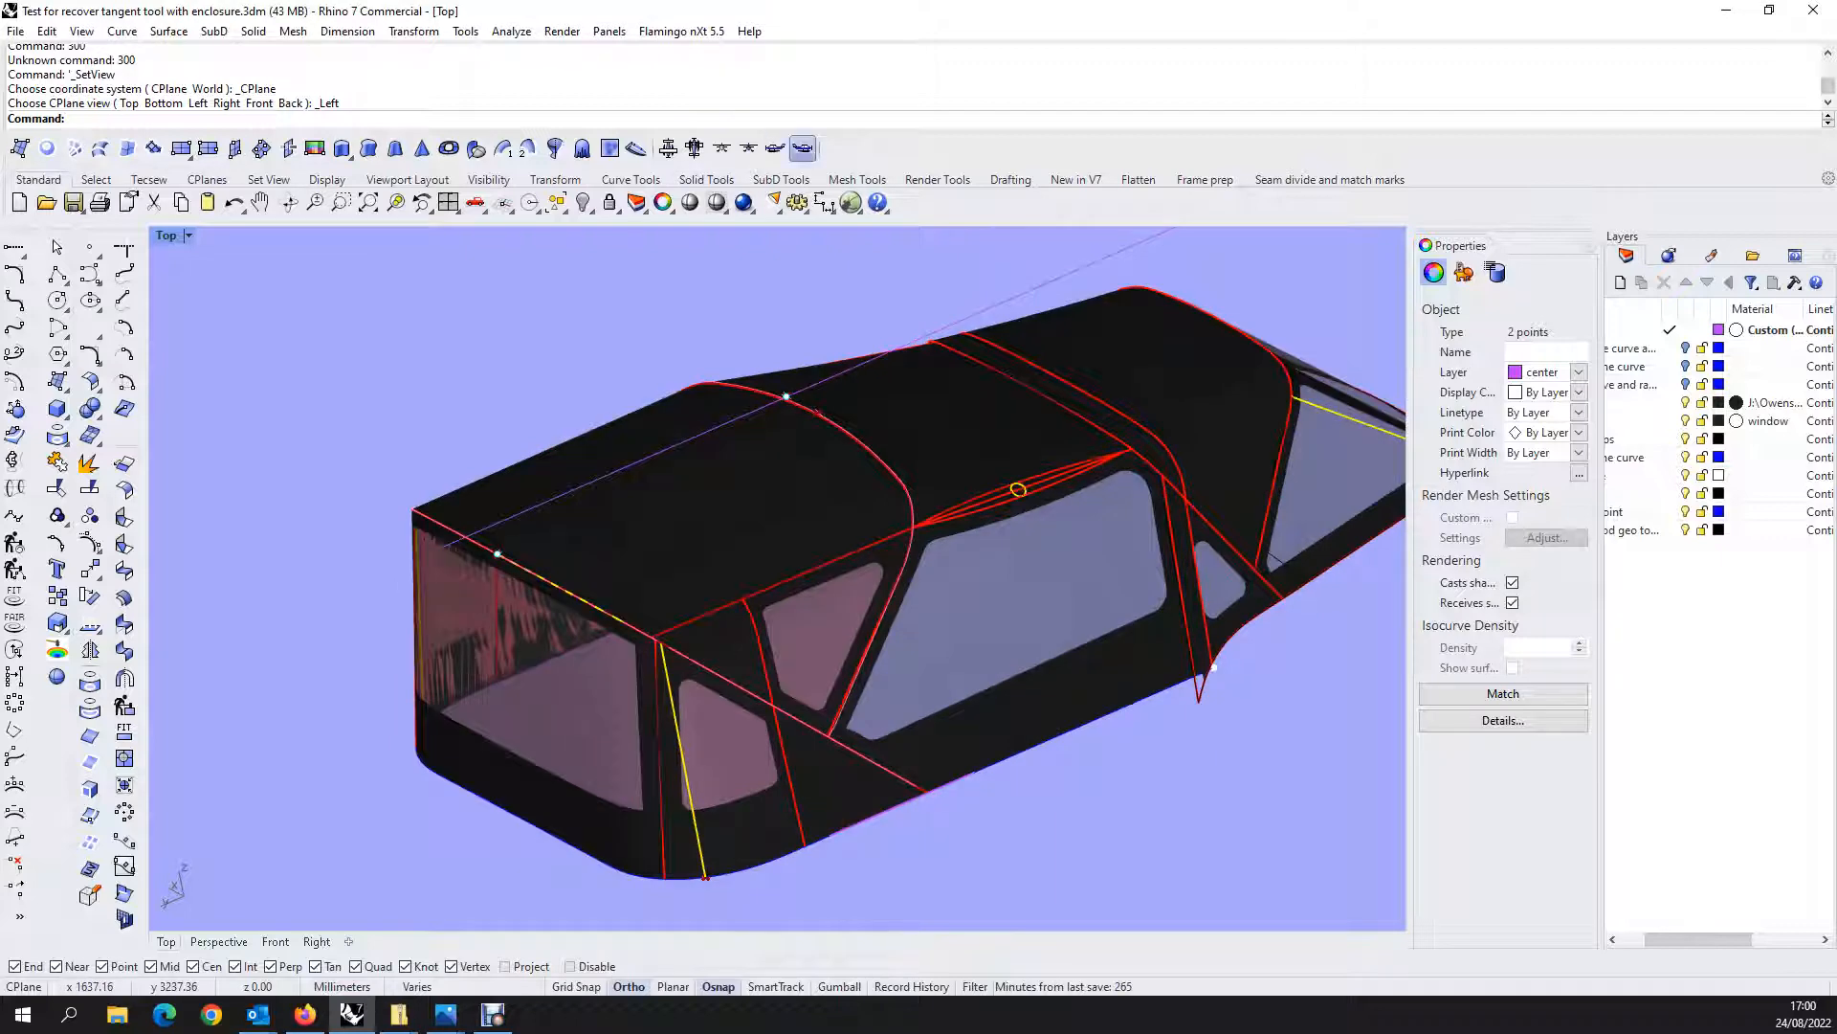
scroll(888, 424, down, 10)
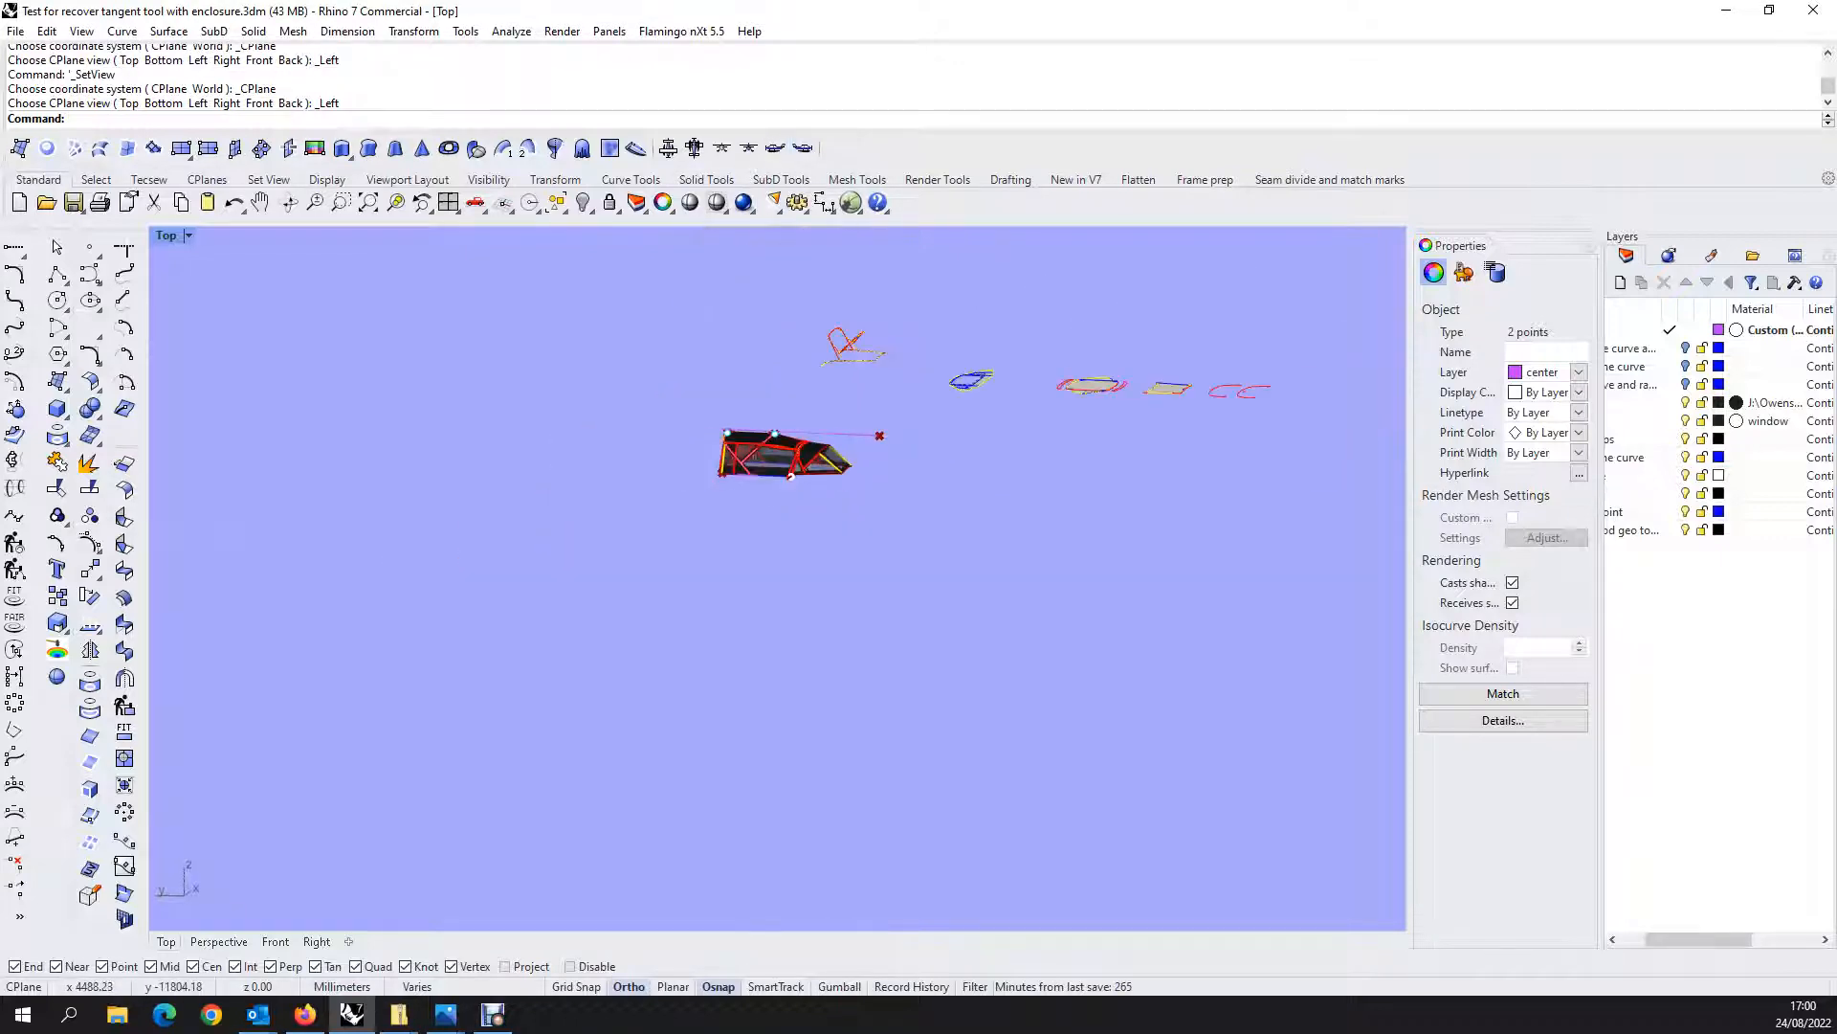
scroll(957, 459, up, 5)
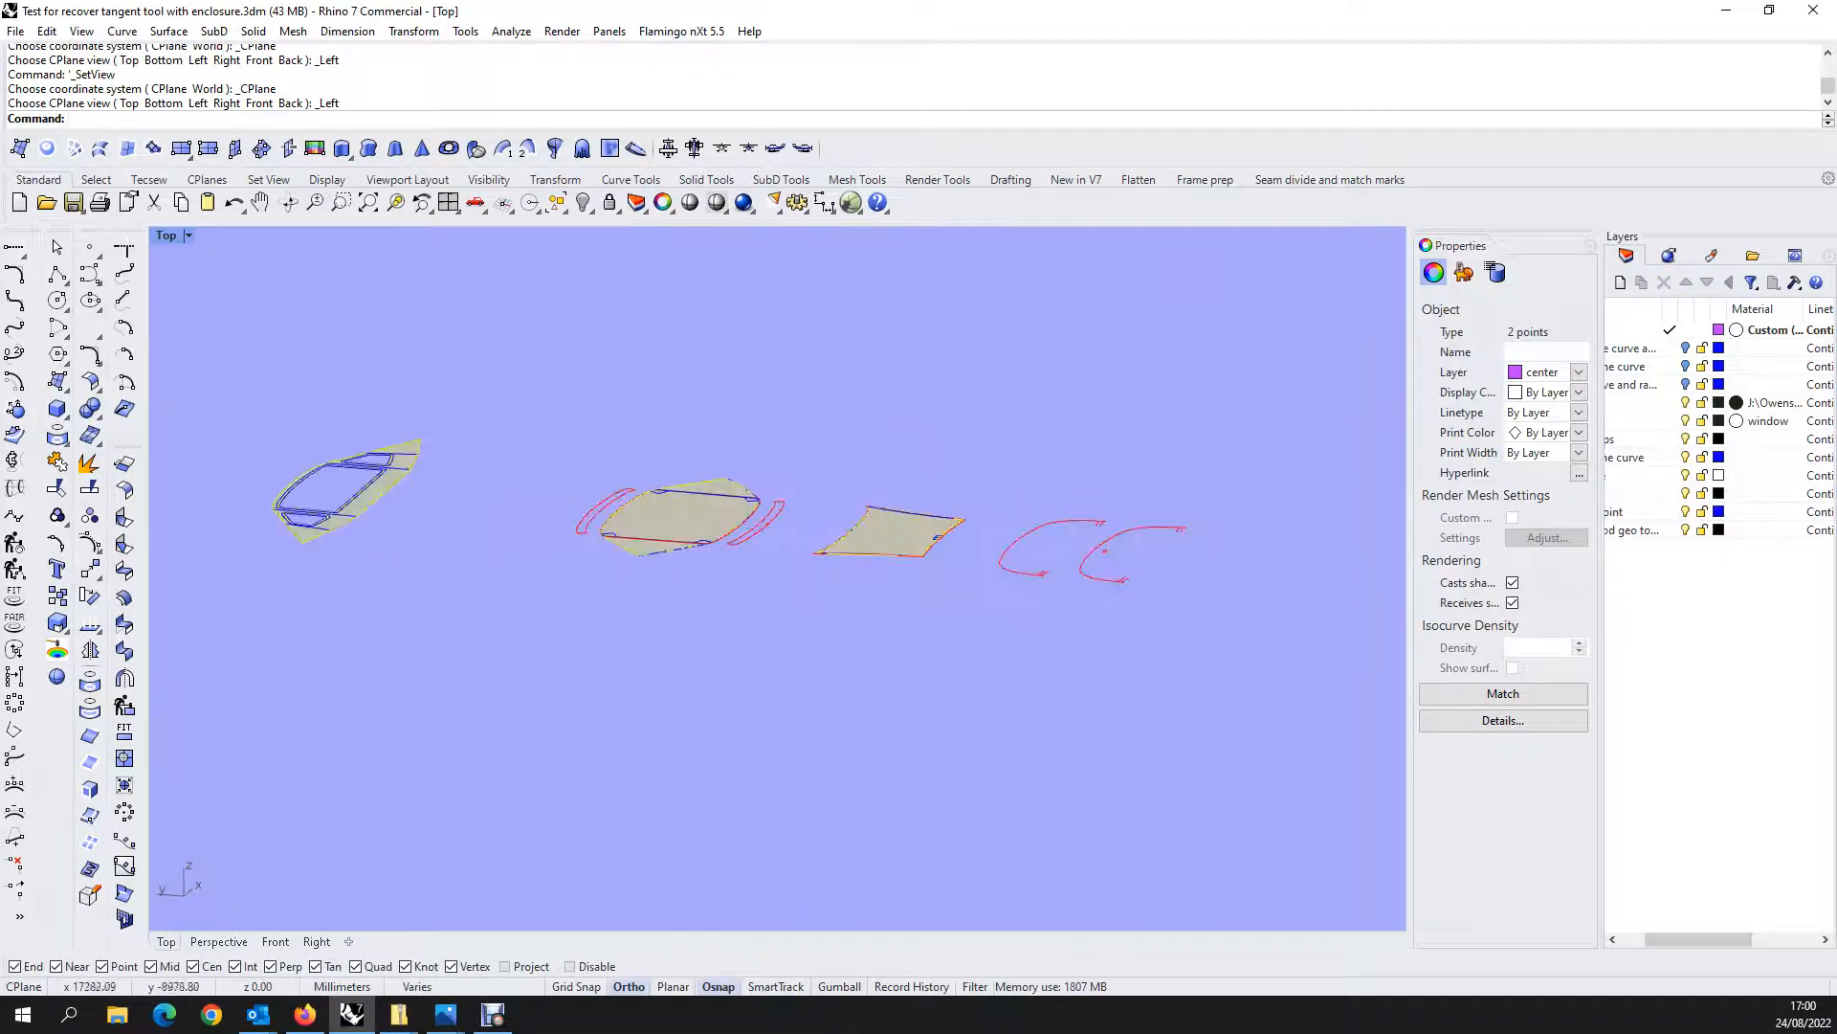
ctrl+shift+right_drag(985, 412, 1010, 450)
scroll(685, 418, up, 5)
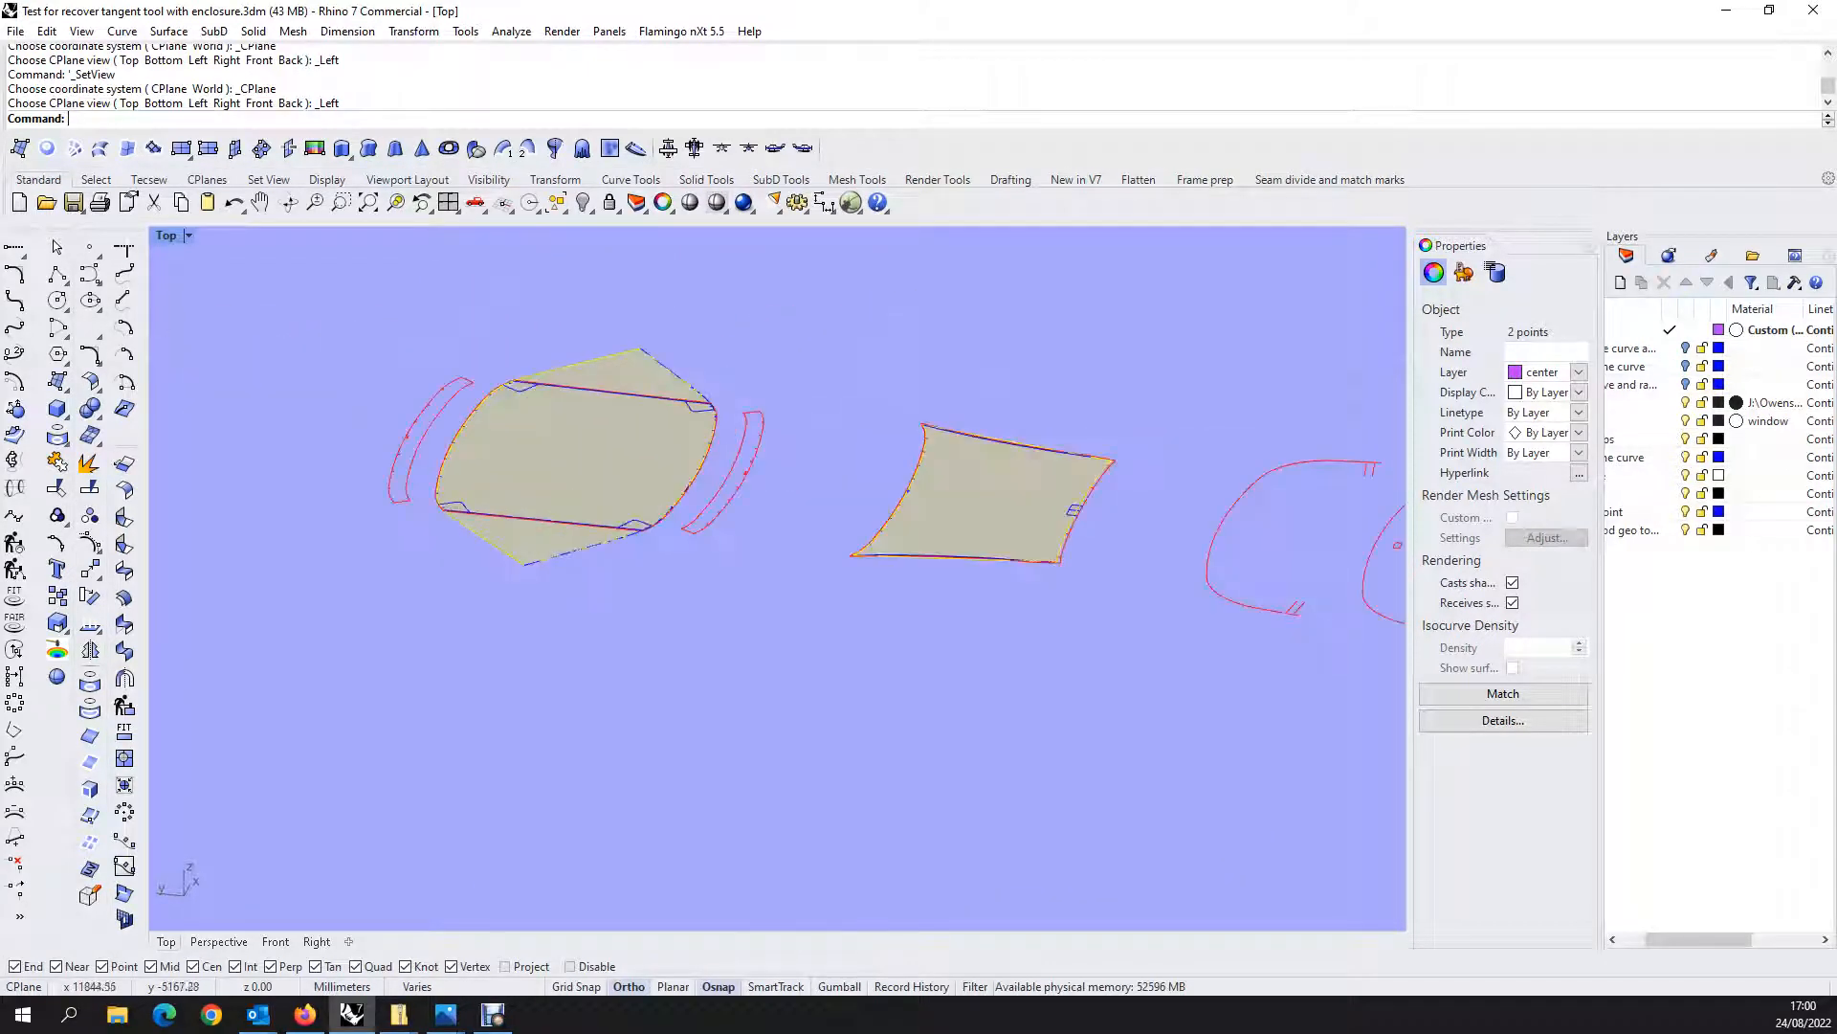
click(668, 148)
scroll(730, 542, down, 12)
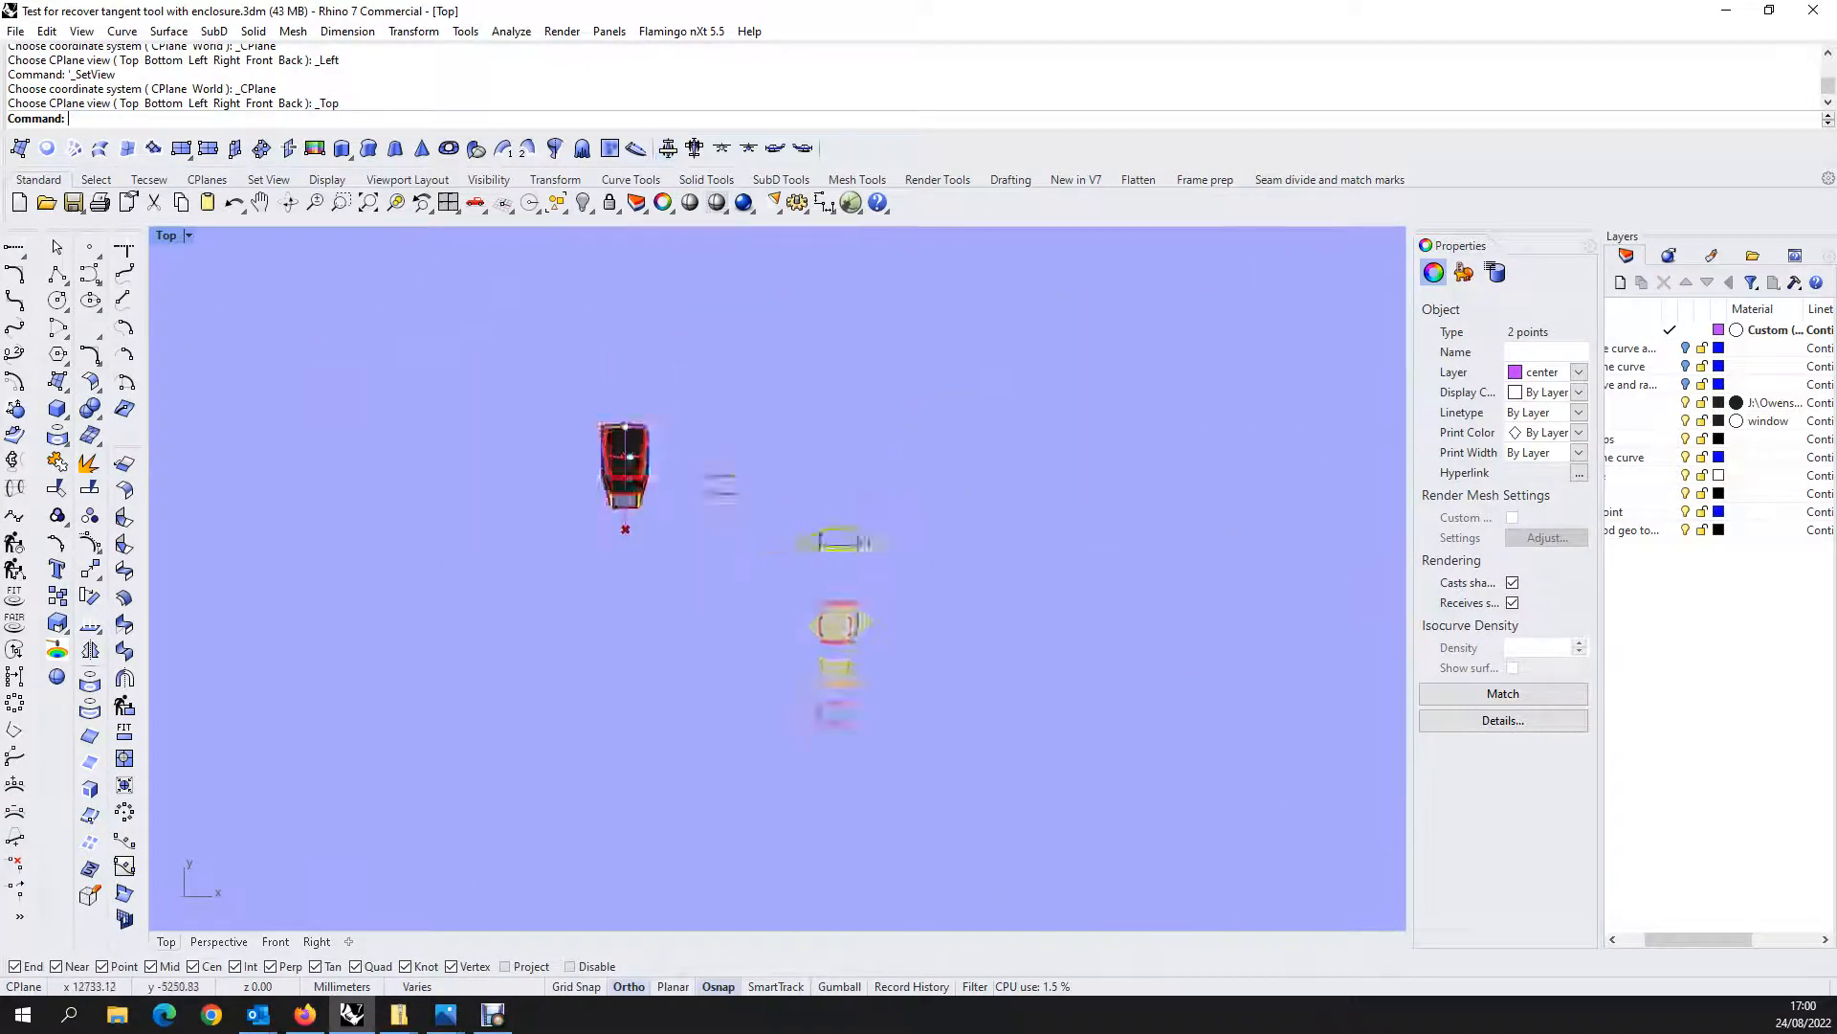
scroll(849, 595, up, 8)
scroll(811, 528, up, 4)
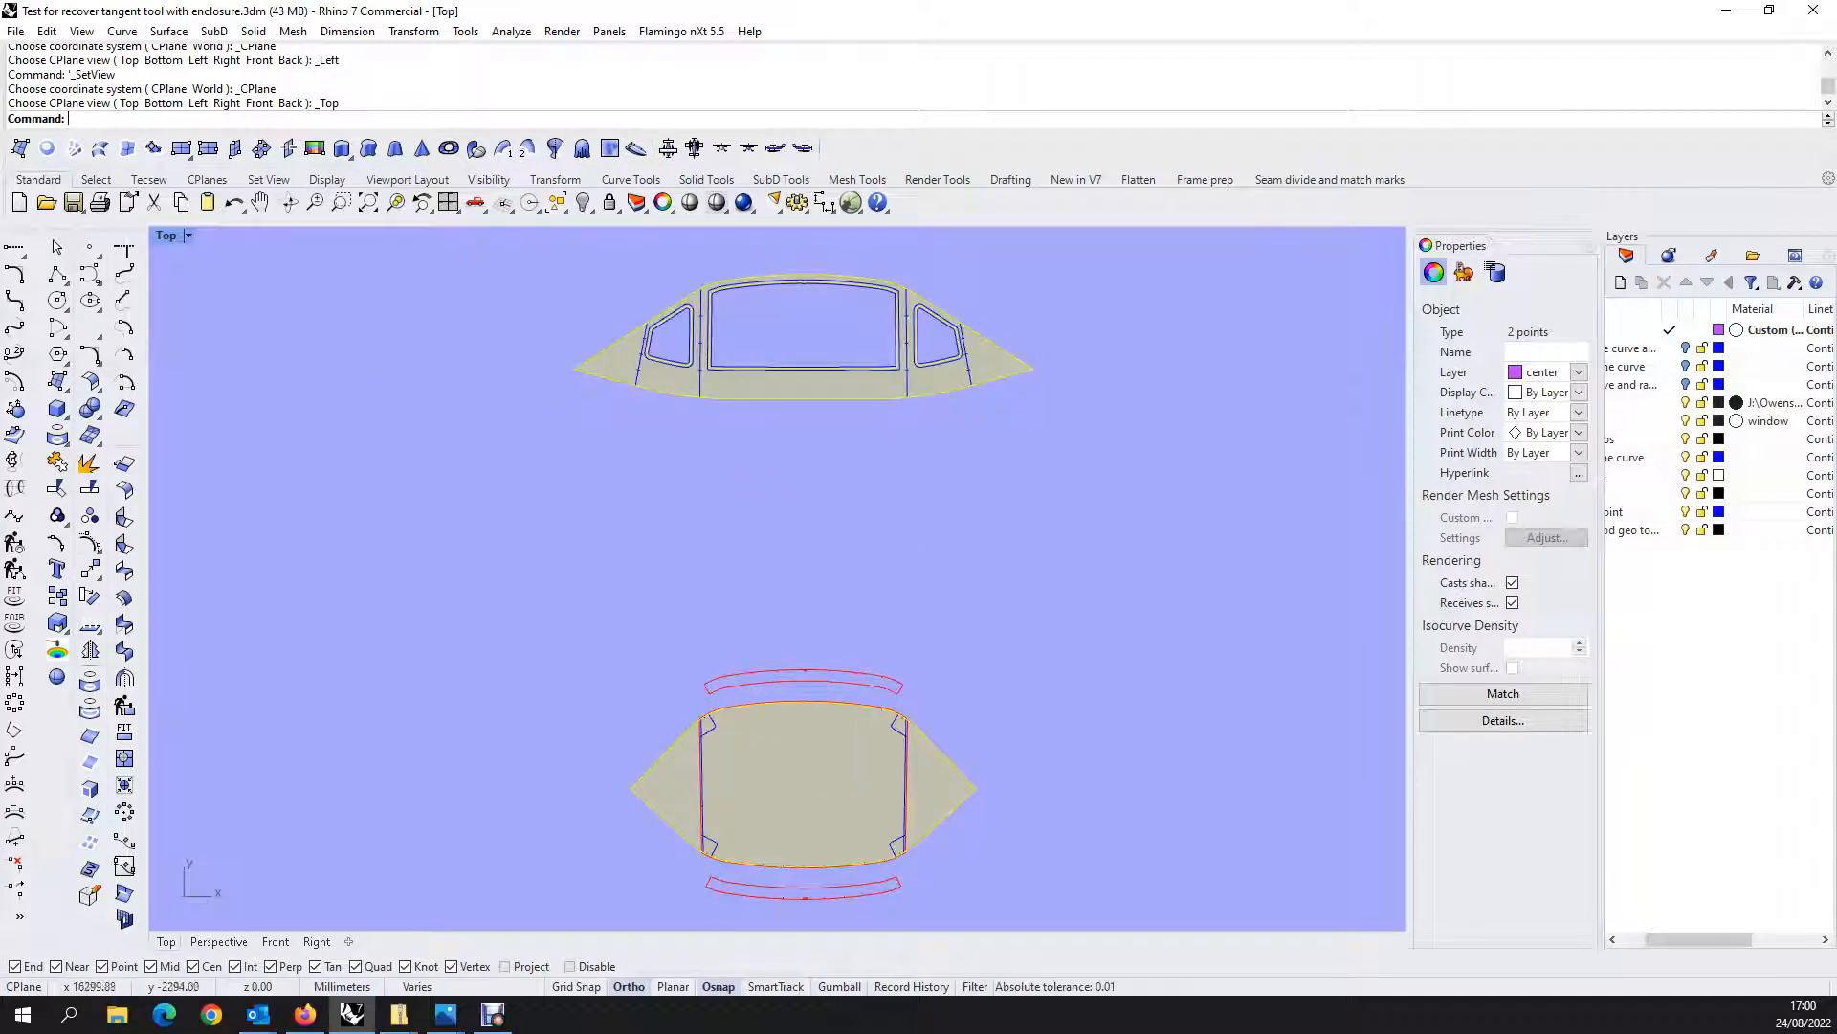